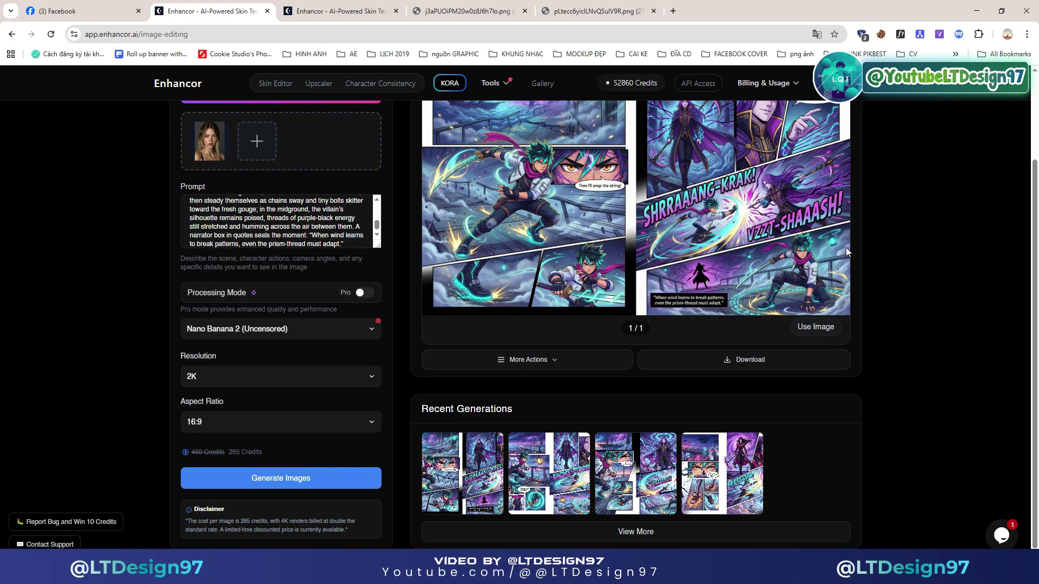
pyautogui.scroll(1, 839, 252)
pyautogui.scroll(-1, 831, 251)
pyautogui.scroll(1, 831, 251)
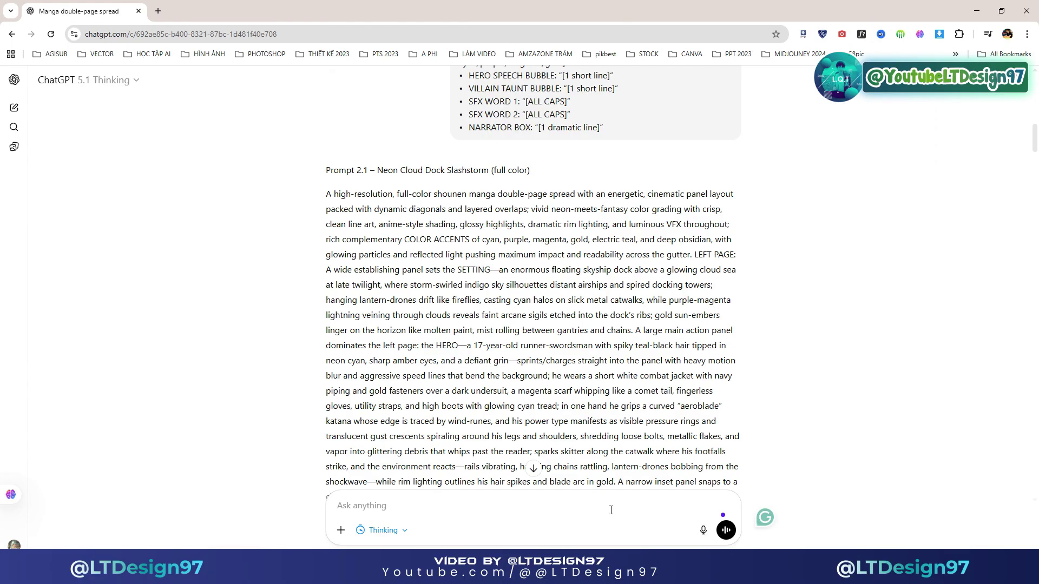
# In ChatGPT, request three new prompts continuing the Prompt 2.1 – Neon Cloud Dock Slashstorm story with consistent characters, starting with prompt 2.2.
pyautogui.write("Great, next based on prompt :Prompt 2.1 – Neon Cloud Dock Slashstorm (full color) ==> I want you to be creative and expand this story to the next scenes, so we will need you to write the next page for different settings, different dialogues but always ensure the consistency of the characters' appearance, I will need you to write 3 new prompts to complete the story, you should be creative with the plot ideas for the next scenes of this story for 3 new prompts to continue the flow and end the story, first continue to write prompt 2.2 to continue expanding the story flow")
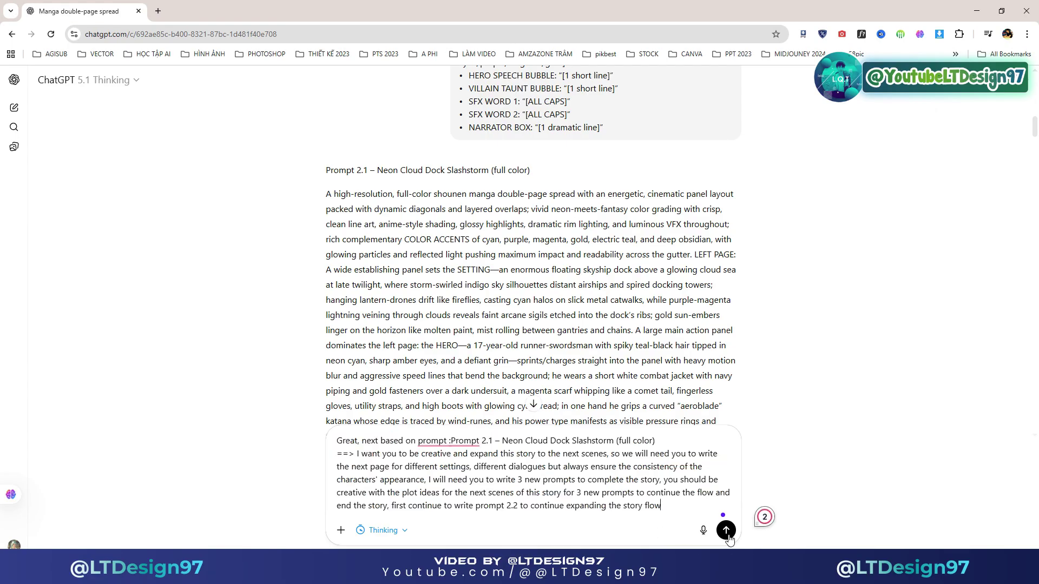
pyautogui.click(727, 534)
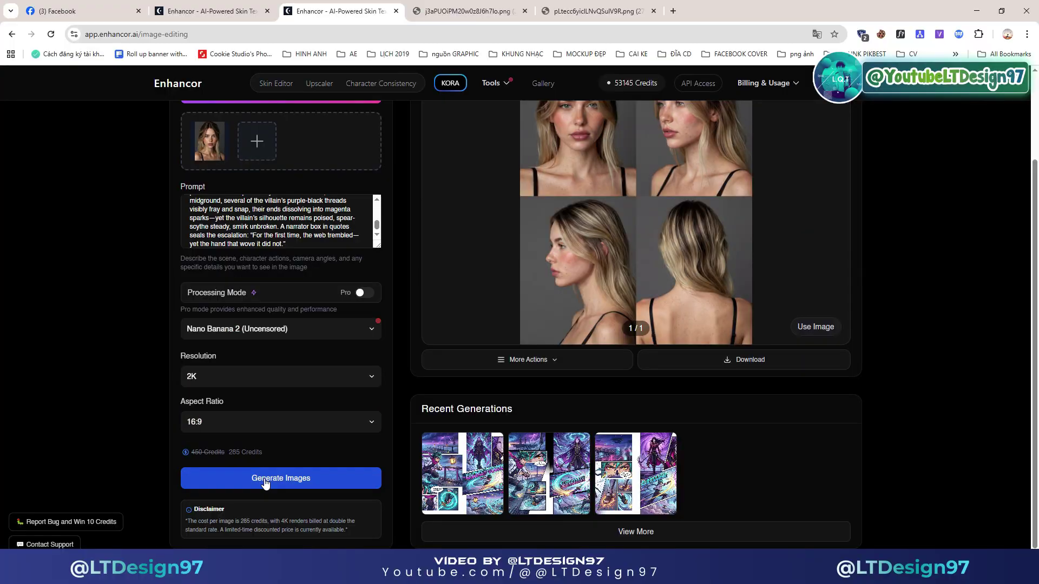
pyautogui.scroll(1, 844, 249)
pyautogui.scroll(-1, 831, 251)
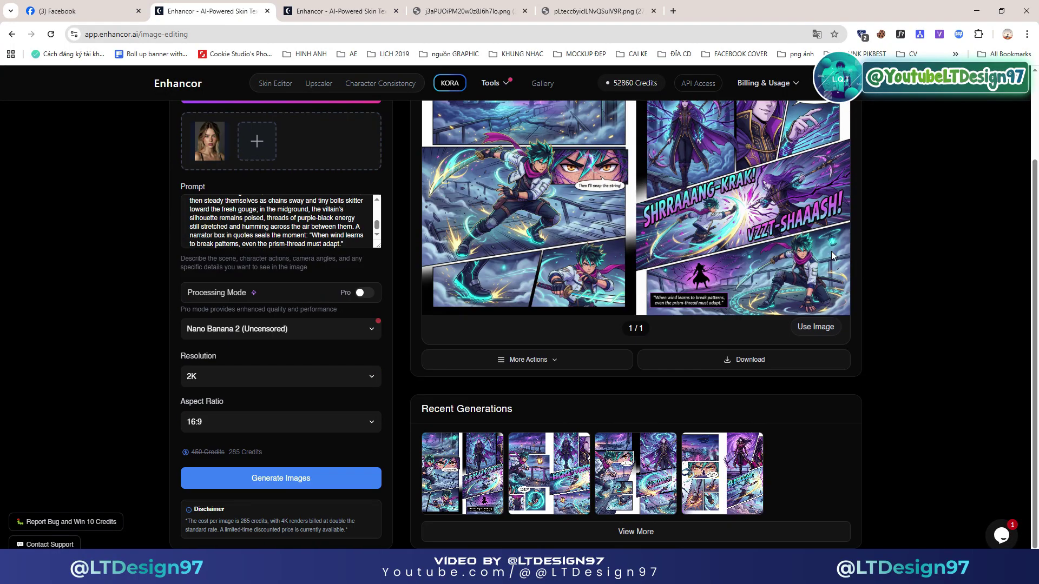
pyautogui.scroll(1, 832, 251)
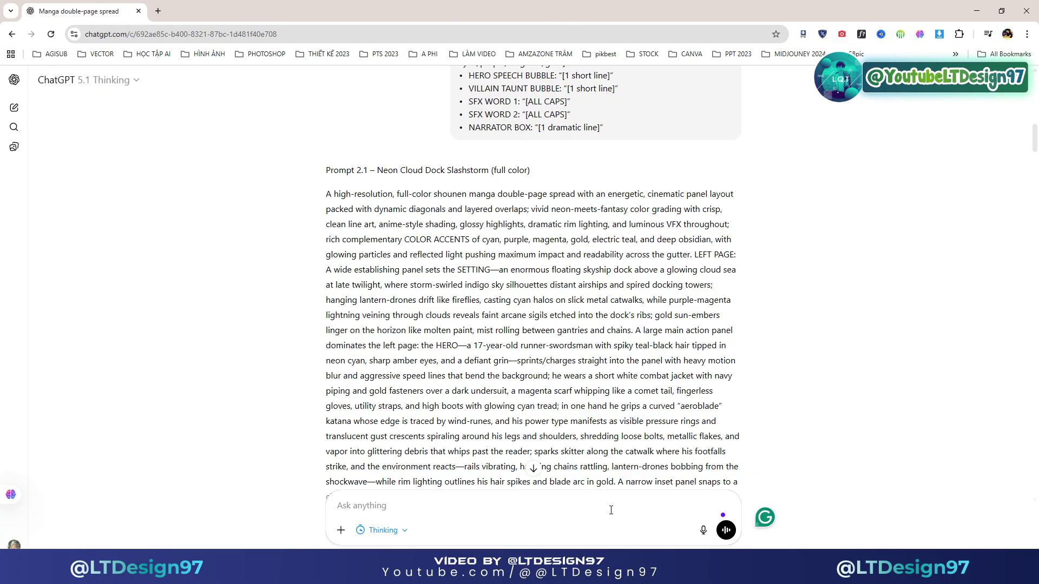
# Send ChatGPT the request to expand Prompt 2.1 – Neon Cloud Dock Slashstorm into the next scenes, beginning with prompt 2.2.
pyautogui.write("Great, next based on prompt :Prompt 2.1 – Neon Cloud Dock Slashstorm (full color) ==> I want you to be creative and expand this story to the next scenes, so we will need you to write the next page for different settings, different dialogues but always ensure the consistency of the characters' appearance, I will need you to write 3 new prompts to complete the story, you should be creative with the plot ideas for the next scenes of this story for 3 new prompts to continue the flow and end the story, first continue to write prompt 2.2 to continue expanding the story flow")
pyautogui.press('Return')
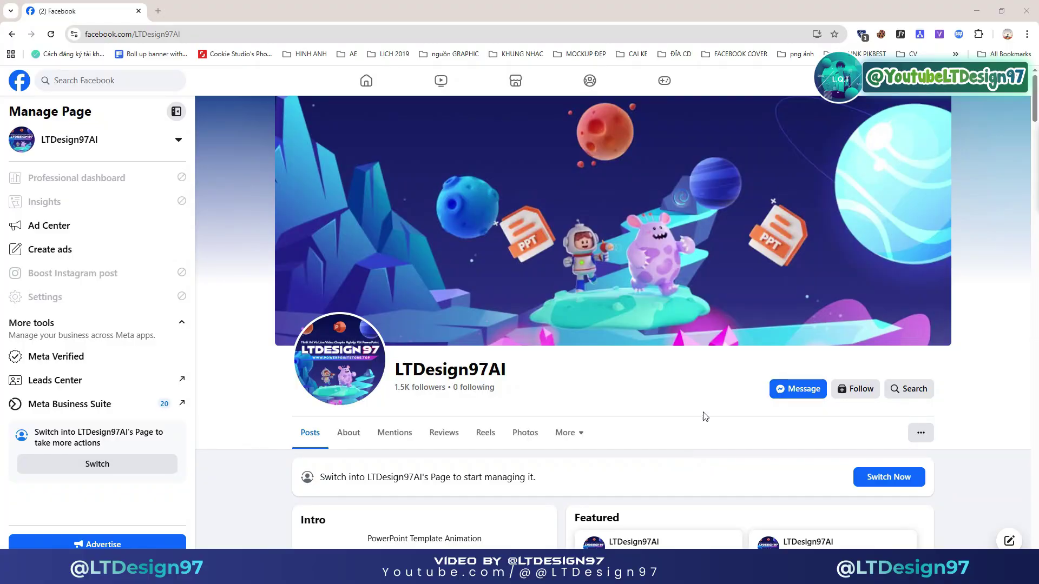
# Look over the LTDesign97AI Facebook page and highlight its web address.
pyautogui.scroll(-1, 715, 412)
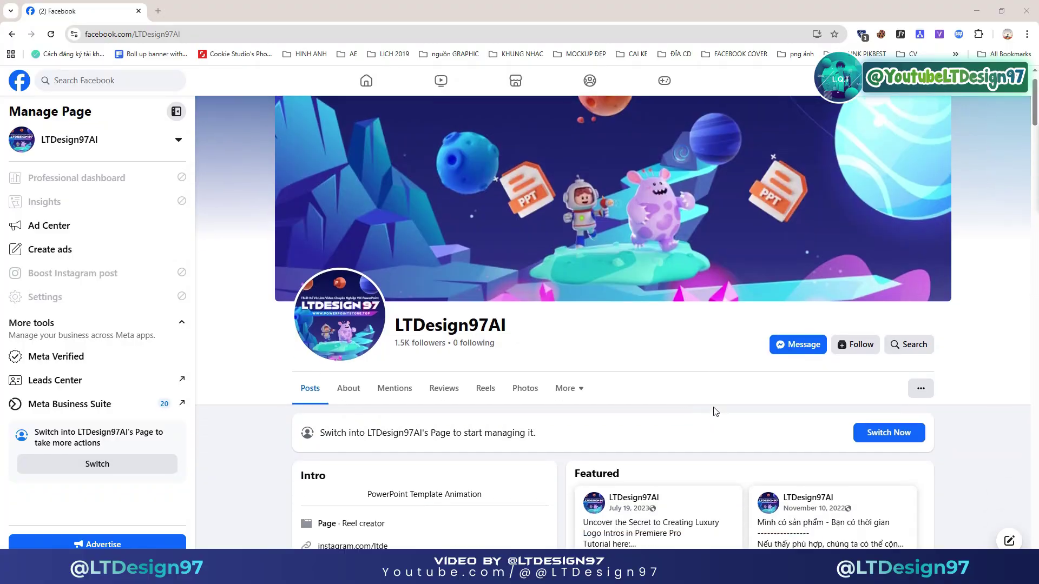
pyautogui.scroll(1, 714, 412)
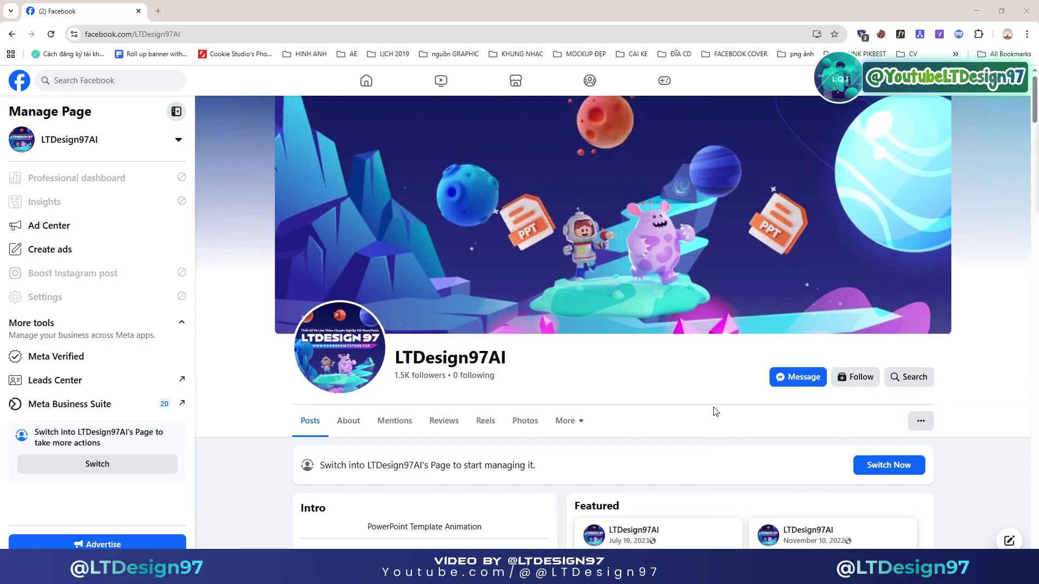
pyautogui.moveTo(180, 34); pyautogui.dragTo(30, 38)
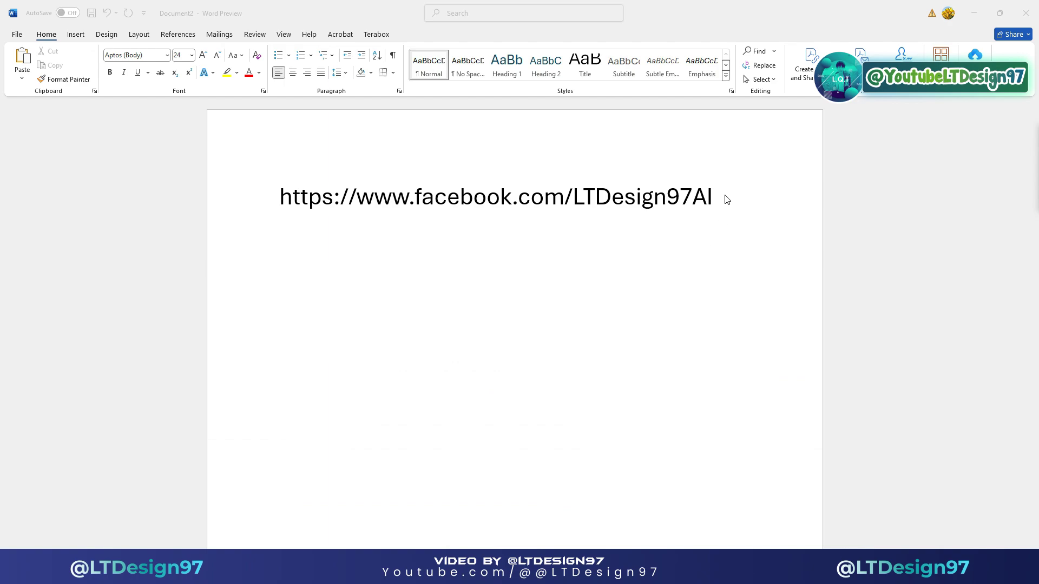
# Select the Facebook page address in the Word document and open a message chat with the LTDesign97AI page.
pyautogui.click(727, 200)
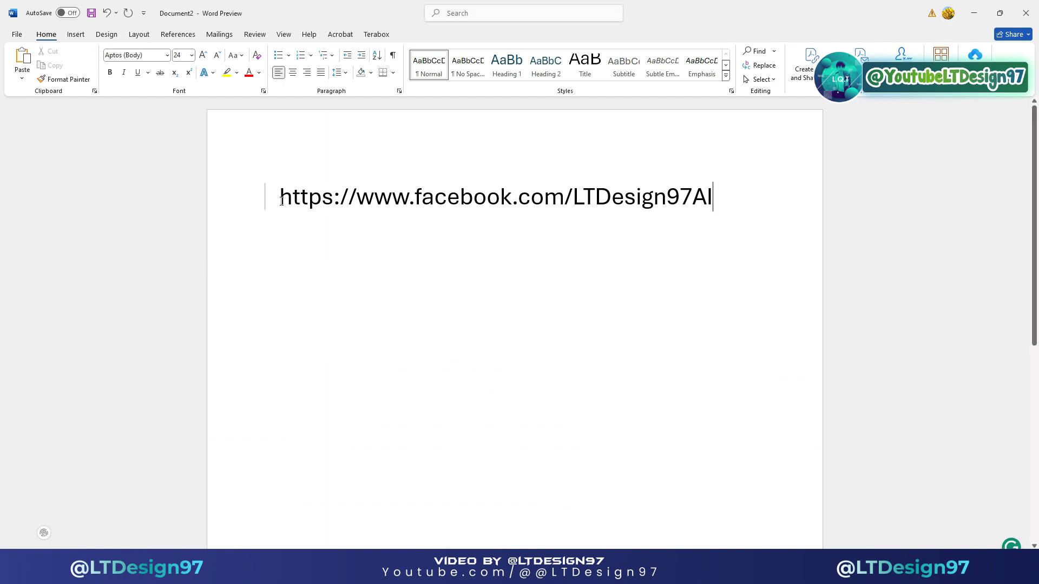
pyautogui.moveTo(282, 201); pyautogui.dragTo(723, 201)
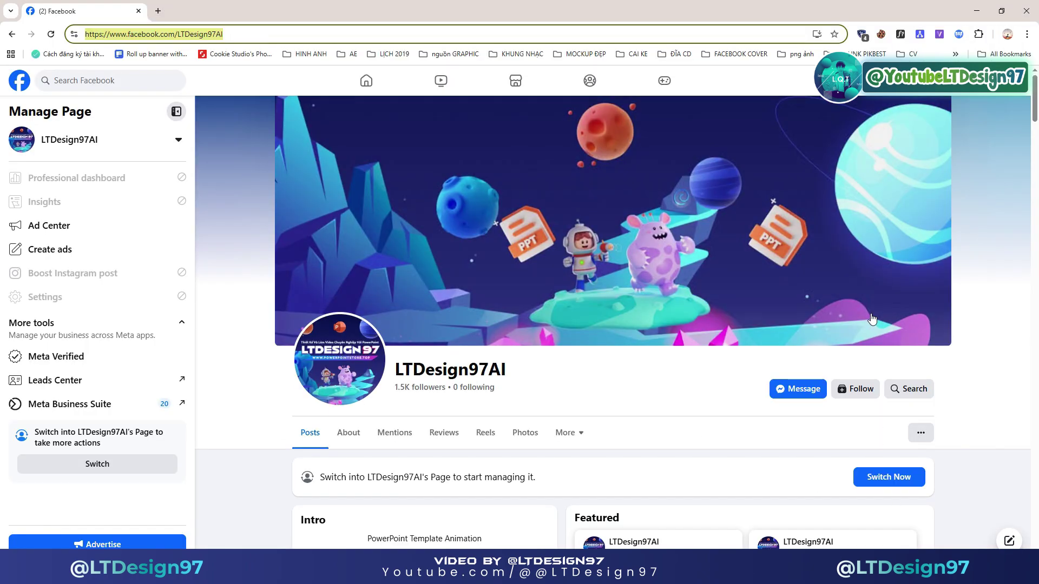
pyautogui.scroll(-1, 872, 319)
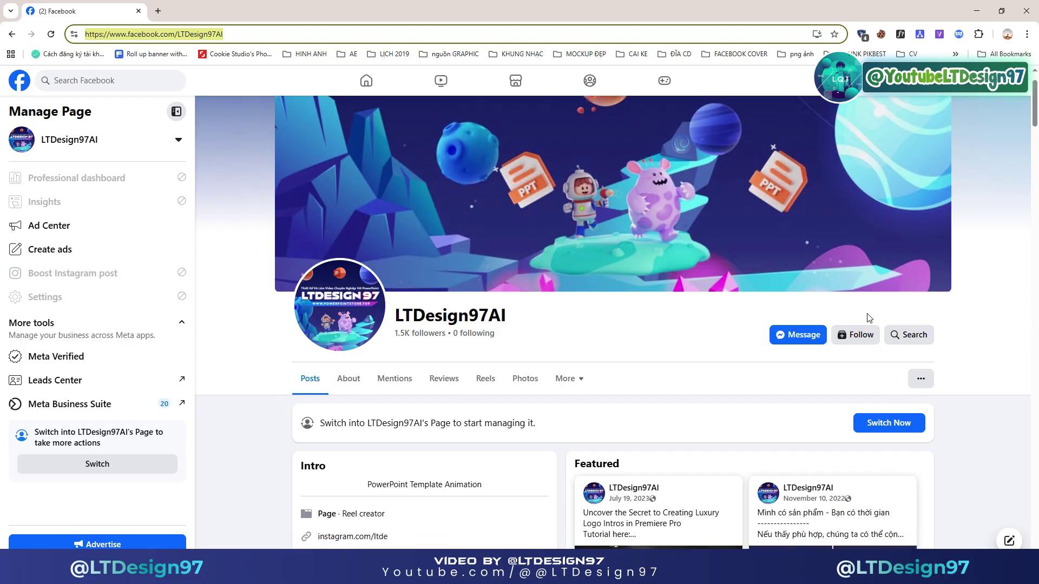
pyautogui.click(800, 335)
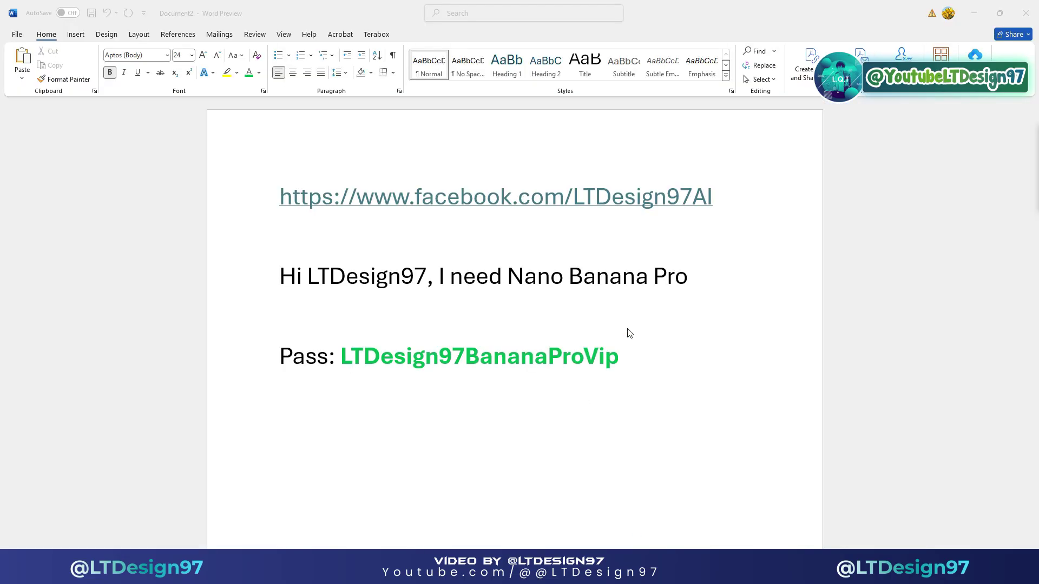
# Copy the line "Hi LTDesign97, I need Nano Banana Pro" from the Word document and send it in the Facebook chat.
pyautogui.click(688, 276)
pyautogui.moveTo(688, 276); pyautogui.dragTo(297, 284)
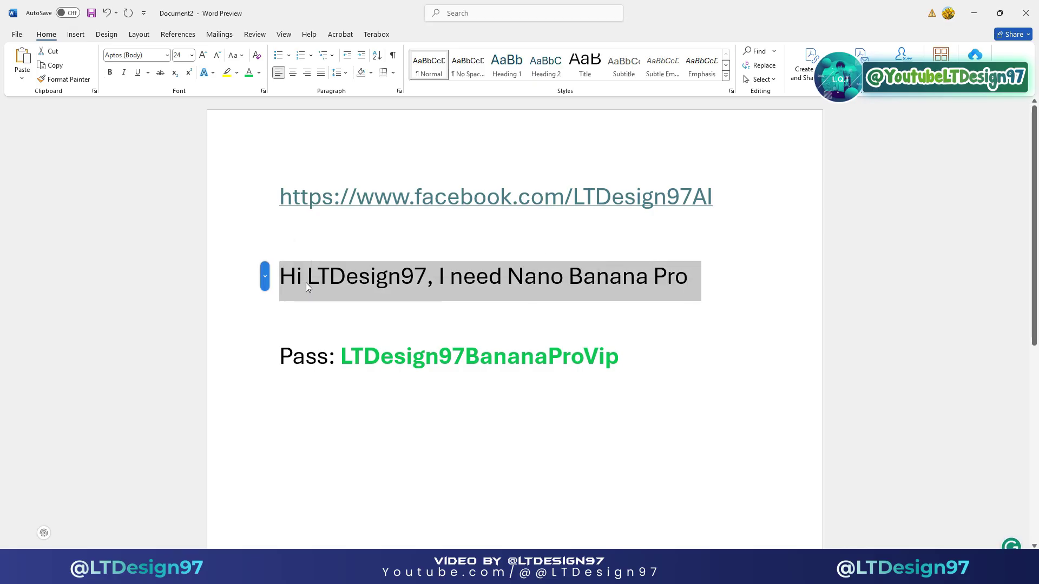
pyautogui.rightClick(306, 282)
pyautogui.click(329, 323)
pyautogui.hotkey('alt', 'Tab')
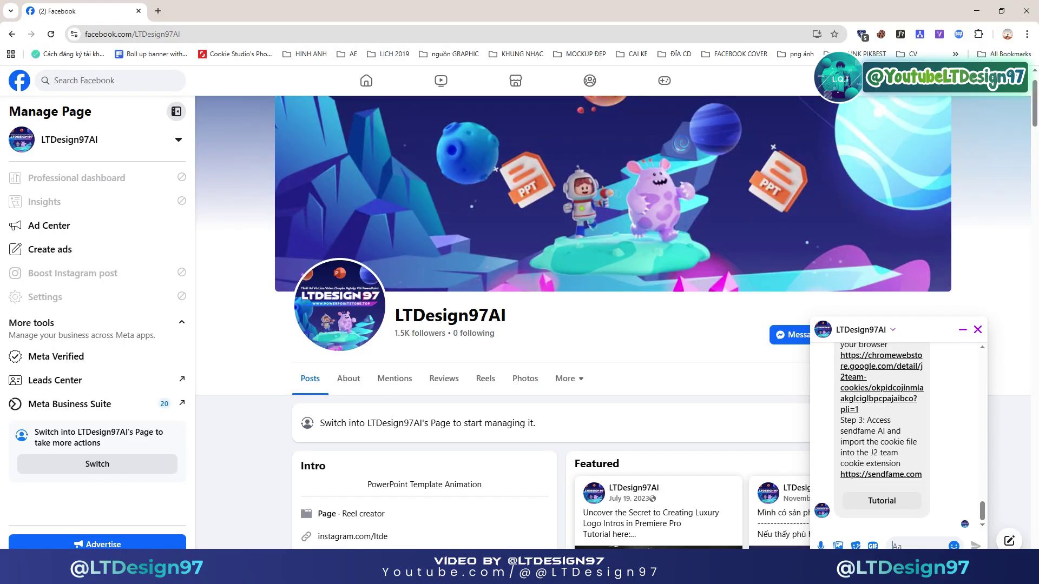
pyautogui.rightClick(899, 547)
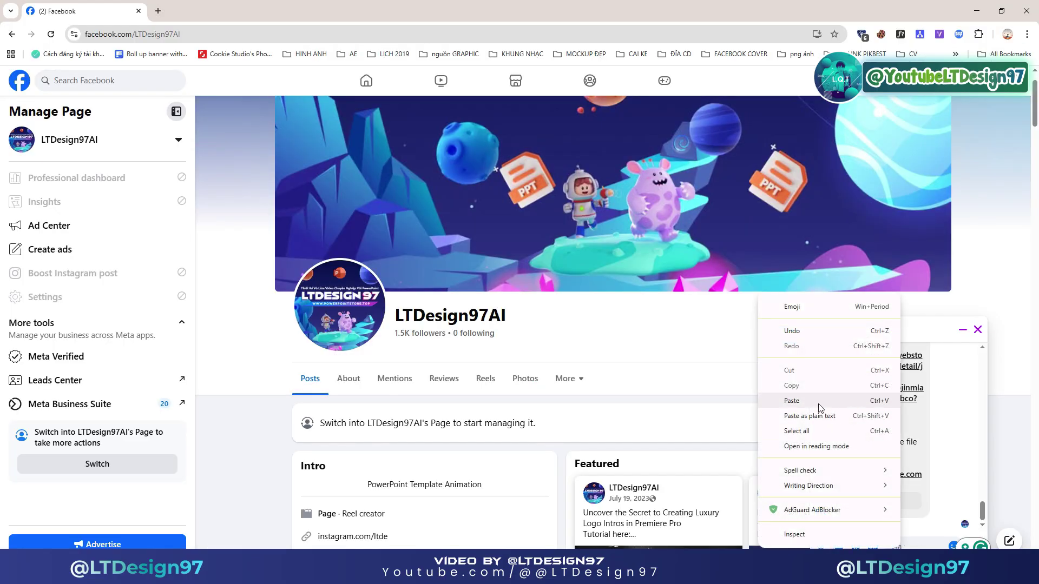
pyautogui.click(818, 406)
pyautogui.press('Return')
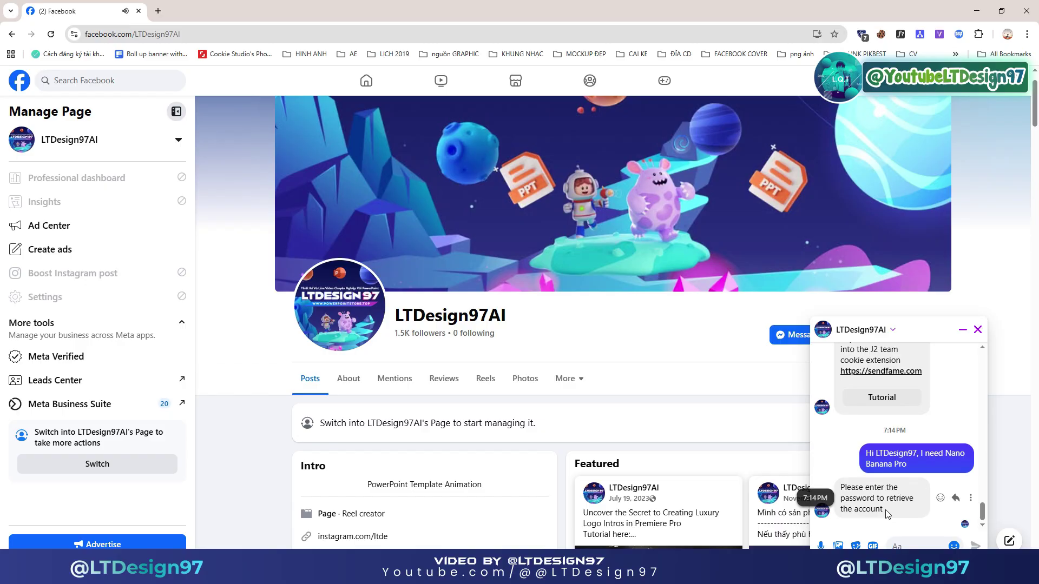
# Copy the account-retrieval password from the Word document and send it as a reply in the Facebook chat.
pyautogui.moveTo(871, 504); pyautogui.dragTo(860, 493)
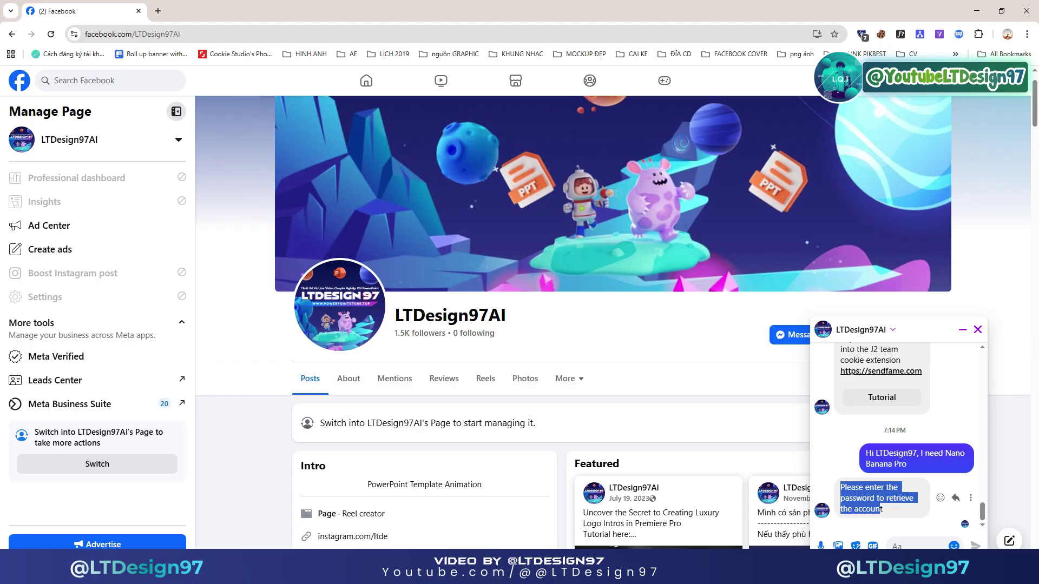
pyautogui.moveTo(925, 569)
pyautogui.click(934, 528)
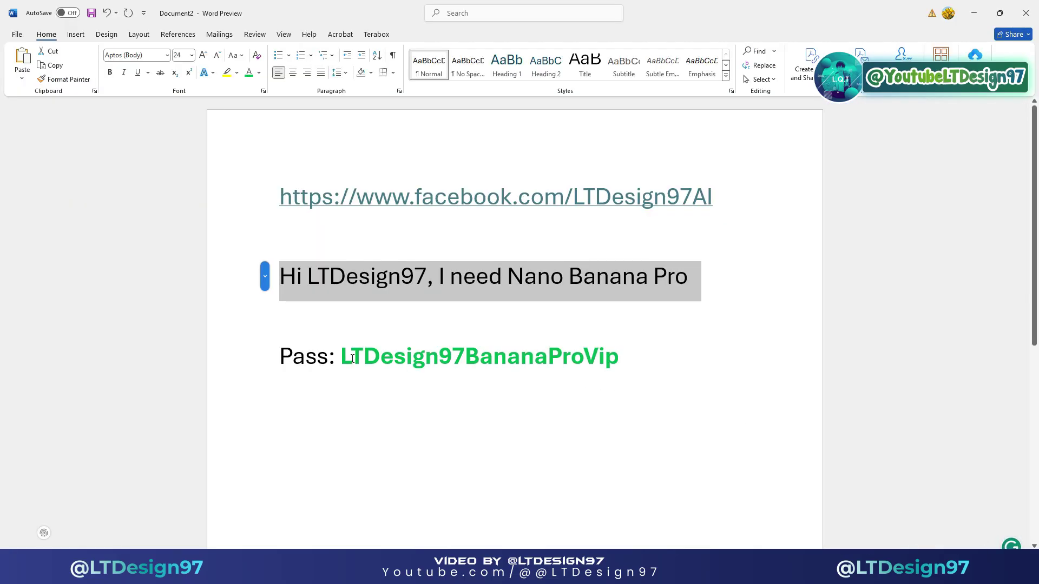
pyautogui.moveTo(340, 356)
pyautogui.mouseDown()
pyautogui.moveTo(626, 359)
pyautogui.moveTo(341, 362)
pyautogui.mouseUp()
pyautogui.rightClick(378, 363)
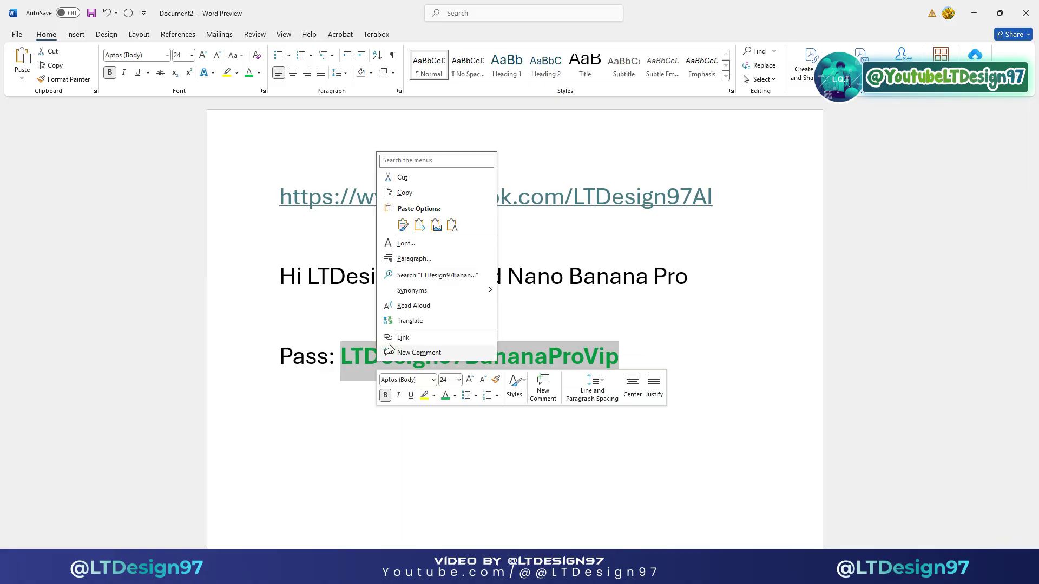
pyautogui.click(412, 195)
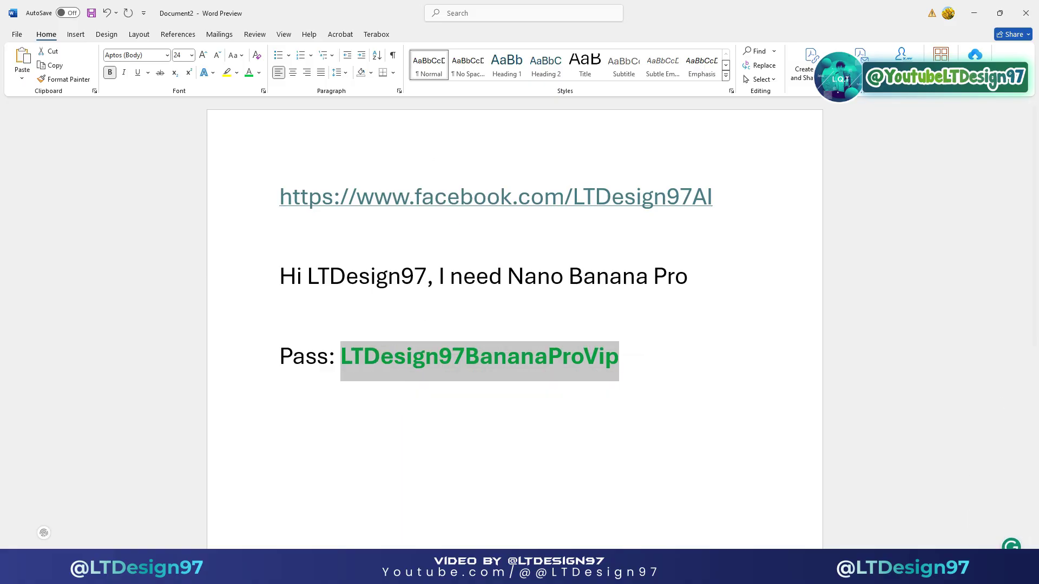
pyautogui.hotkey('alt', 'Tab')
pyautogui.rightClick(914, 546)
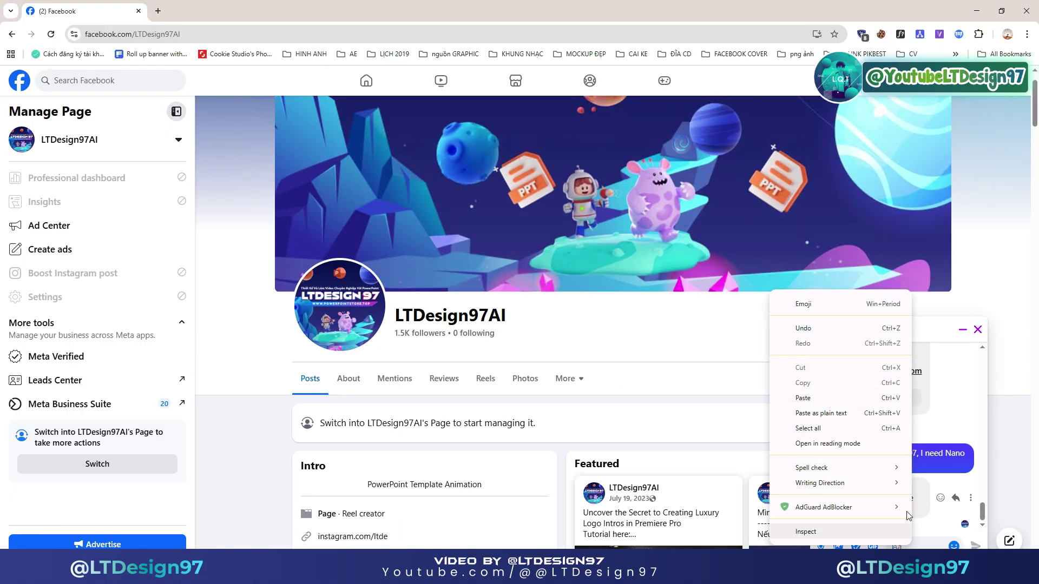
pyautogui.click(809, 402)
pyautogui.moveTo(933, 547); pyautogui.dragTo(837, 549)
pyautogui.click(976, 546)
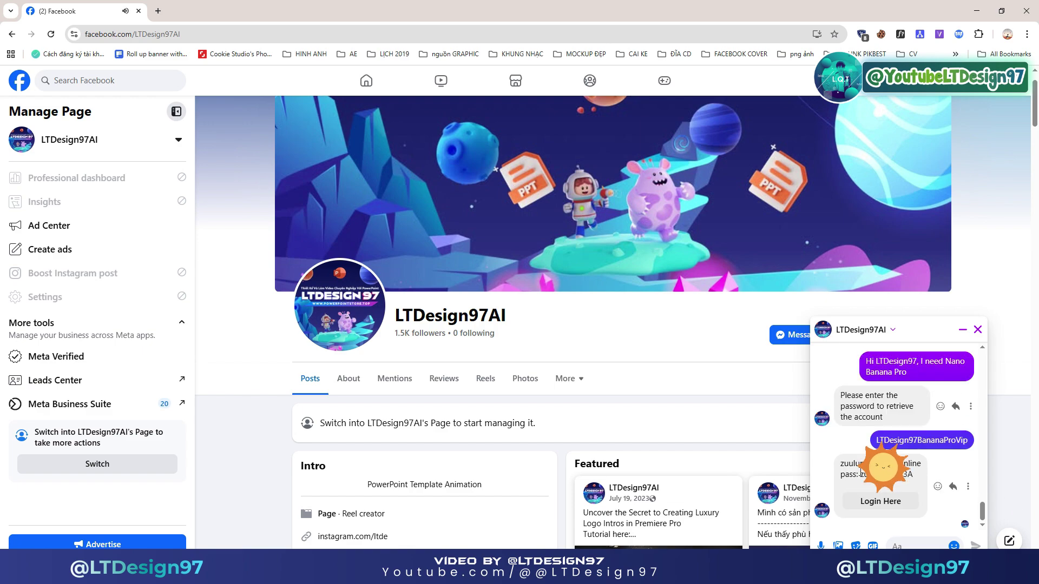
# Highlight the login details received in the chat and open the linked Enhancor login page.
pyautogui.moveTo(842, 464)
pyautogui.mouseDown()
pyautogui.moveTo(920, 467)
pyautogui.moveTo(842, 477)
pyautogui.mouseUp()
pyautogui.click(825, 460)
pyautogui.click(872, 503)
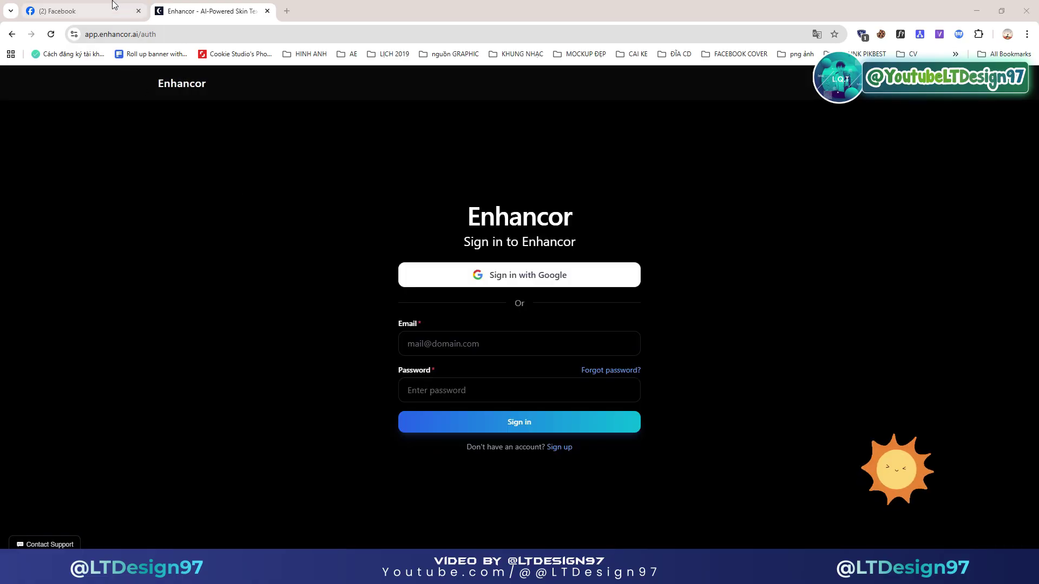
# Copy the account e-mail from the Facebook chat into the e-mail field of the Enhancor sign-in form.
pyautogui.click(81, 11)
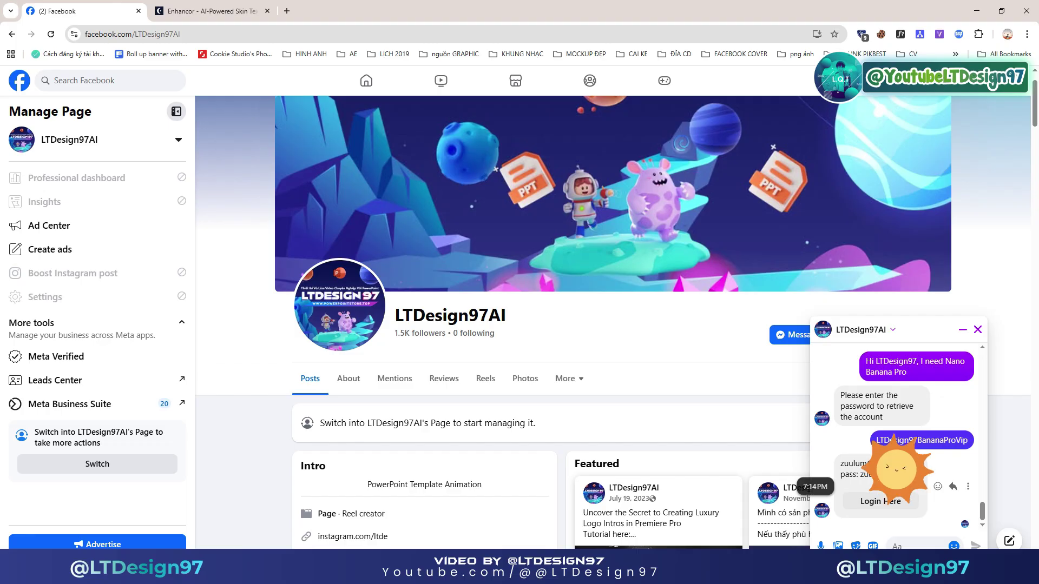
pyautogui.moveTo(869, 465); pyautogui.dragTo(842, 467)
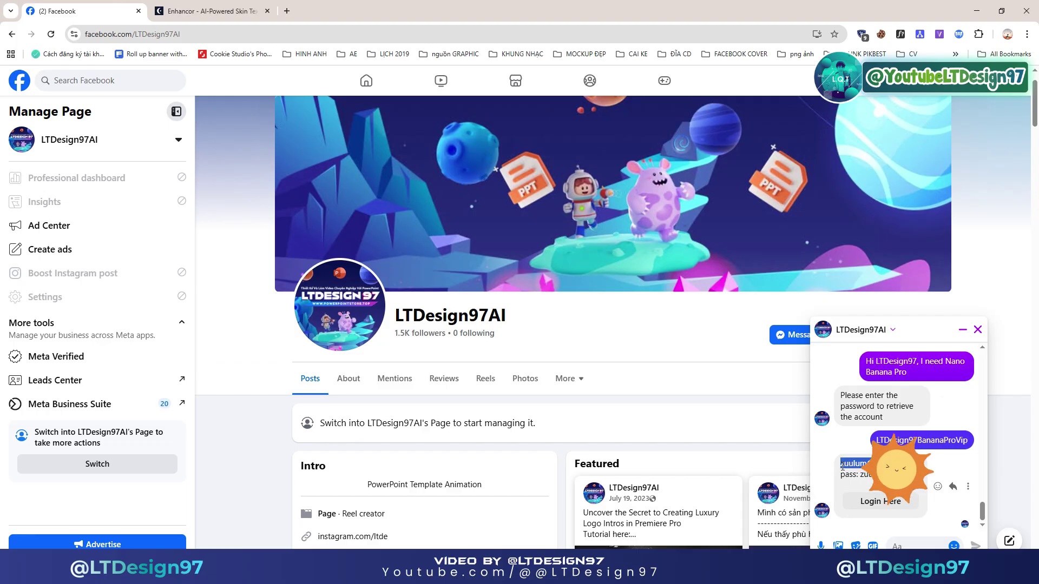
pyautogui.rightClick(844, 466)
pyautogui.click(873, 327)
pyautogui.click(211, 11)
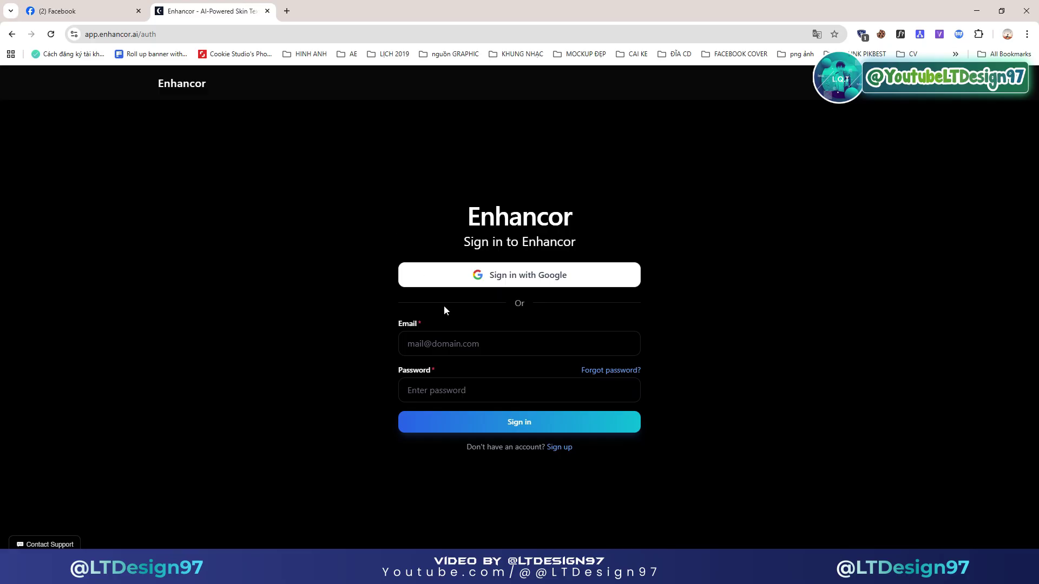
pyautogui.rightClick(454, 338)
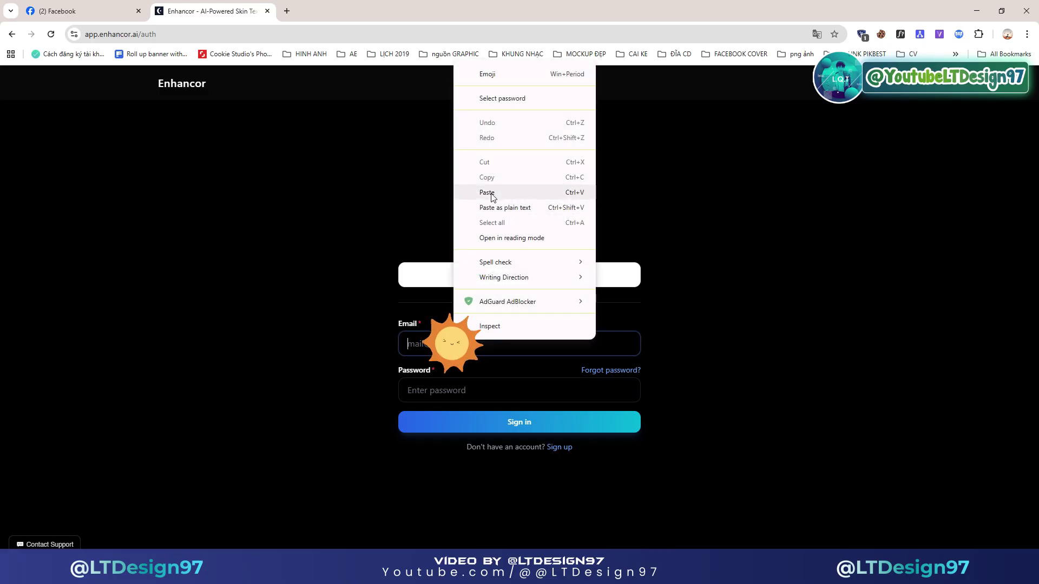
pyautogui.click(480, 201)
# Copy the account password from the Facebook chat into the password field of the Enhancor sign-in form.
pyautogui.click(81, 11)
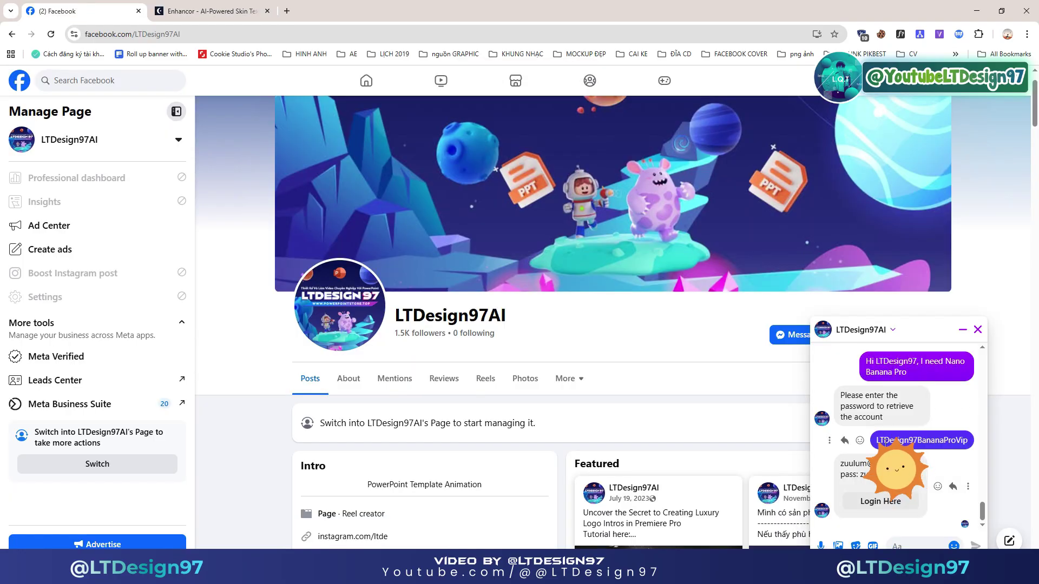
pyautogui.moveTo(912, 475); pyautogui.dragTo(863, 474)
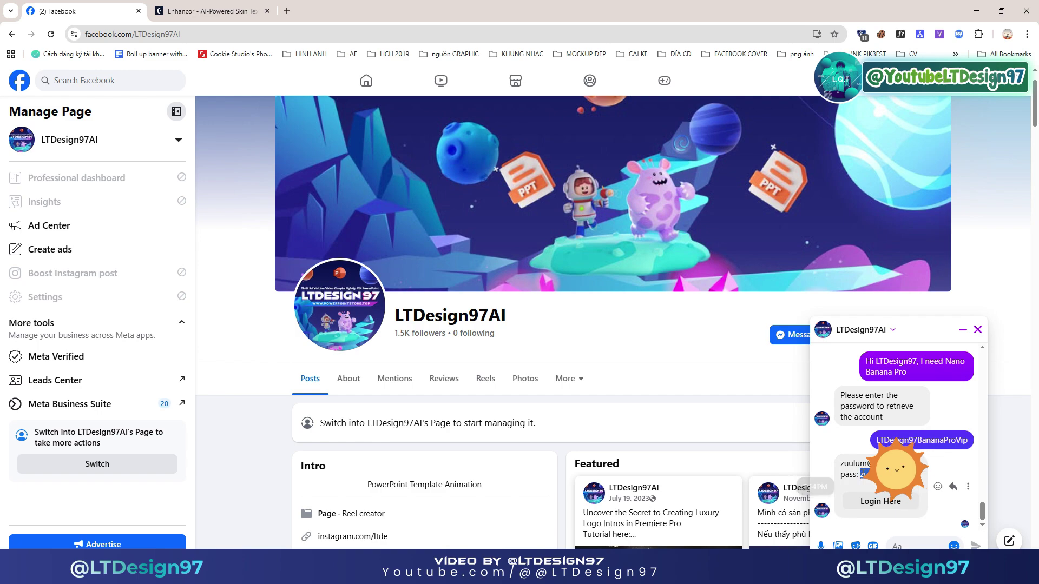
pyautogui.rightClick(863, 474)
pyautogui.click(895, 336)
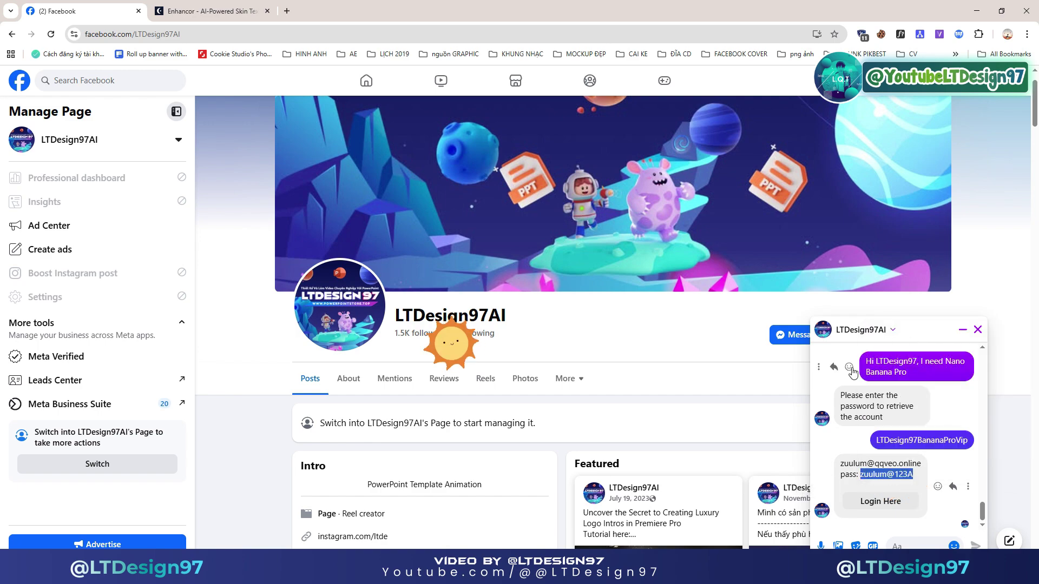
pyautogui.click(211, 11)
pyautogui.rightClick(482, 396)
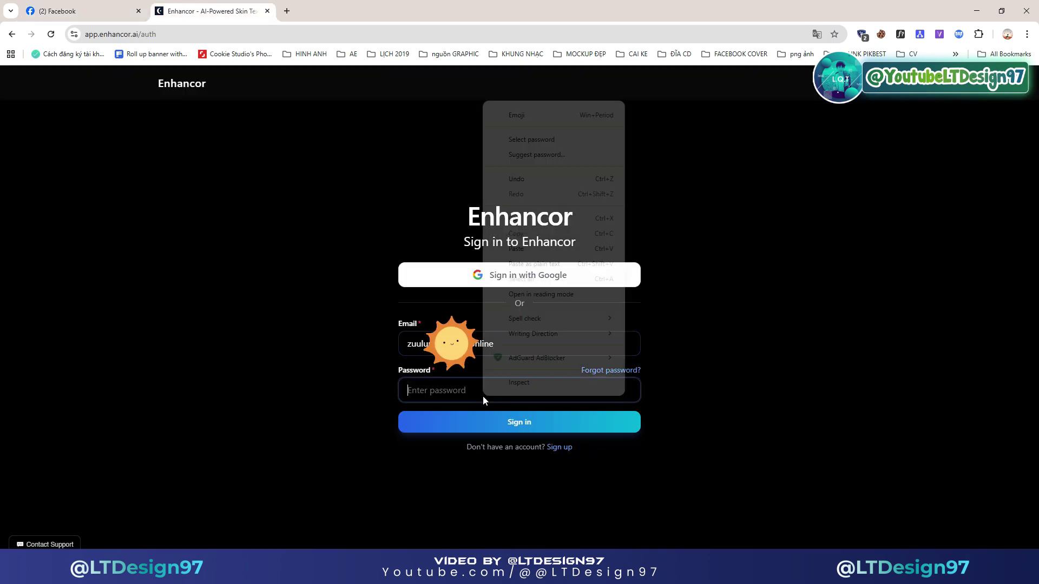
pyautogui.click(512, 249)
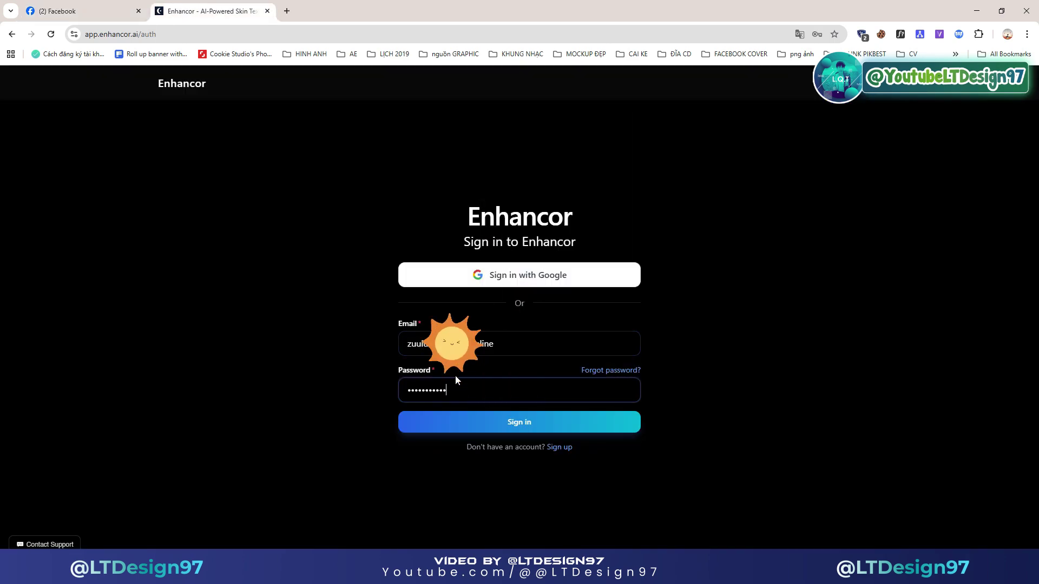
# Sign in to Enhancor and highlight the account's credit balance.
pyautogui.click(521, 430)
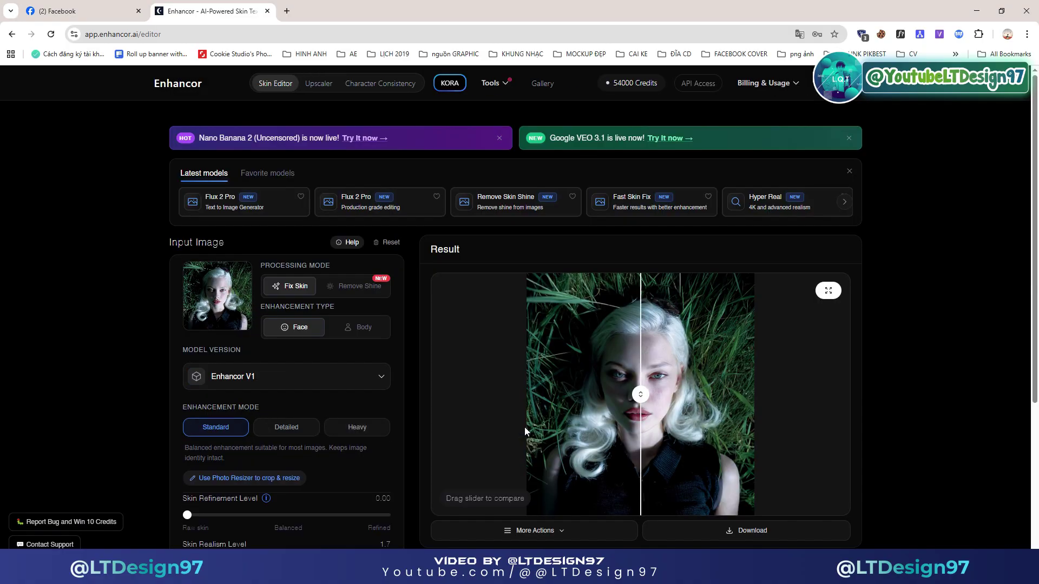
pyautogui.moveTo(612, 83); pyautogui.dragTo(649, 81)
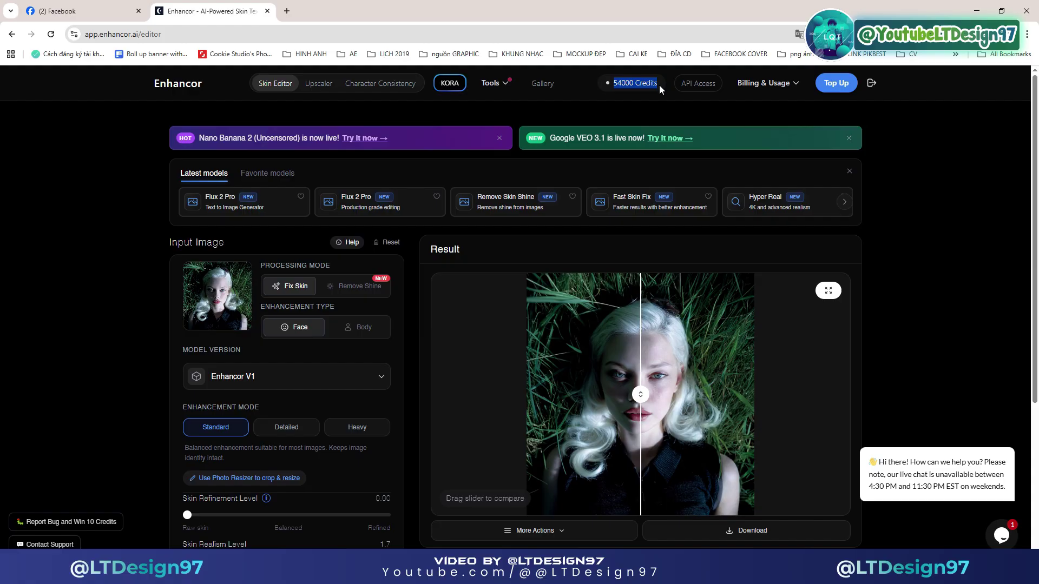
# Highlight the Nano Banana 2 (Uncensored) announcement and open its image editing page.
pyautogui.click(529, 102)
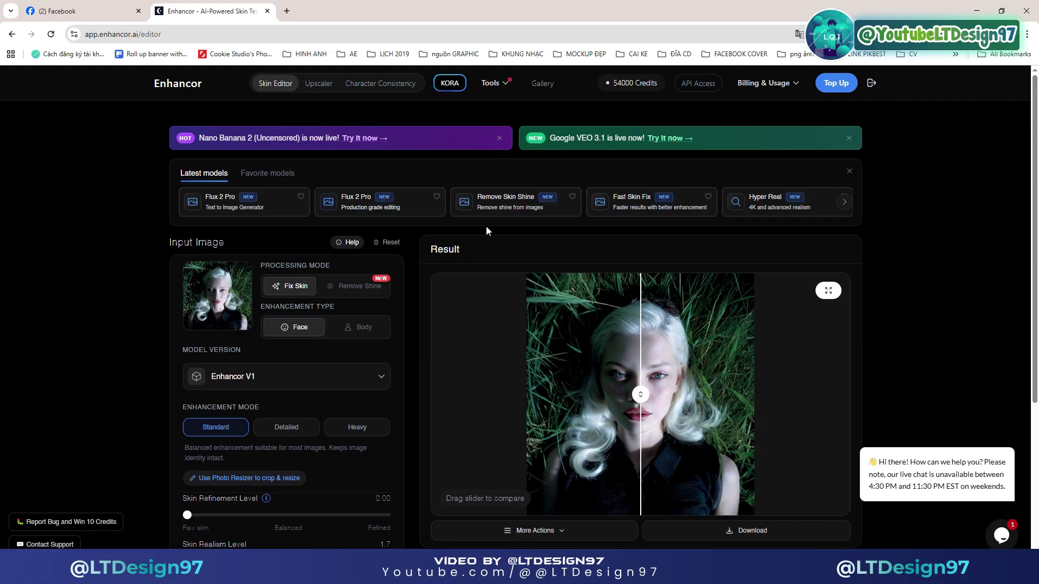
pyautogui.scroll(-2, 506, 241)
pyautogui.scroll(2, 505, 241)
pyautogui.moveTo(249, 140); pyautogui.dragTo(387, 139)
pyautogui.click(391, 139)
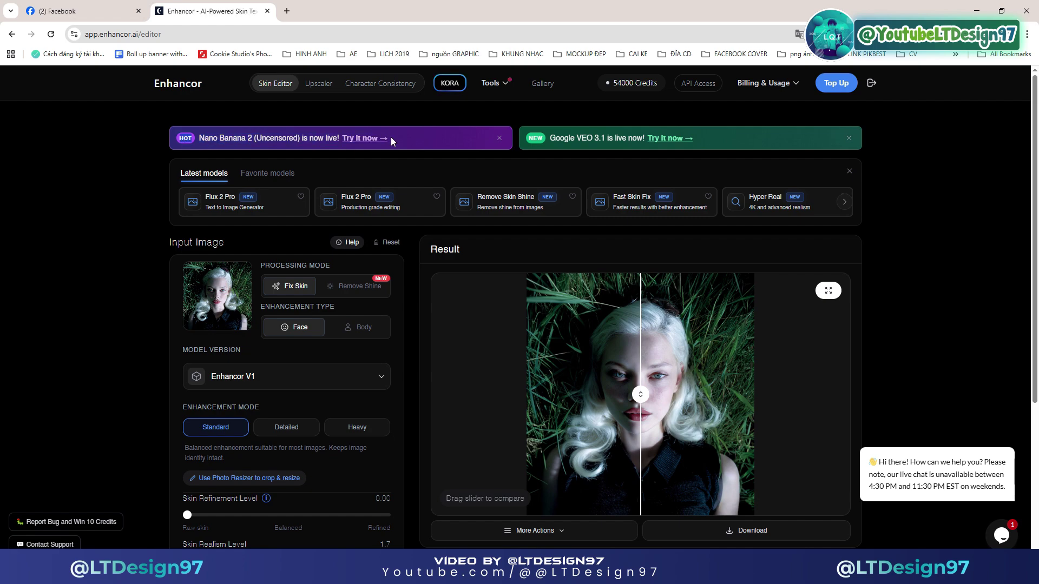
pyautogui.click(349, 140)
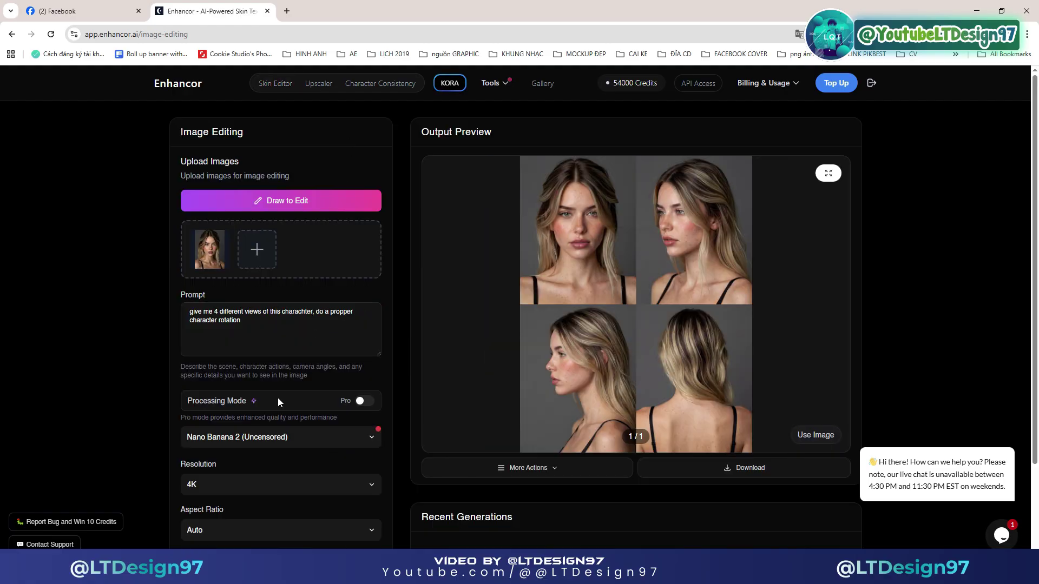
# Review the available models, resolutions and aspect ratios on the image editing page, keeping Nano Banana 2 (Uncensored) selected.
pyautogui.scroll(-1, 266, 409)
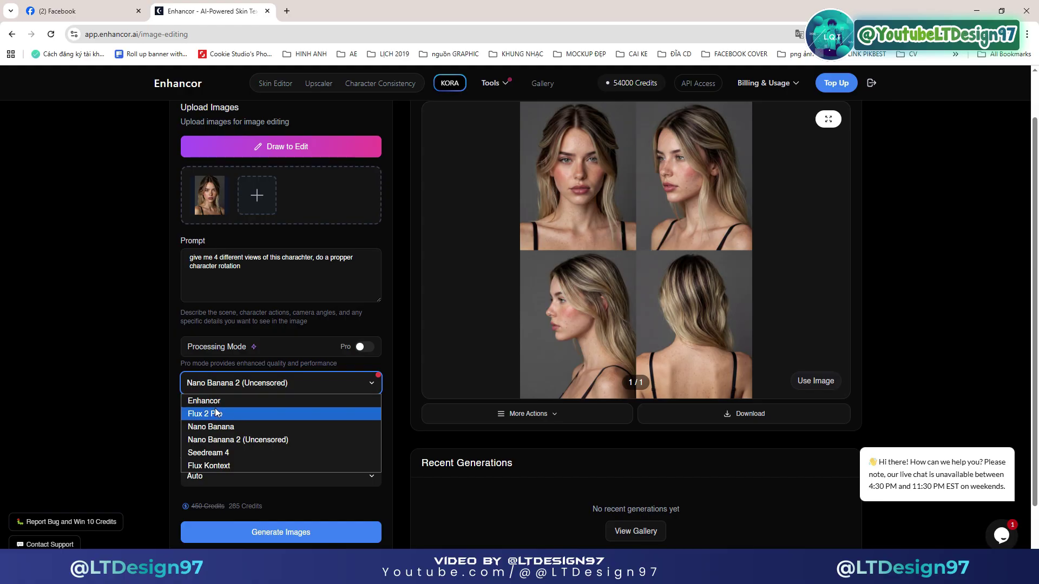
pyautogui.click(209, 439)
pyautogui.click(195, 475)
pyautogui.click(195, 475)
pyautogui.click(222, 430)
pyautogui.click(221, 430)
pyautogui.click(147, 405)
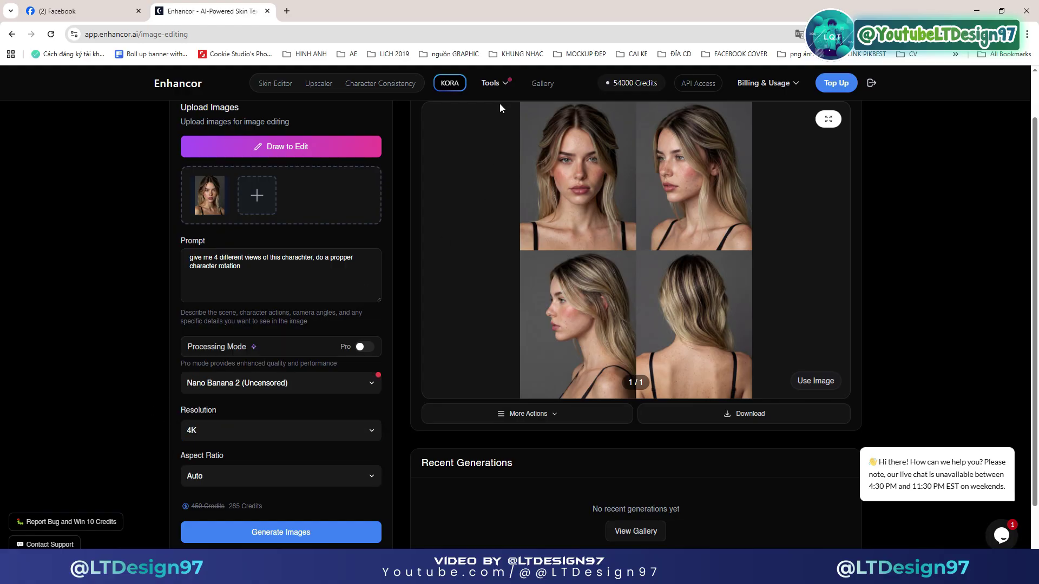
# Open the Video Generator and look through its video models and the other AI video and image tools.
pyautogui.click(507, 85)
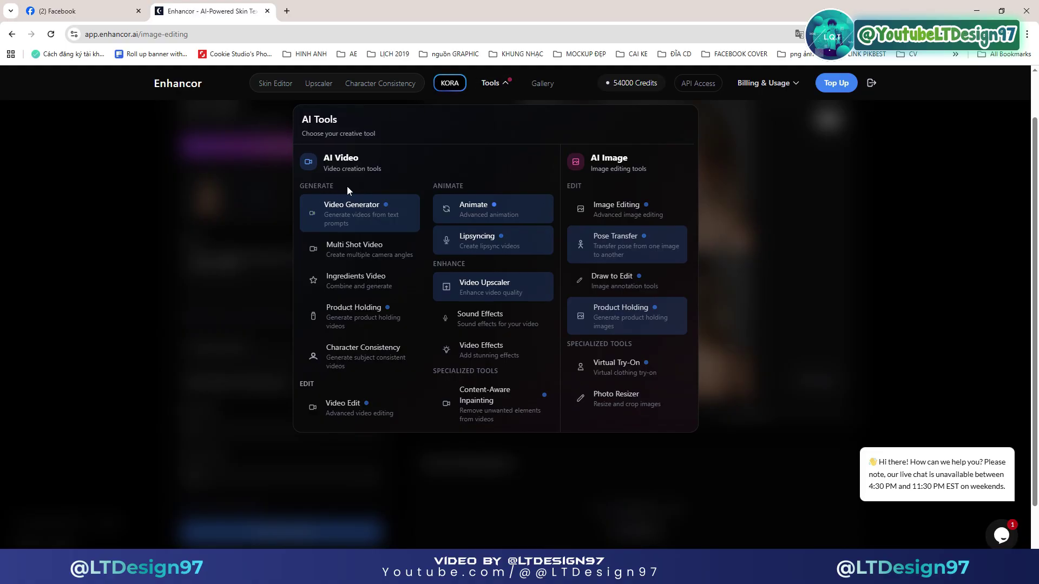
pyautogui.click(354, 210)
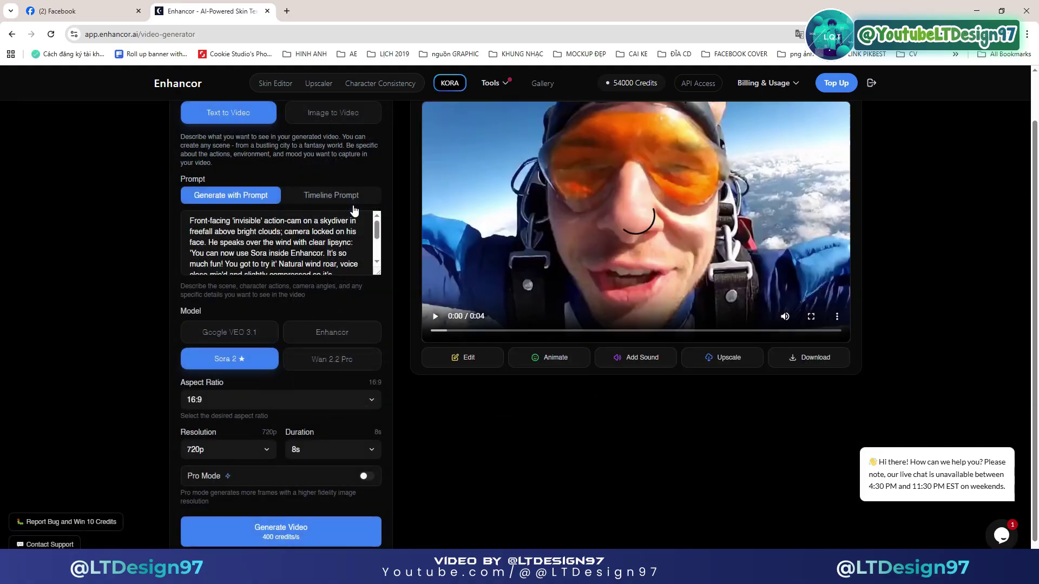
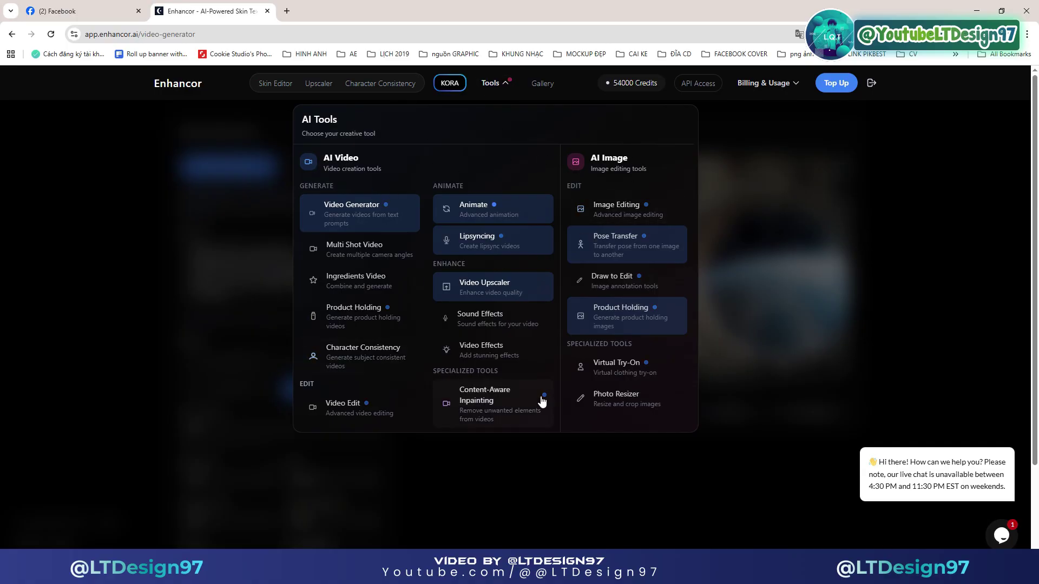
pyautogui.click(163, 367)
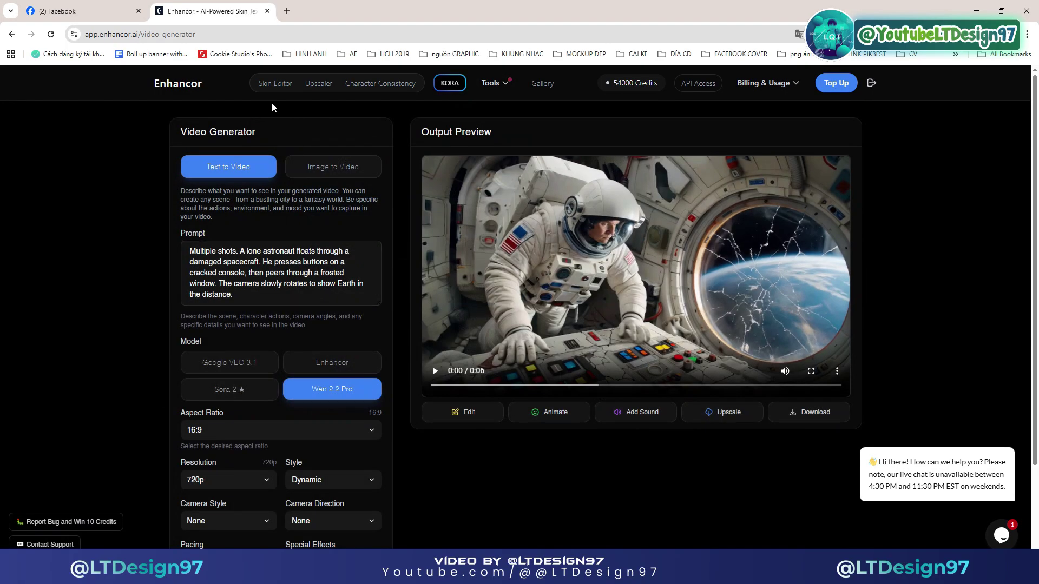
# Return to the Enhancor home page, re-enter the app and look over the Skin Editor page.
pyautogui.click(176, 83)
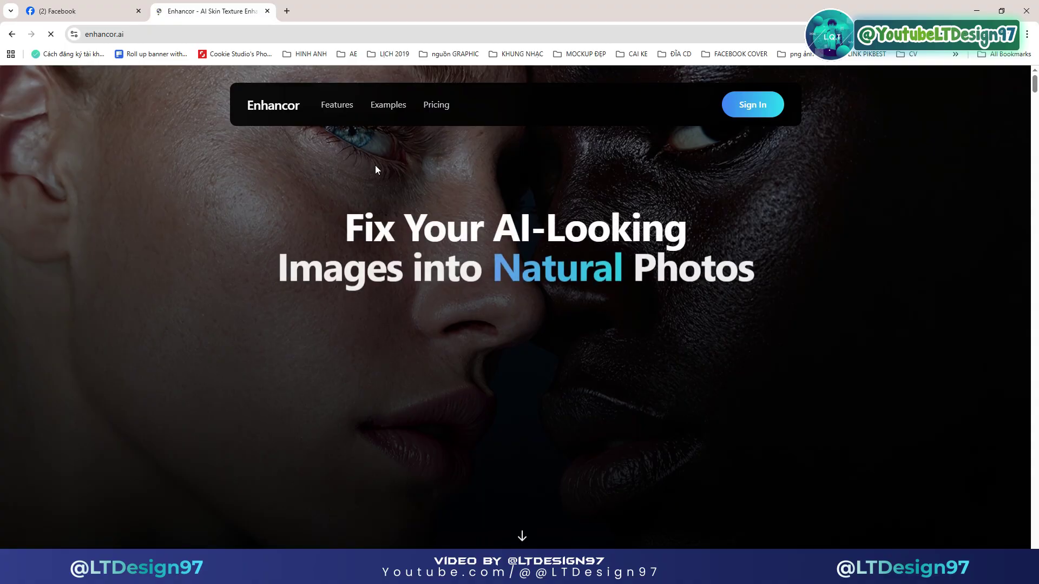
pyautogui.click(758, 109)
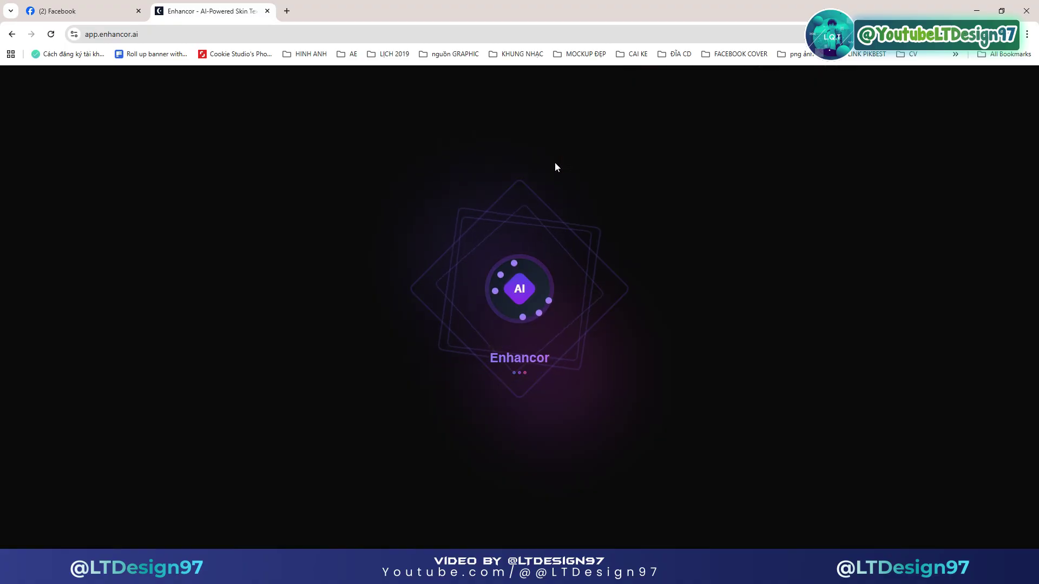
pyautogui.scroll(-3, 524, 271)
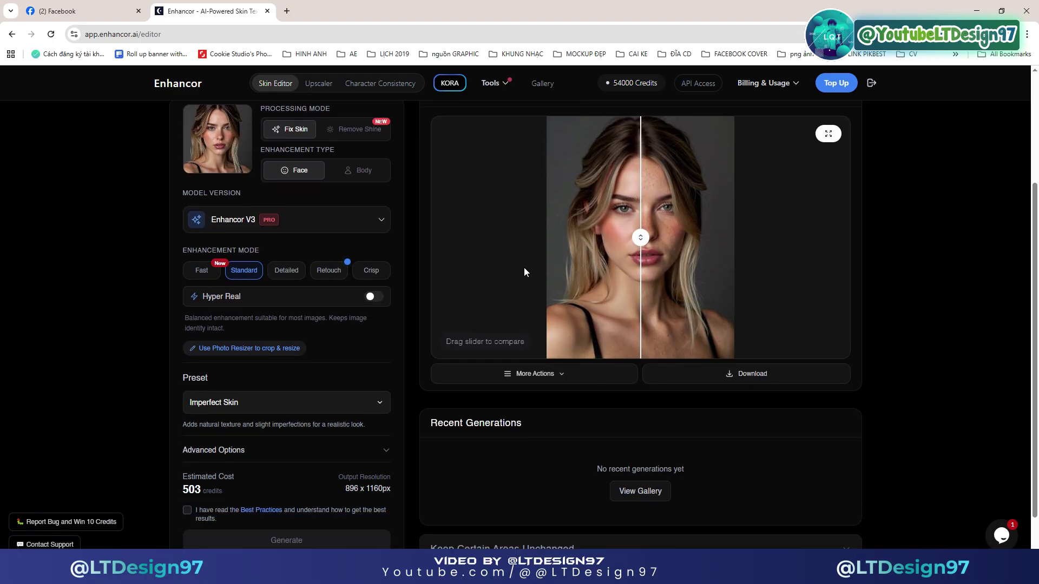
pyautogui.scroll(3, 523, 268)
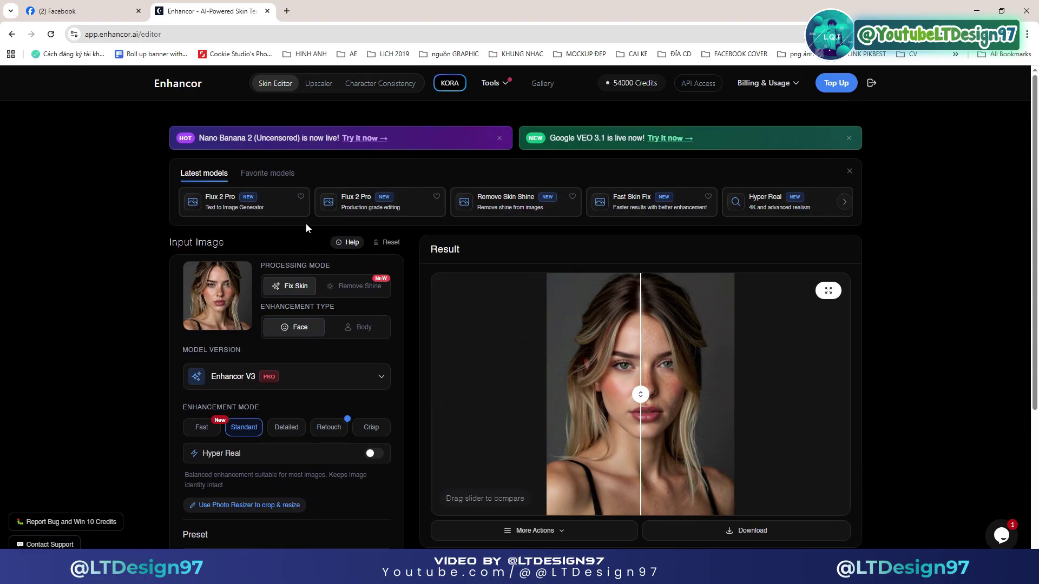
pyautogui.scroll(-5, 305, 228)
pyautogui.scroll(5, 304, 229)
pyautogui.scroll(-1, 489, 218)
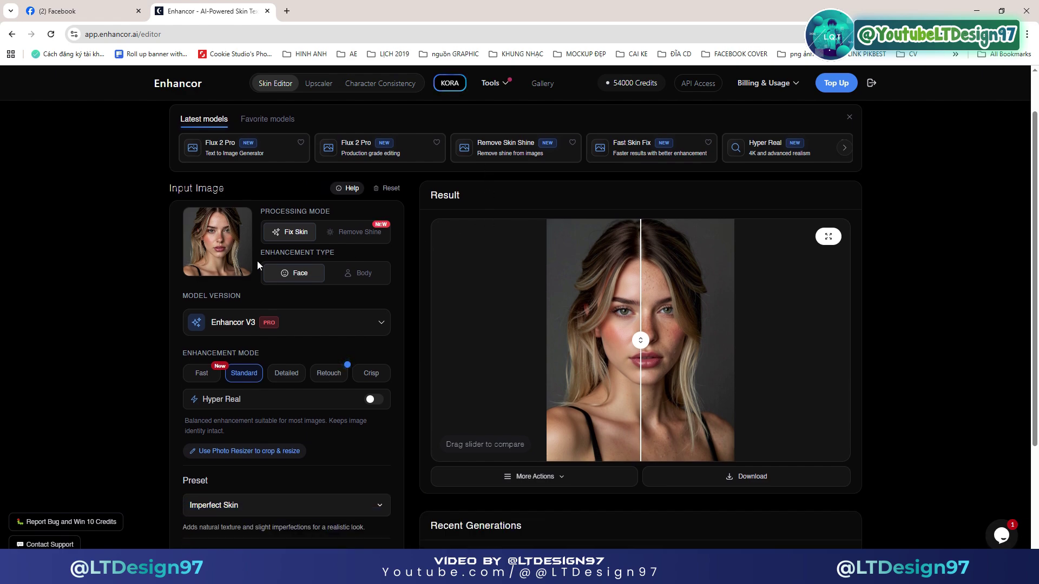
pyautogui.scroll(1, 294, 275)
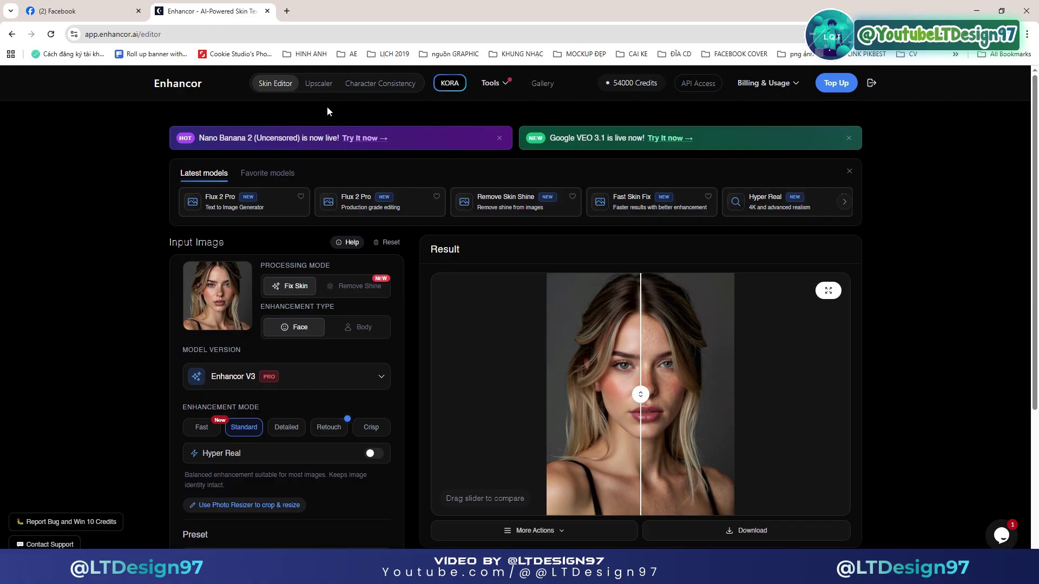
# Open the image editing page from the Nano Banana 2 announcement and choose the Nano Banana 2 (Uncensored) model.
pyautogui.click(363, 139)
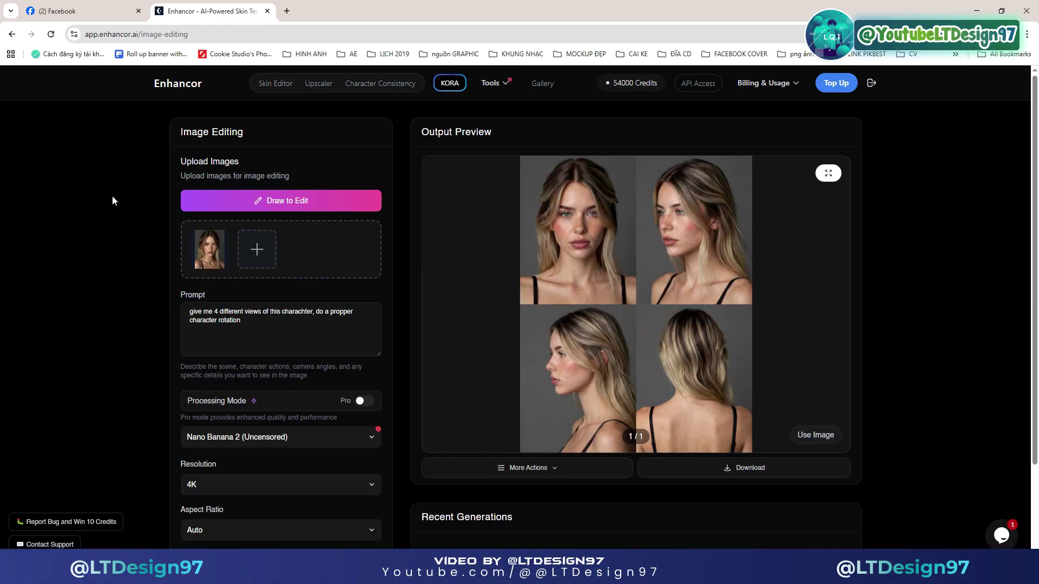
pyautogui.scroll(-1, 105, 227)
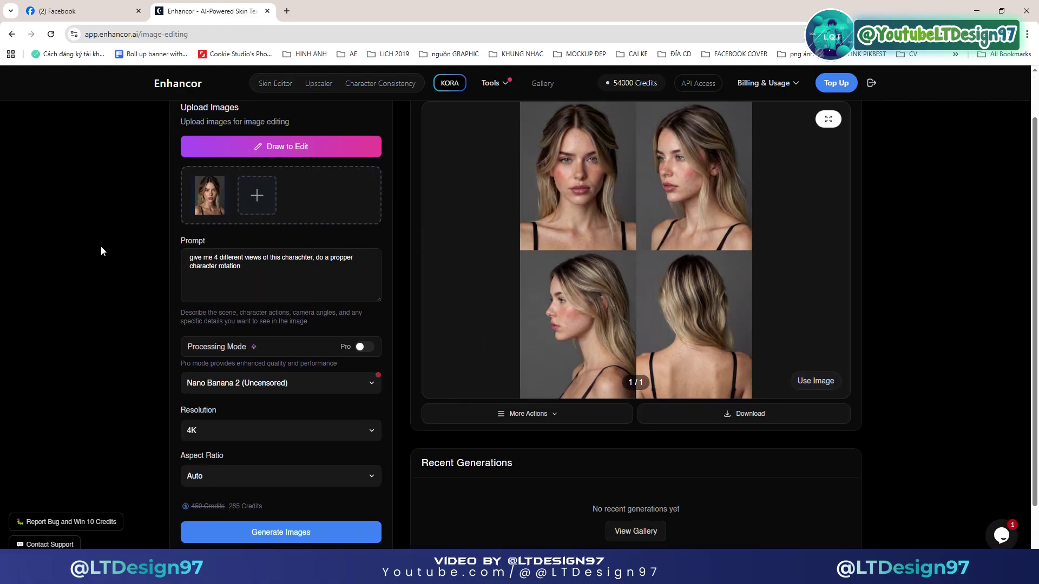
pyautogui.click(245, 385)
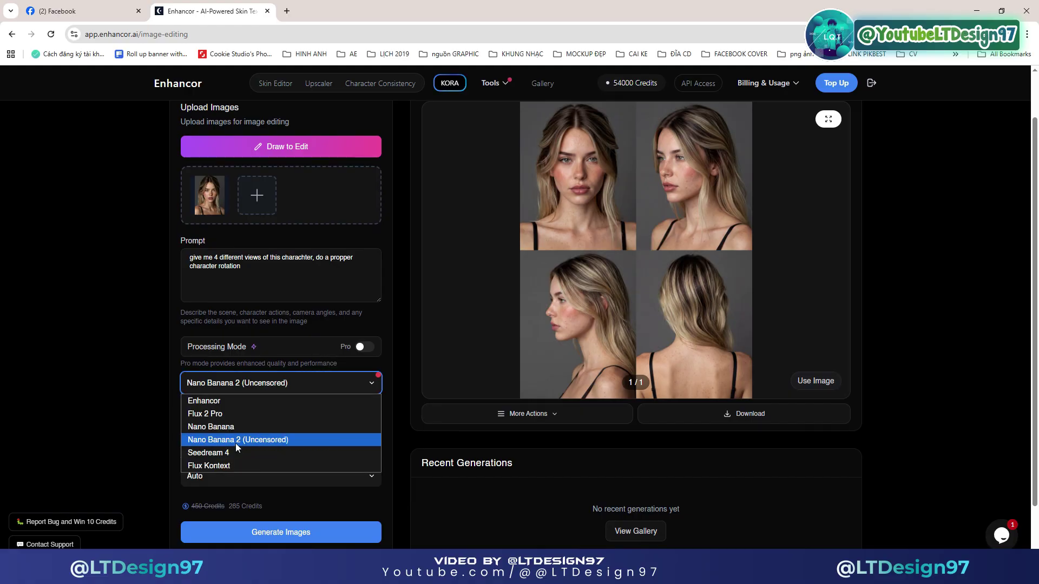
pyautogui.click(281, 442)
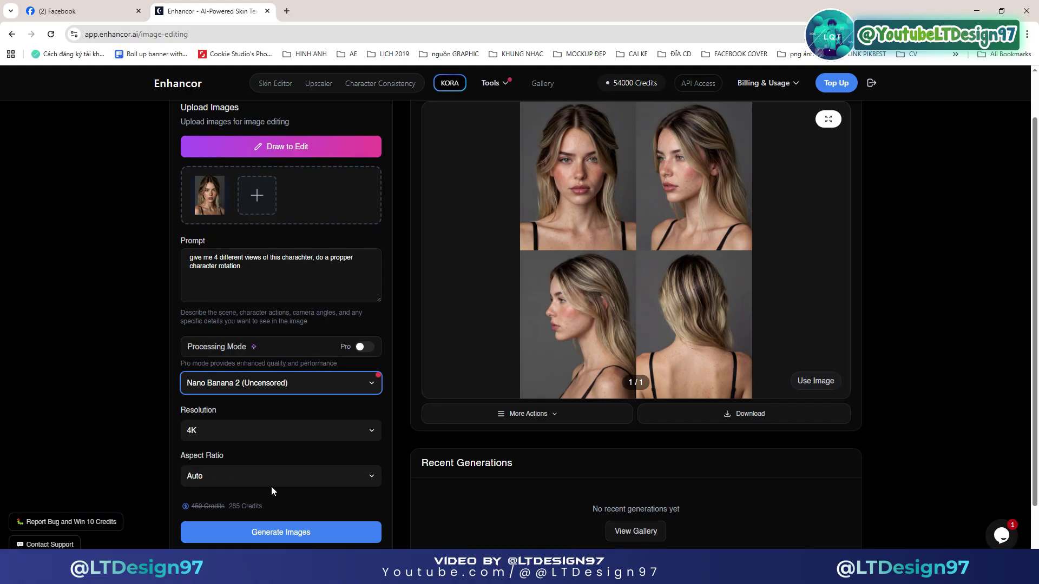
# Set the output resolution to 2K and the aspect ratio to 16:9 for image generation.
pyautogui.scroll(-1, 283, 442)
pyautogui.click(291, 379)
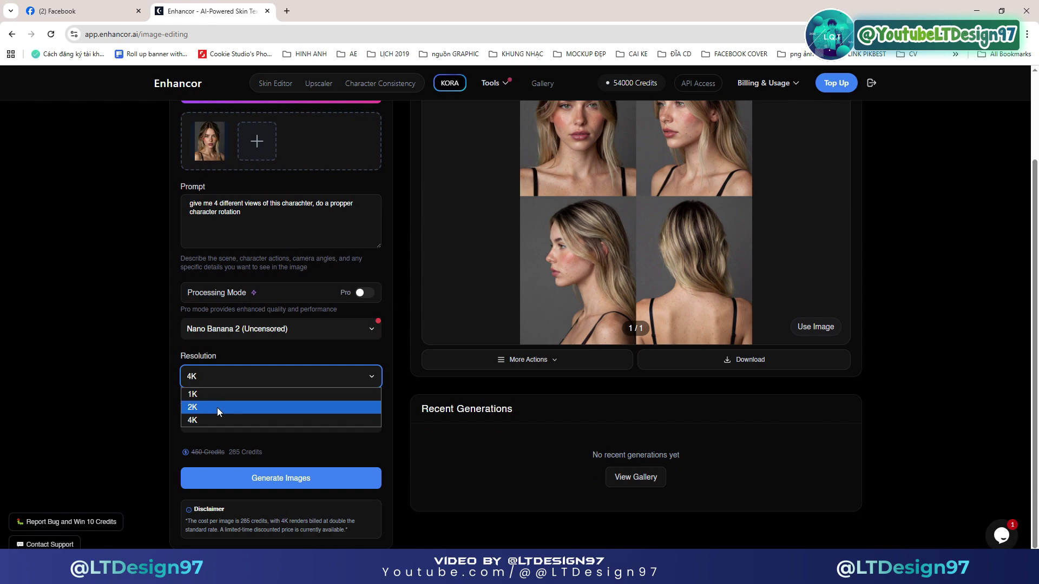
pyautogui.click(206, 408)
pyautogui.click(206, 424)
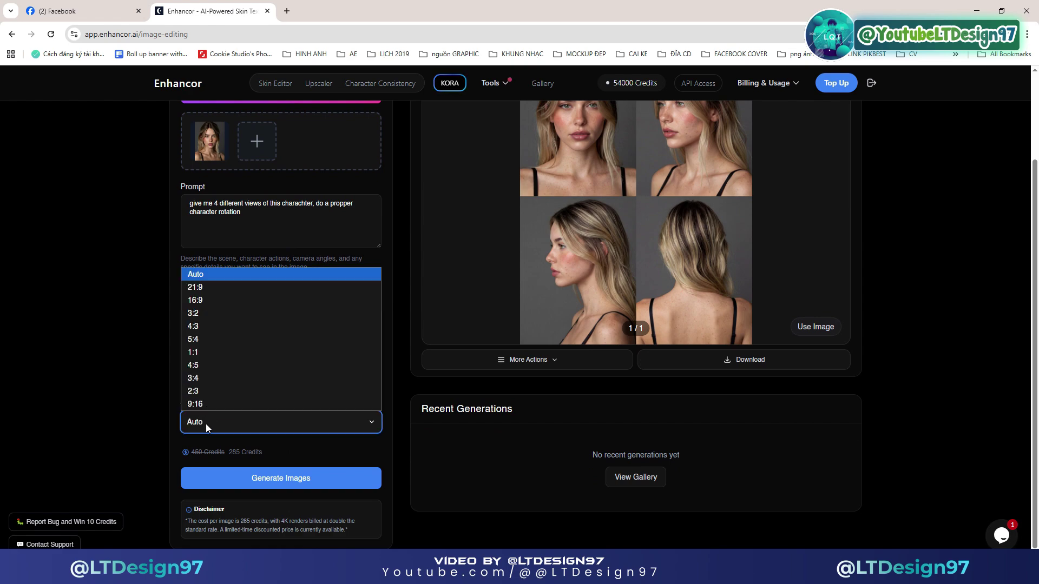
pyautogui.click(209, 301)
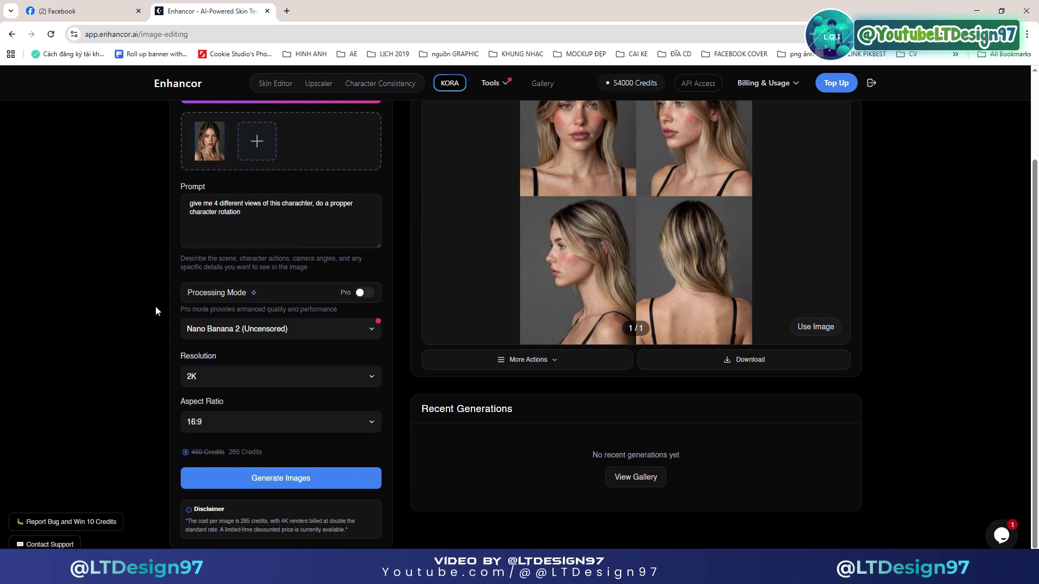
pyautogui.scroll(1, 156, 309)
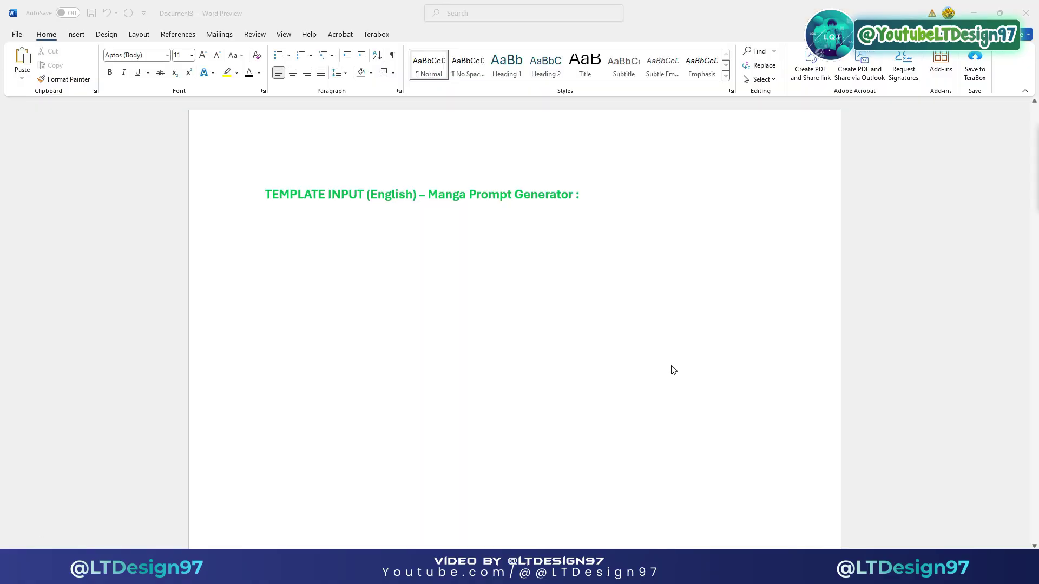
# In the Word document, insert the instructions from "Act as a professional shounen manga art director" to "richness of detail:" under the heading and highlight them.
pyautogui.scroll(-1, 673, 370)
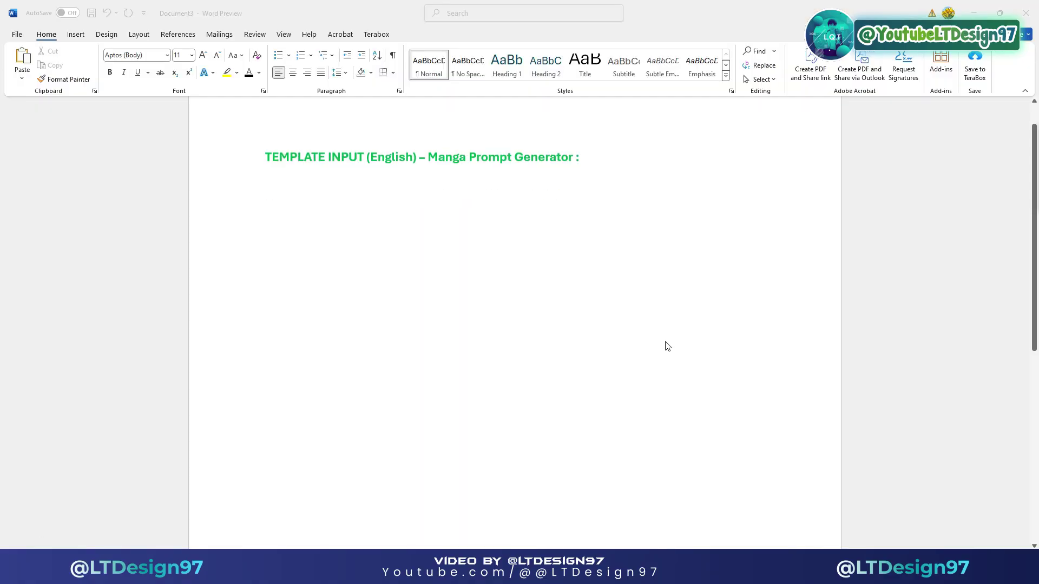
pyautogui.click(622, 184)
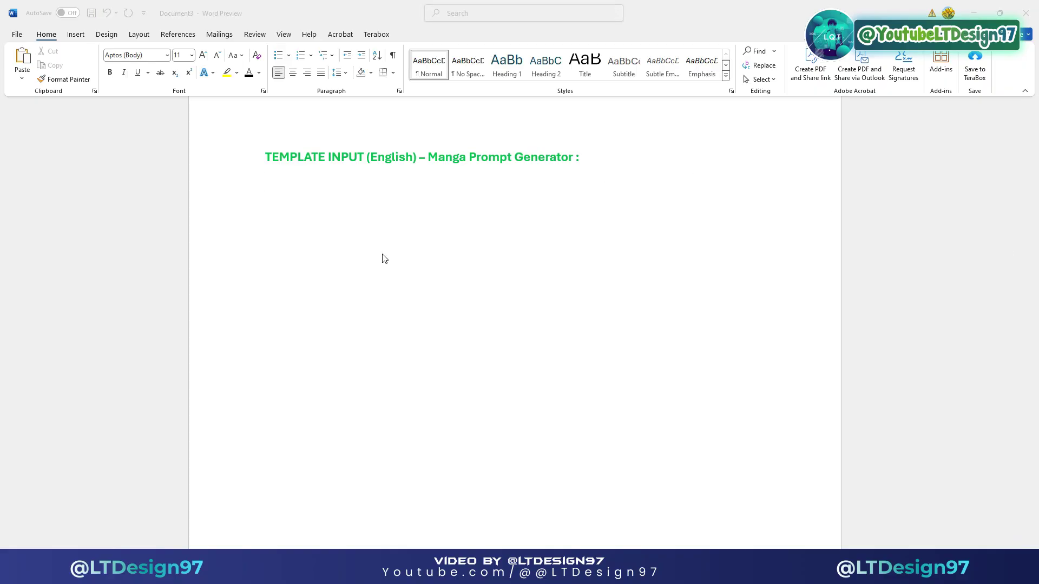
pyautogui.click(350, 214)
pyautogui.write('Act as a professional shounen manga art director and prompt engineer. Write ONE single, long, highly detailed English prompt describing a full-color shounen manga double-page spread. The output must match this style: energetic cinematic panel layout, dramatic angles, vivid neon-meets-fantasy color grading, clean crisp line art, anime-style shading, luminous VFX, rich complementary palette (cyan/purple/magenta/gold), dramatic rim lighting, glossy highlights, and big stylized SFX text in bold gradient letters with thick black outlines and subtle glow. Include ALL of the following elements in the prompt, in the same order and richness of detail:')
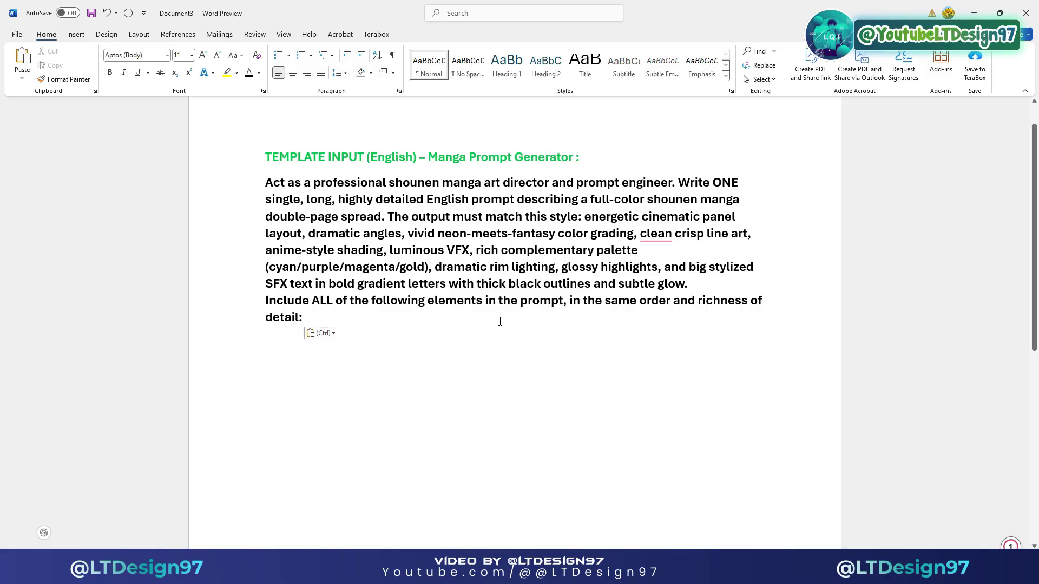
pyautogui.press('BackSpace')
pyautogui.scroll(-1, 498, 318)
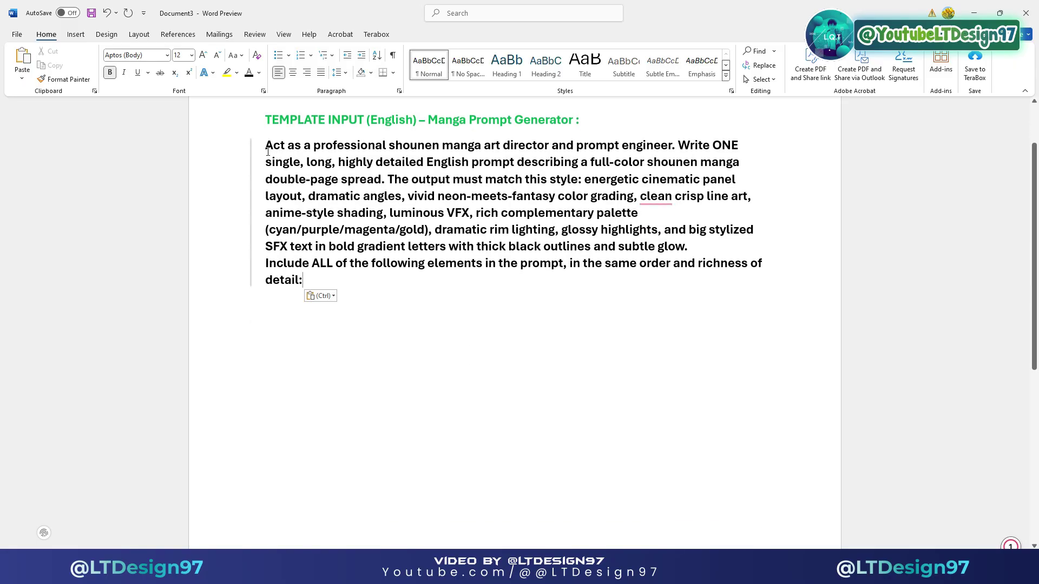
pyautogui.moveTo(265, 145); pyautogui.dragTo(343, 294)
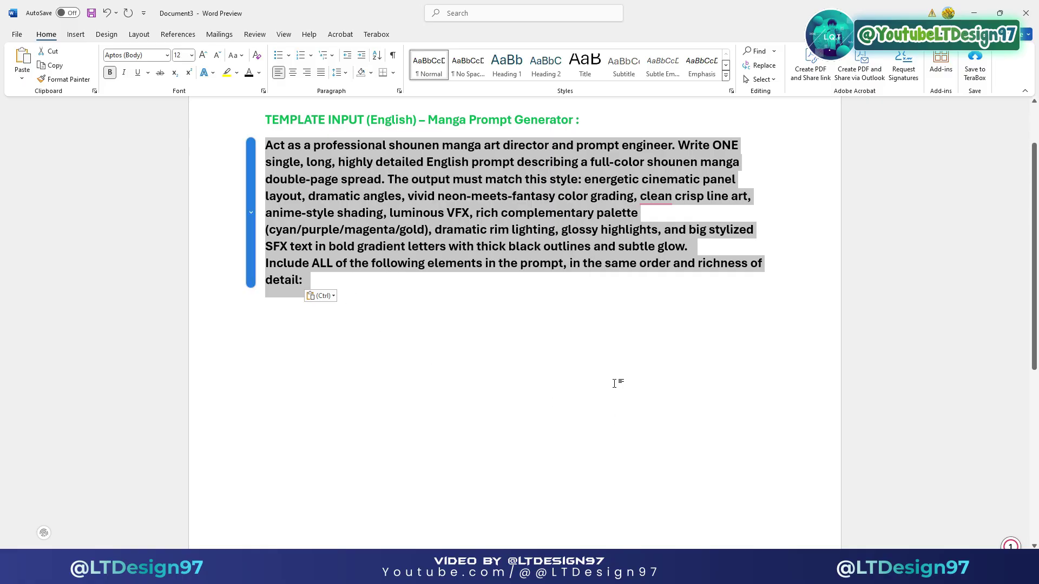
pyautogui.click(416, 315)
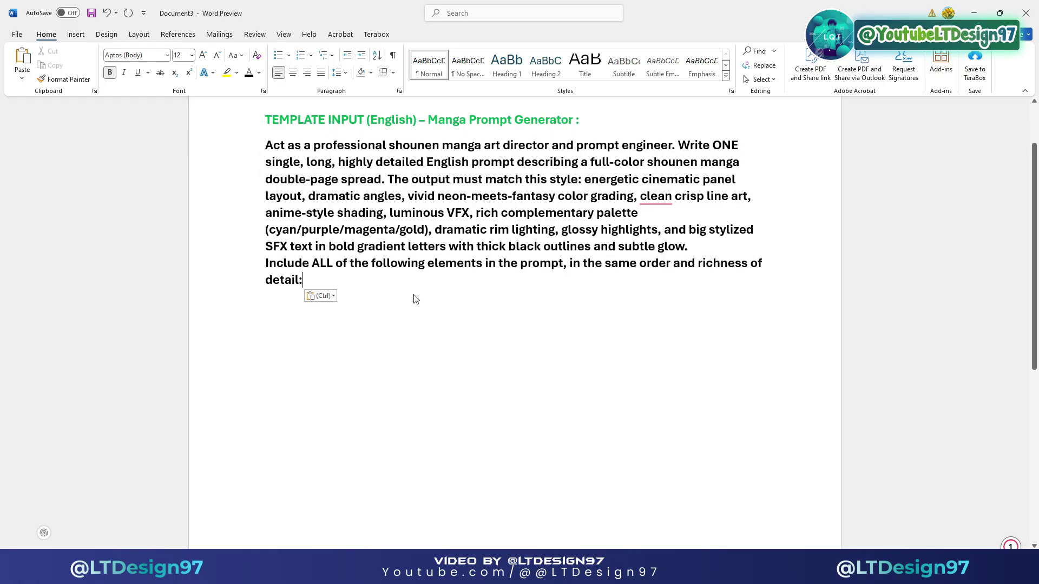
# Add numbered item 1, "Title line in this exact format: Prompt X.X – [Your spread name] (full color)", and highlight it.
pyautogui.press('Return')
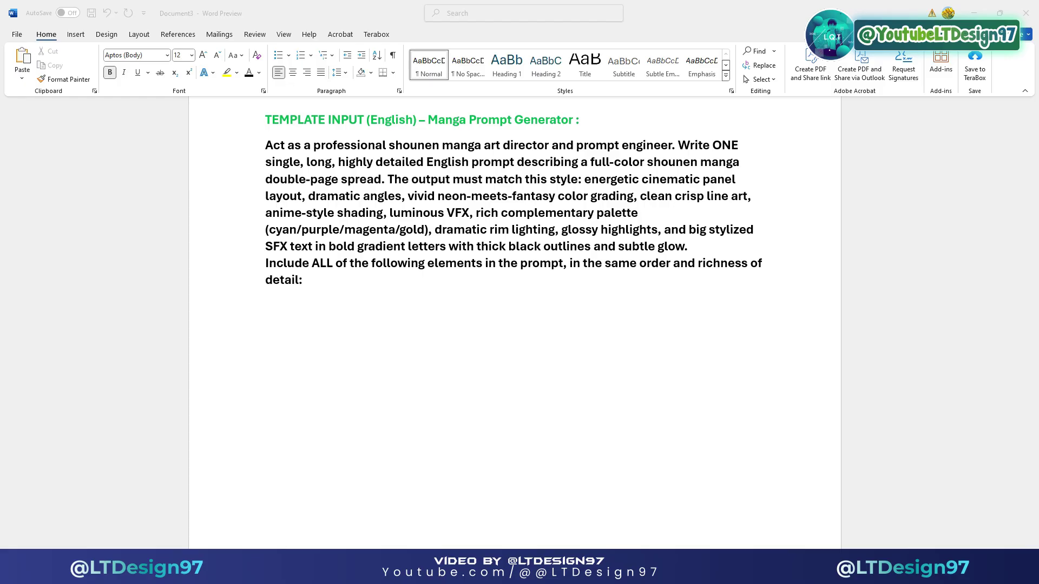
pyautogui.click(381, 306)
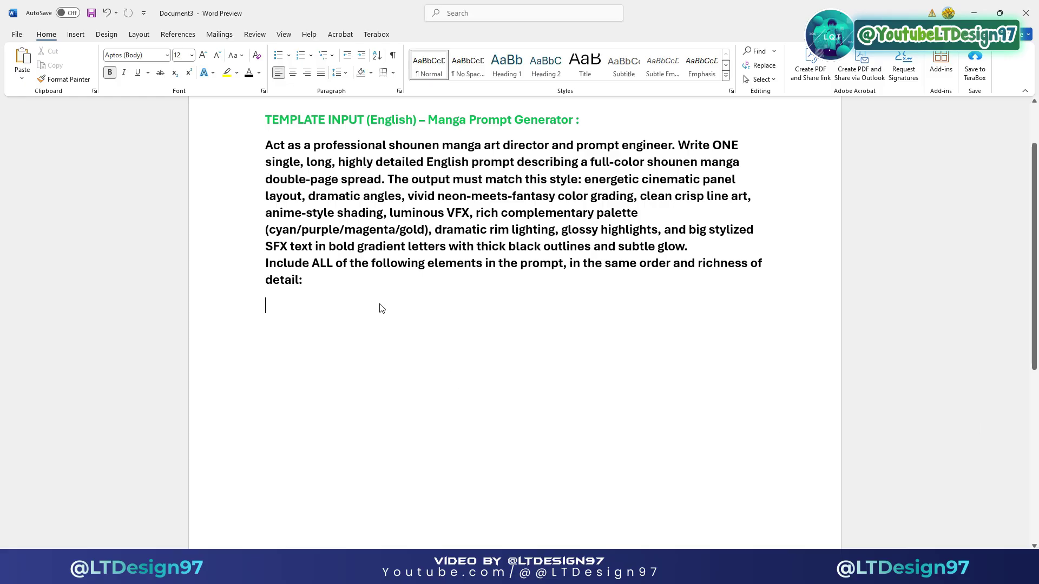
pyautogui.write('Title line in this exact format: Prompt X.X – [Your spread name] (full color)')
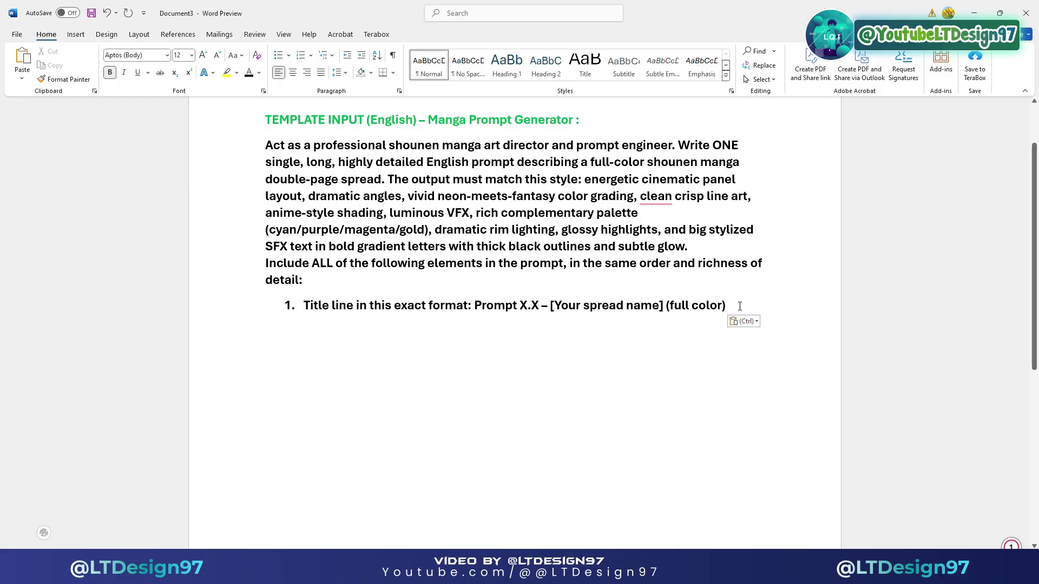
pyautogui.moveTo(739, 306); pyautogui.dragTo(267, 307)
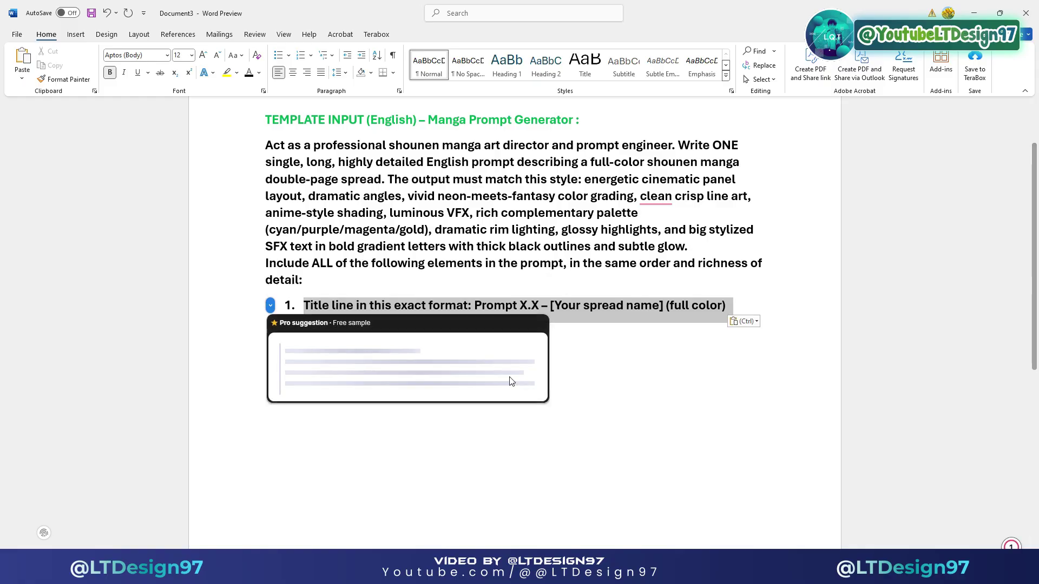
pyautogui.click(711, 334)
pyautogui.press('BackSpace')
# Add numbered item 2: Global description: "A high-resolution, full-color shounen manga double-page spread…" with panel layout and color grading.
pyautogui.press('Return')
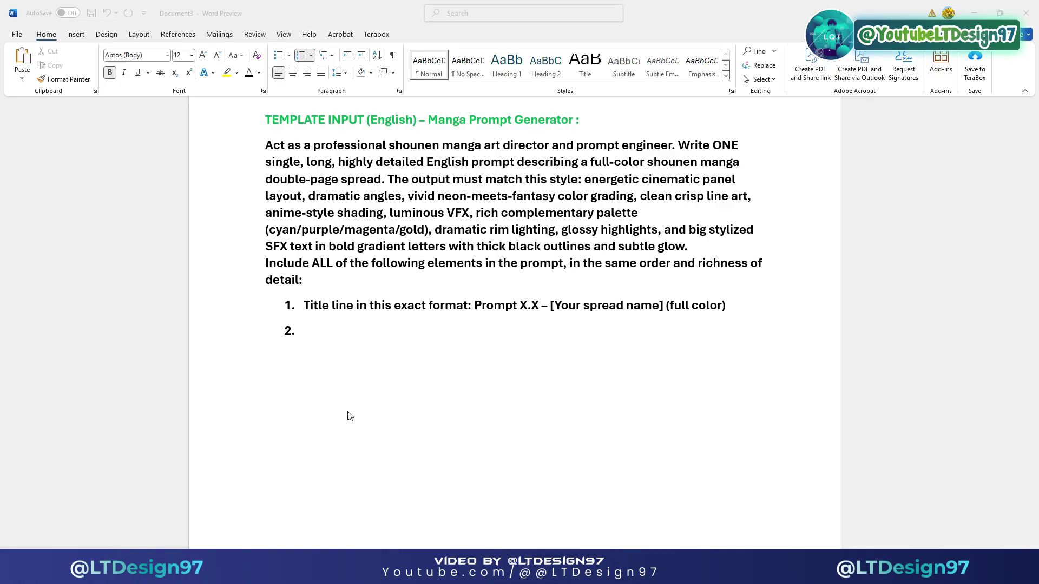
pyautogui.click(348, 336)
pyautogui.write('Global description: "A high-resolution, full-color shounen manga double-page spread…" with panel layout and color grading.')
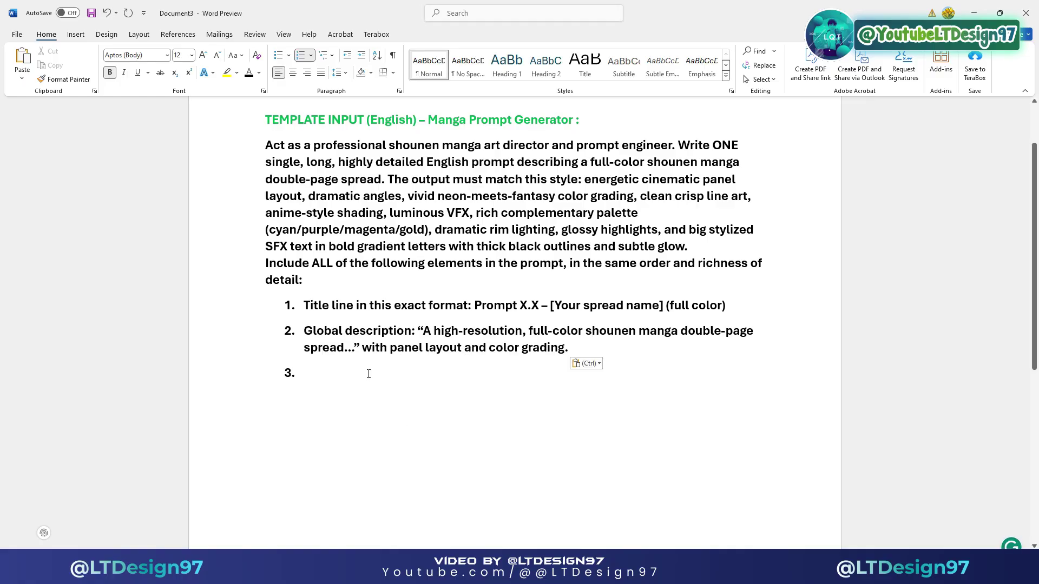
# Add numbered item 3, "Left page", with four sub-bullets: wide establishing panel, large main action panel, narrow inset panel, and 1–2 small micro-action panels.
pyautogui.scroll(-2, 368, 374)
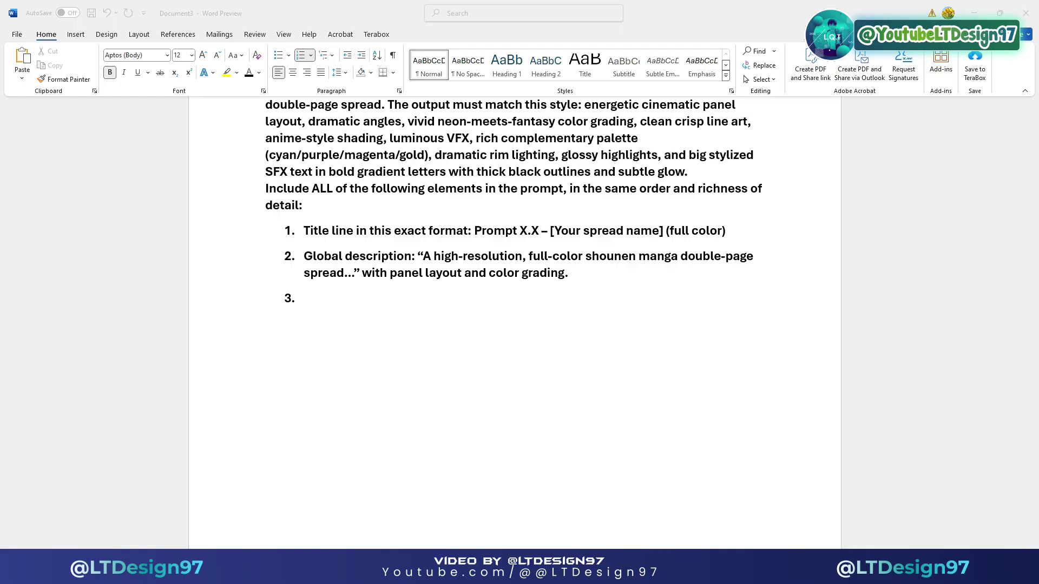
pyautogui.click(352, 303)
pyautogui.write('Left page A wide establishing panel describing the setting in cinematic detail (time of day, sky, atmosphere, background silhouettes, glowing elements). A large main action panel featuring Hero sprinting/charging with motion blur, speed lines, debris/particles interacting with environment, plus detailed outfit, hair, eyes, and power VFX. A narrow inset panel: close-up on hero eyes with reflections, plus one speech bubble line. 1–2 small panels showing micro-actions (boots, hand drawing weapon, barrier line, etc.)')
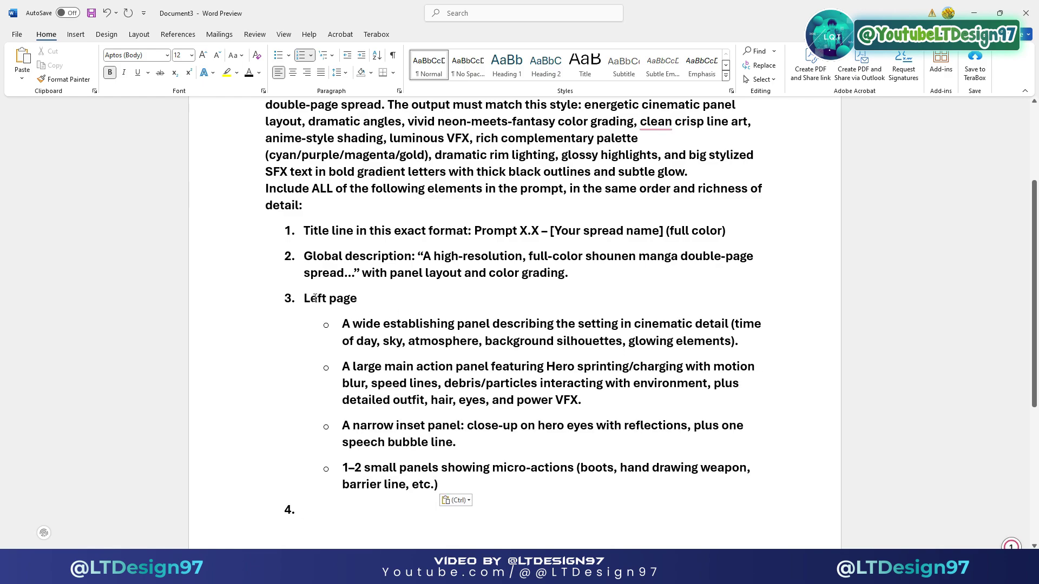
pyautogui.moveTo(307, 298); pyautogui.dragTo(366, 300)
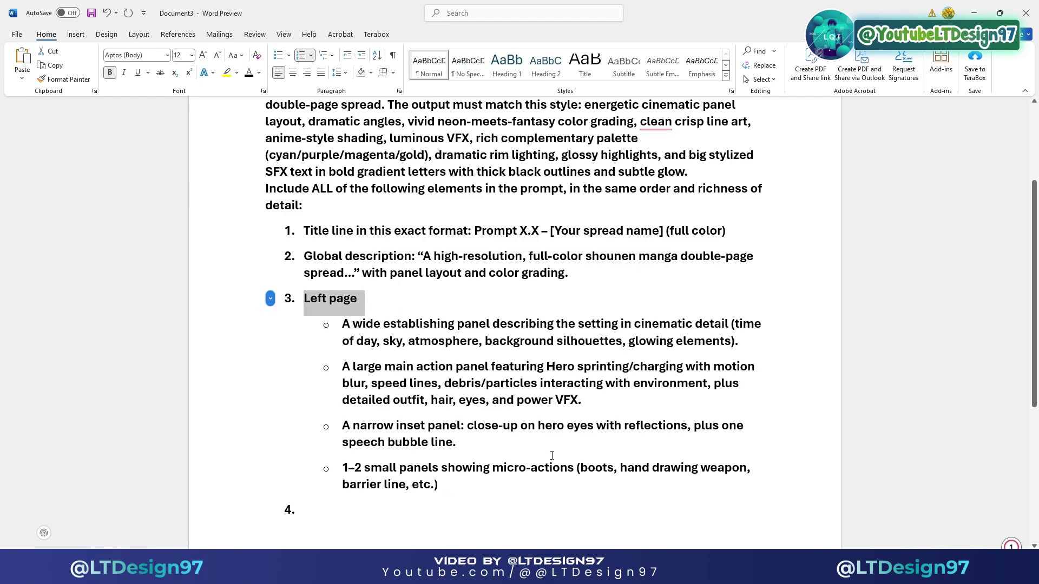
# Add numbered item 4, "Right page", with sub-bullets for a tall vertical villain reveal panel and overlapping close-ups with a taunting speech bubble line.
pyautogui.scroll(-1, 469, 449)
pyautogui.click(332, 440)
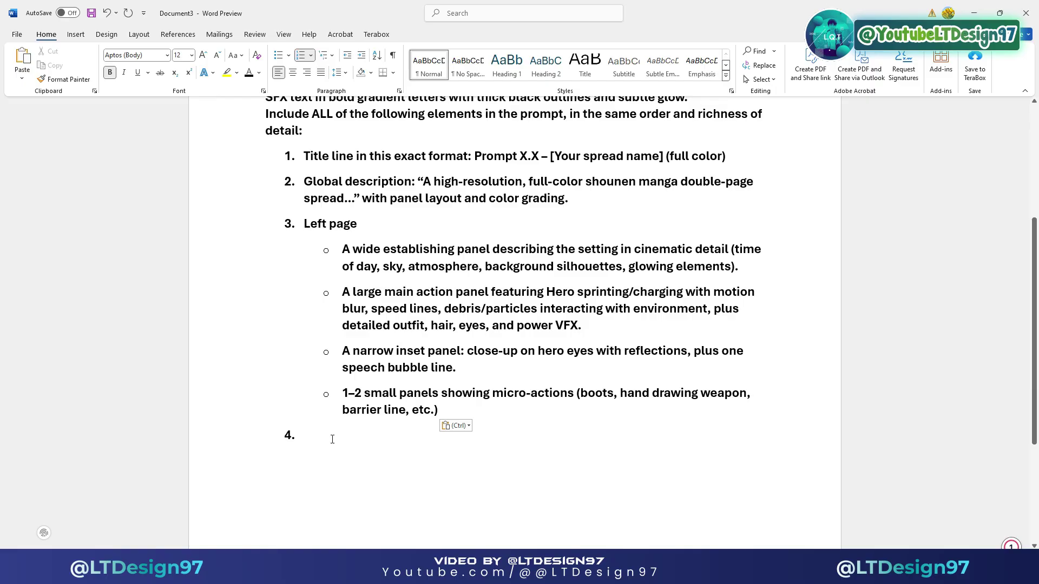
pyautogui.scroll(1, 333, 439)
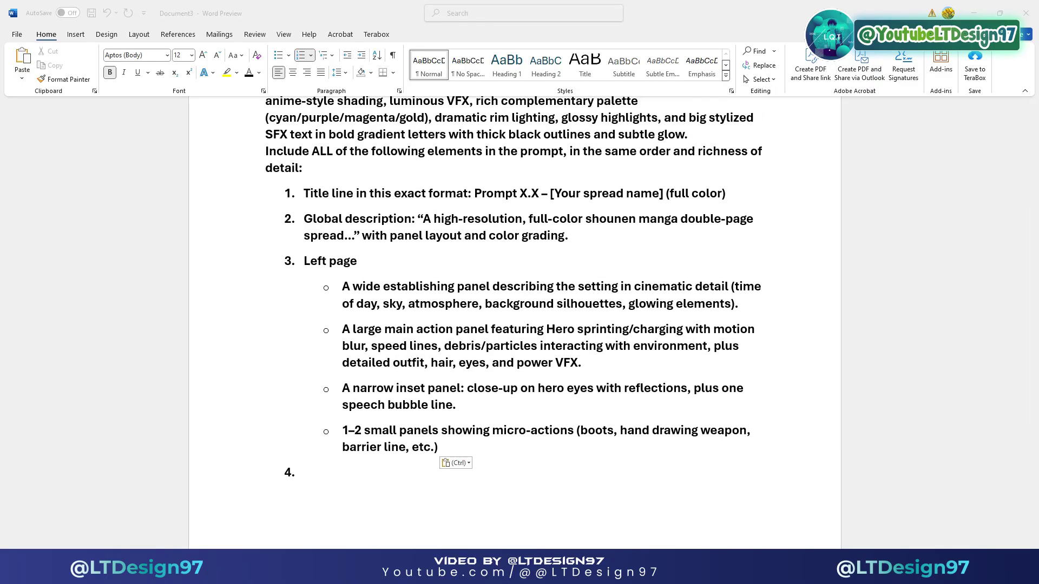
pyautogui.click(386, 476)
pyautogui.click(316, 471)
pyautogui.write('Right page A tall vertical reveal panel introducing Villain with detailed design, pose, signature weapon, and sky/energy behind them. Overlapping close-ups: villain smirk + hand gesture, plus one taunting speech bubble line.')
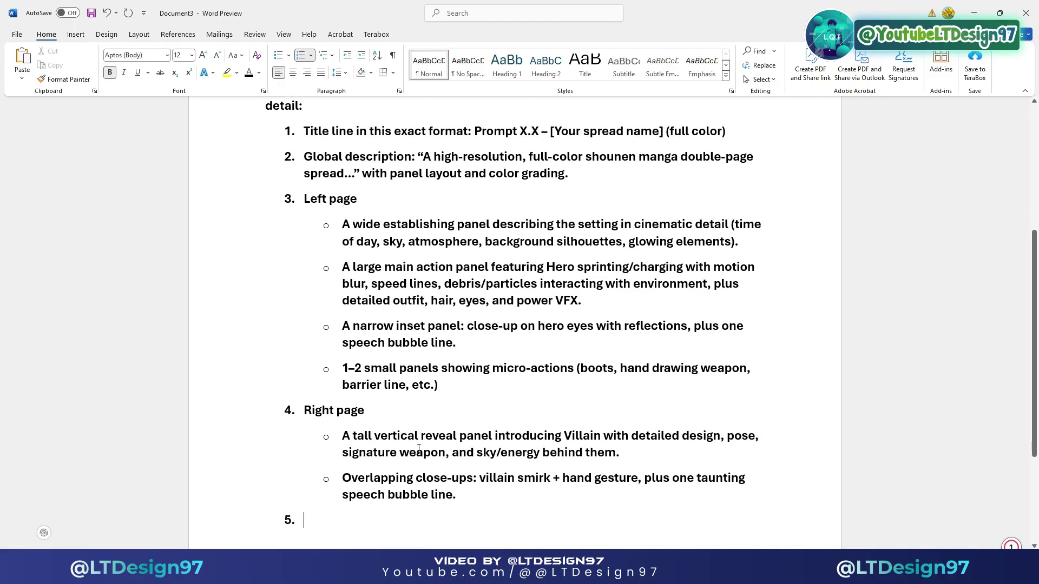
pyautogui.scroll(-3, 517, 420)
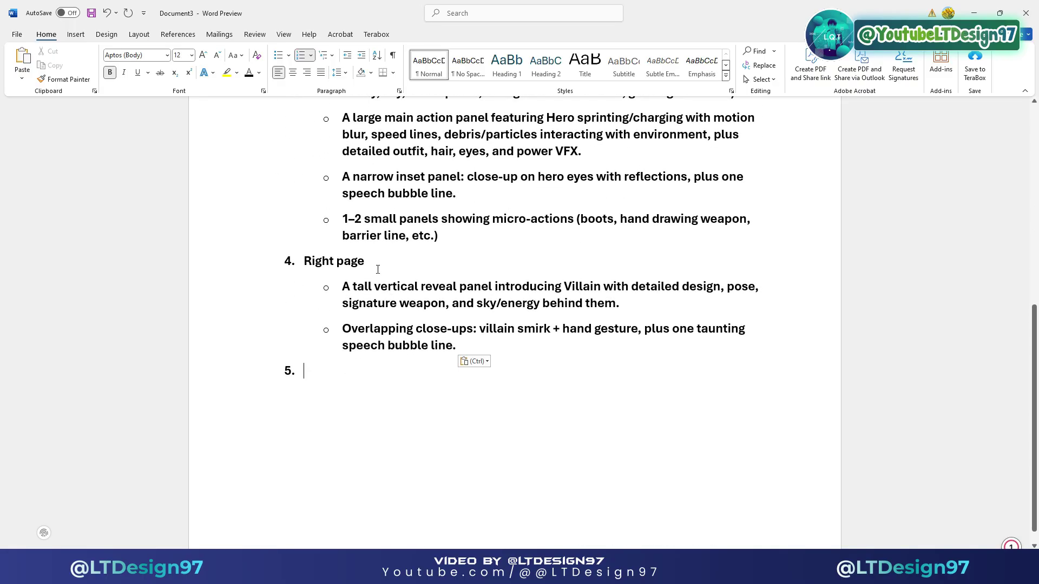
pyautogui.moveTo(377, 270); pyautogui.dragTo(302, 266)
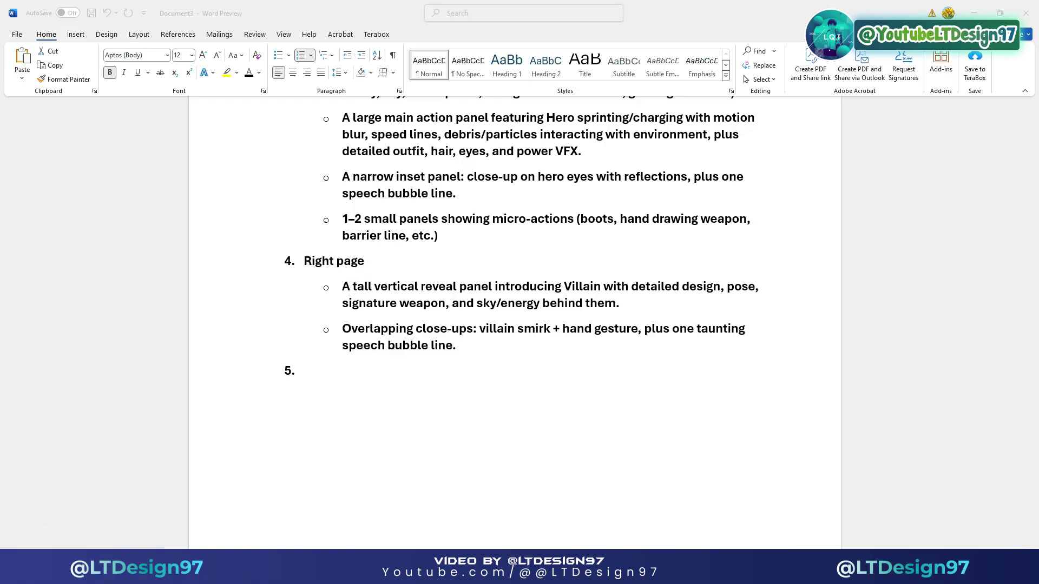
# Add numbered item 5, "Center spread impact panel", with sub-bullets for a diagonal or exploding clash panel and two big stylized SFX words in ALL CAPS.
pyautogui.hotkey('alt', 'Tab')
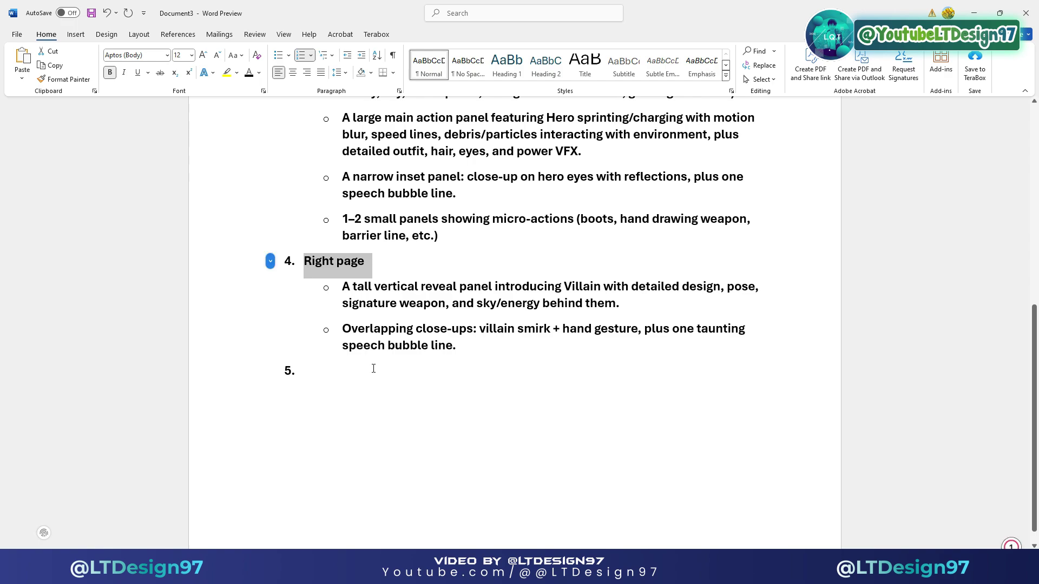
pyautogui.click(374, 370)
pyautogui.write('Center spread impact panel A diagonal or exploding impact panel of the clash: hero attack arc + villain counter VFX, sparks, color contrasts, background warping with motion blur.')
pyautogui.write('Add two big stylized SFX words in ALL CAPS (examples: "SHRRAAASH!", "VZZT-KRAK!") with the typography style described above.')
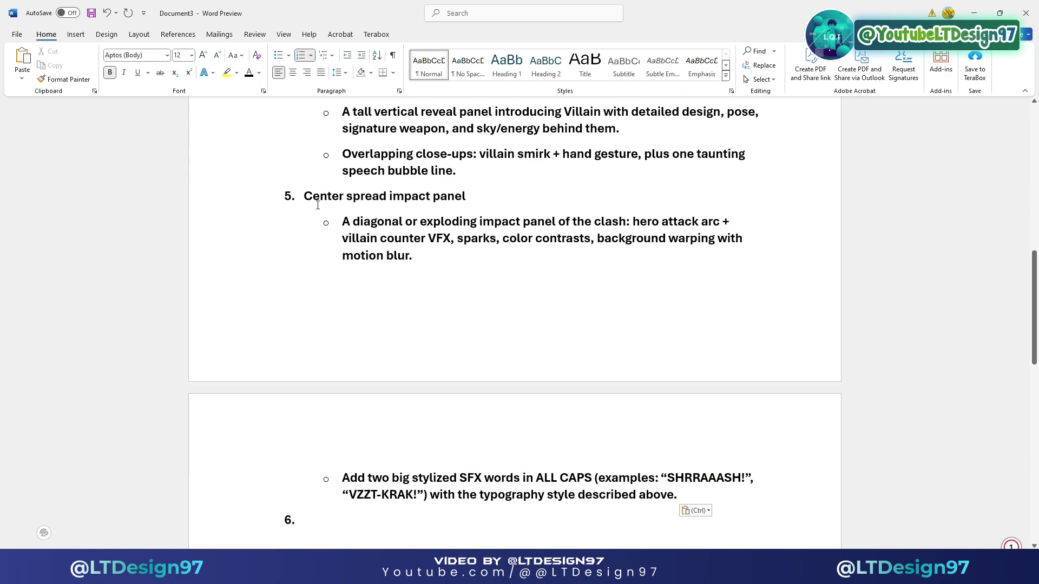
# Color the list headings "Center spread impact panel", "Right page" and "Left page" green.
pyautogui.moveTo(305, 197); pyautogui.dragTo(479, 195)
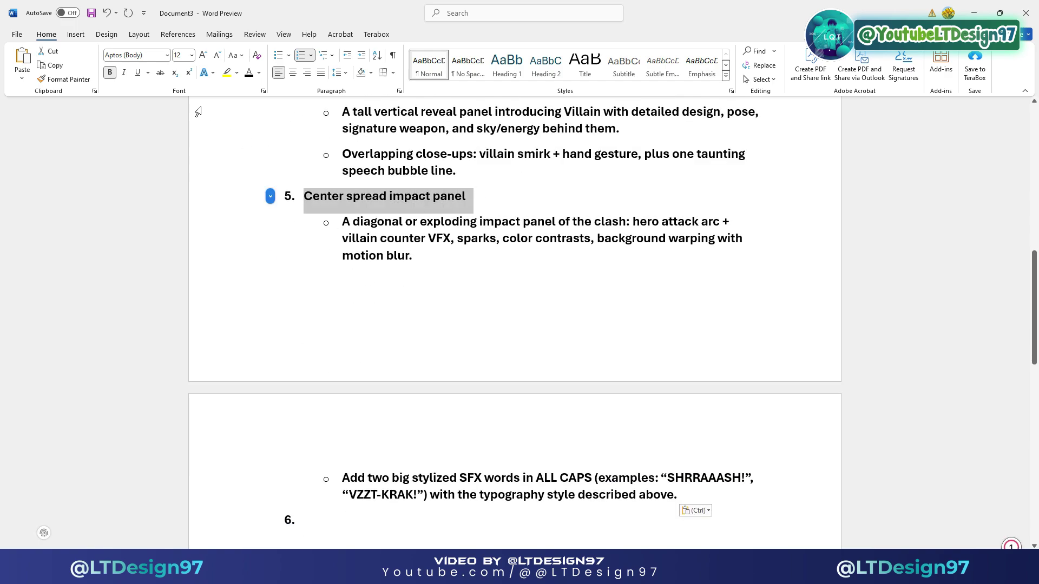
pyautogui.click(260, 72)
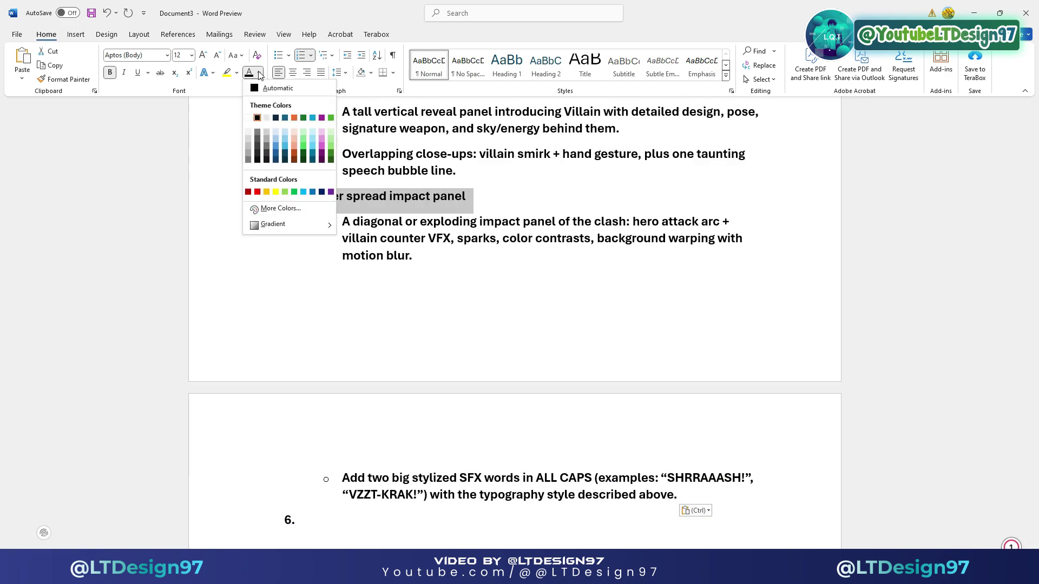
pyautogui.click(294, 192)
pyautogui.scroll(3, 319, 238)
pyautogui.moveTo(365, 236); pyautogui.dragTo(304, 237)
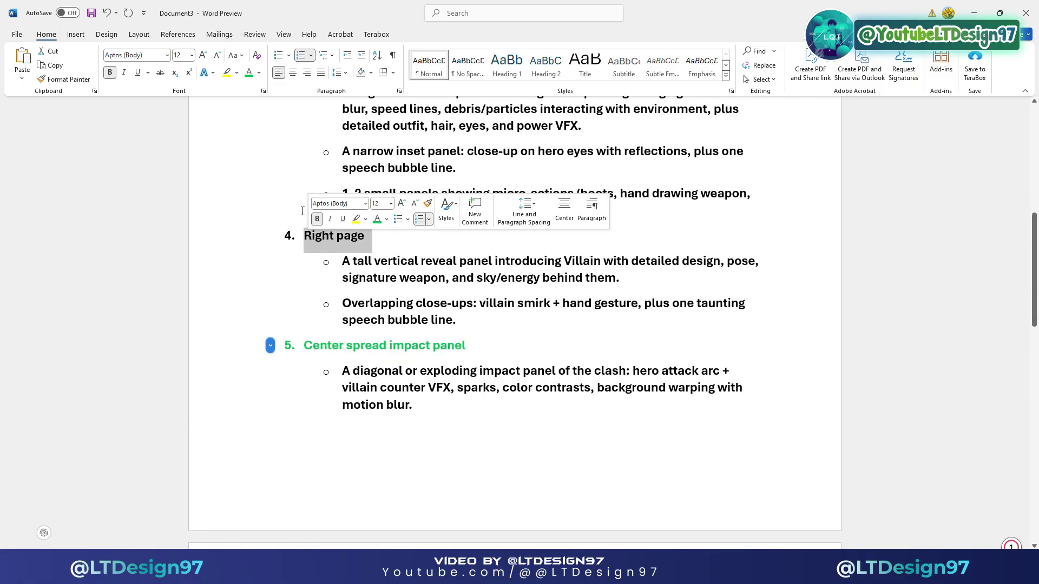
pyautogui.click(249, 72)
pyautogui.scroll(3, 343, 182)
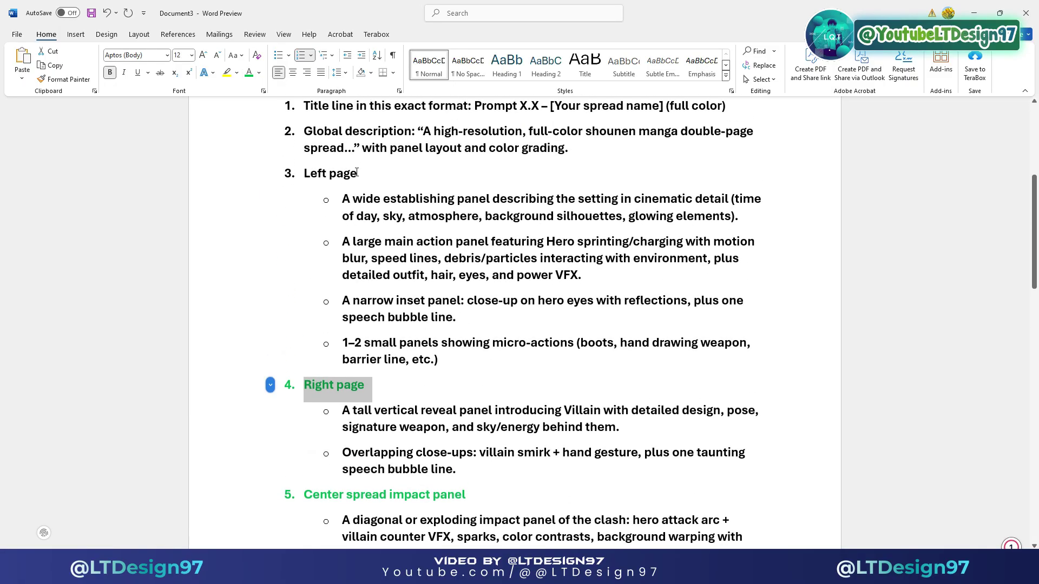
pyautogui.moveTo(363, 173); pyautogui.dragTo(303, 173)
pyautogui.click(249, 73)
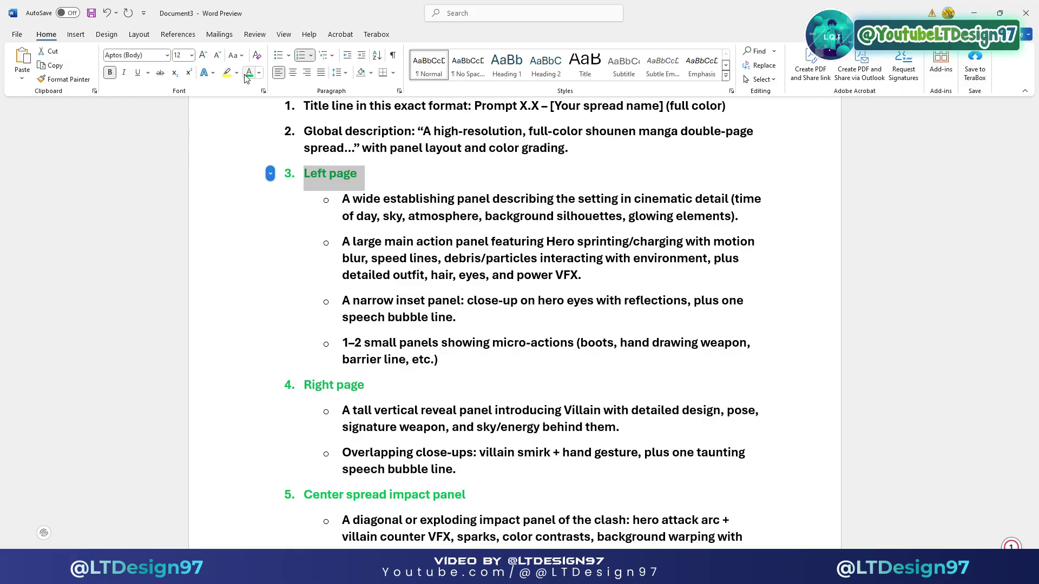
# Color the lead-ins "Global description:" and "Title line in this exact format:" green in items 2 and 1.
pyautogui.scroll(2, 440, 252)
pyautogui.moveTo(416, 246); pyautogui.dragTo(304, 243)
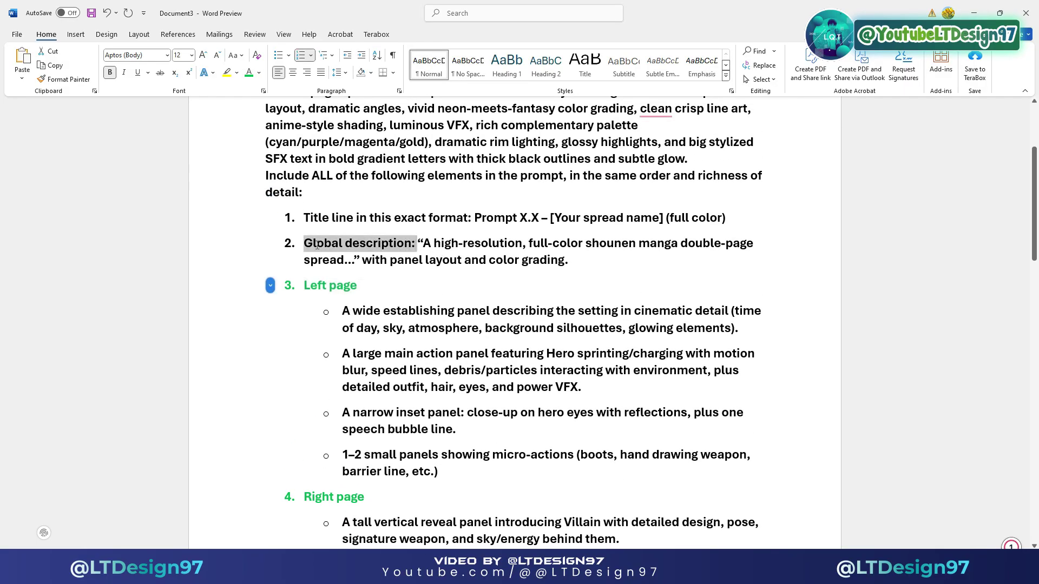
pyautogui.click(249, 73)
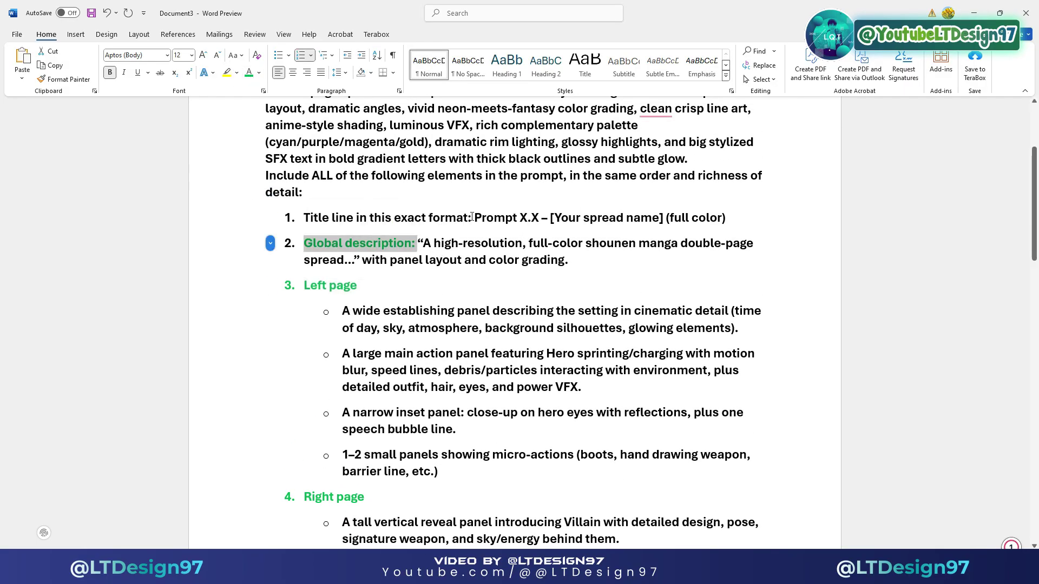
pyautogui.moveTo(472, 216); pyautogui.dragTo(304, 218)
pyautogui.click(249, 72)
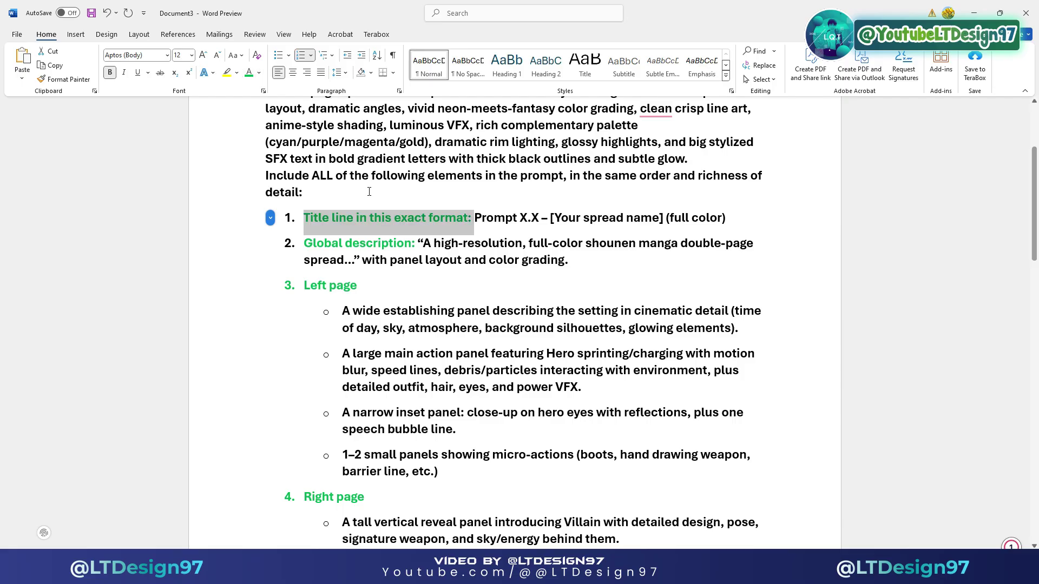
pyautogui.click(370, 191)
# Add numbered item 6, a green "Final panel" heading with a sub-bullet describing the bottom-right panel of the hero landing in a low stance.
pyautogui.scroll(-6, 666, 376)
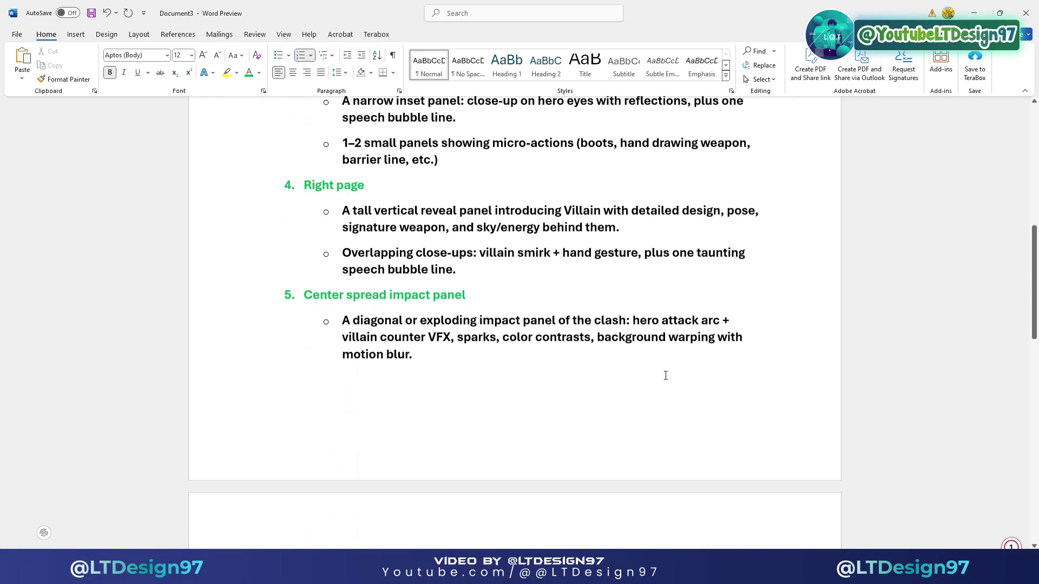
pyautogui.scroll(-5, 666, 376)
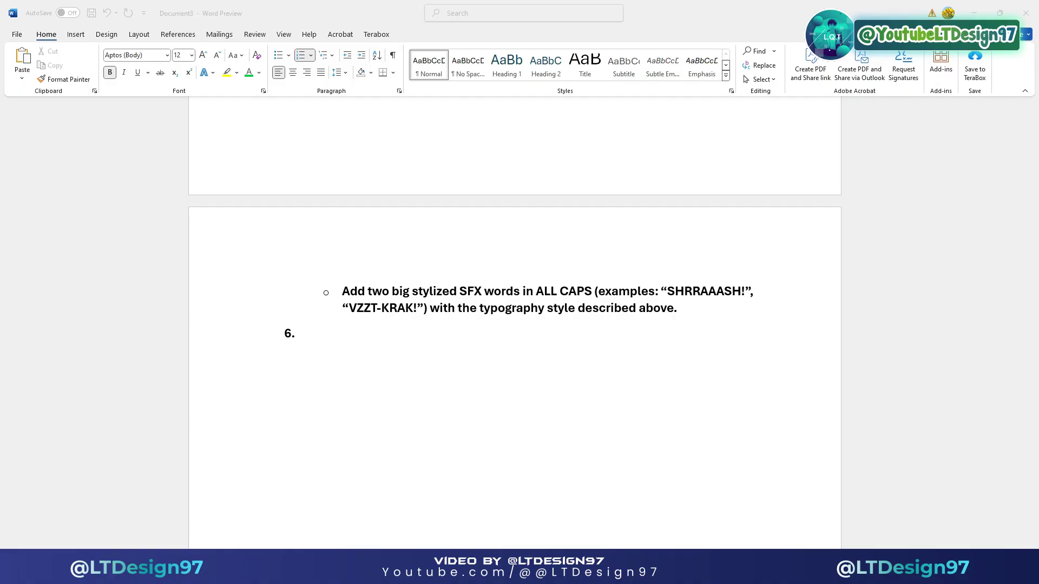
pyautogui.click(378, 332)
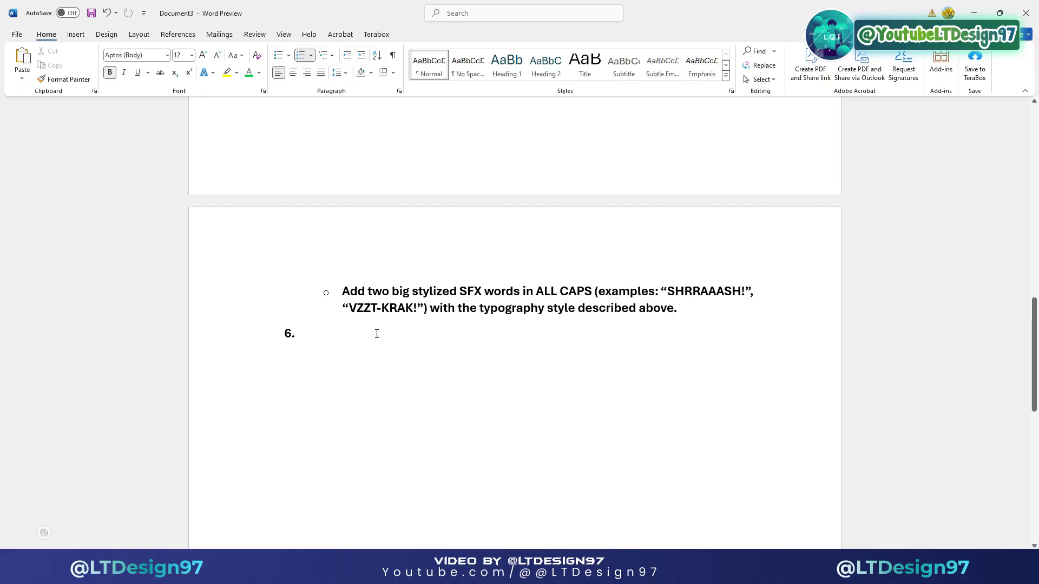
pyautogui.write('Final panel Bottom-right panel: hero landing in a low stance, environment reacting (buckling catwalk, swirling runes), small moving objects reacting (drones, lanterns, dust), and a narrator box line in quotes.')
pyautogui.tripleClick(340, 334)
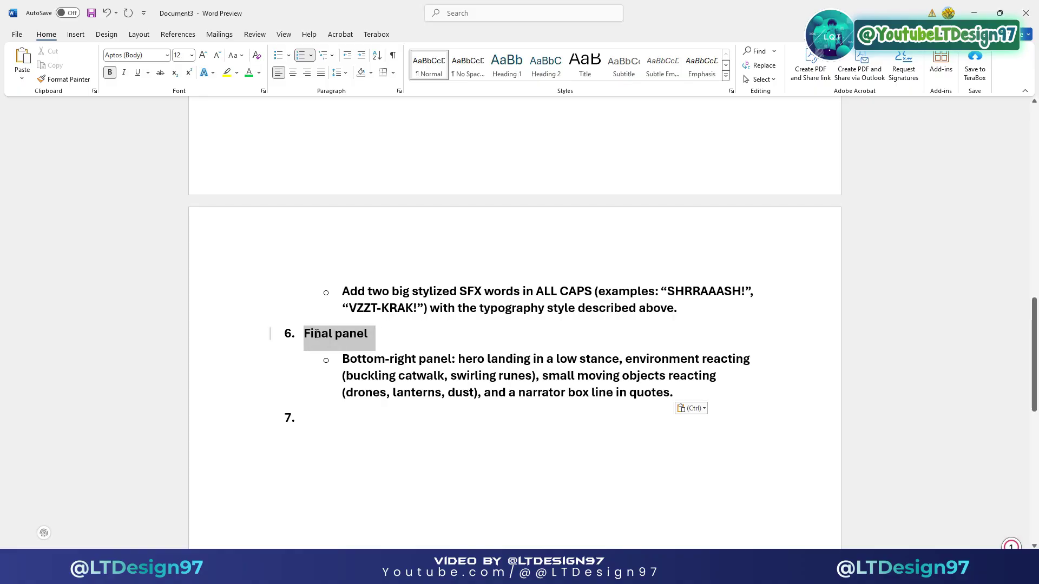
pyautogui.click(251, 74)
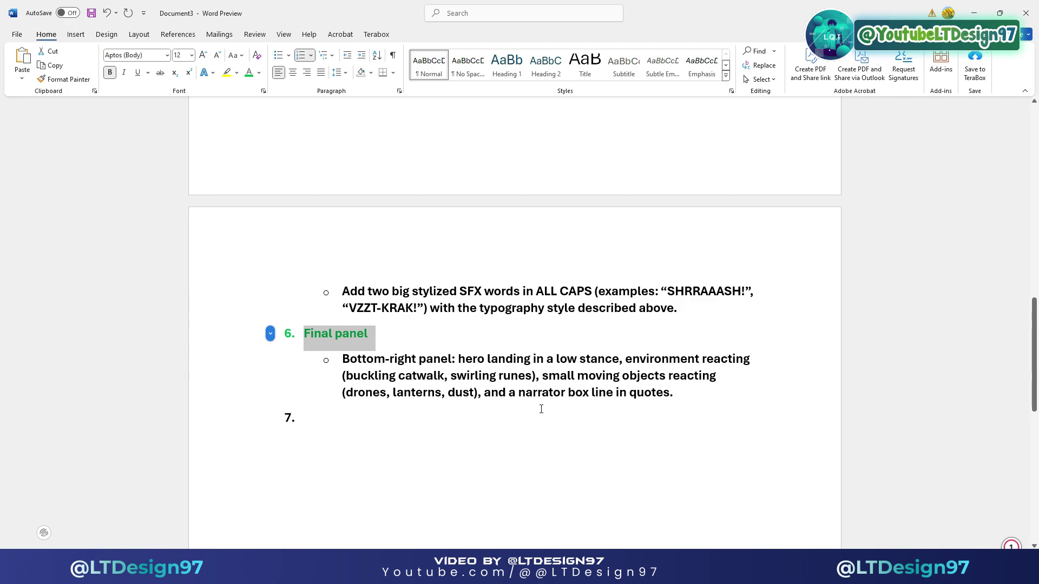
pyautogui.click(541, 406)
# Add item 7 in green: "Do not mention camera specs, aspect ratios, or real brands. Output only the final prompt, no explanations.".
pyautogui.scroll(-2, 541, 410)
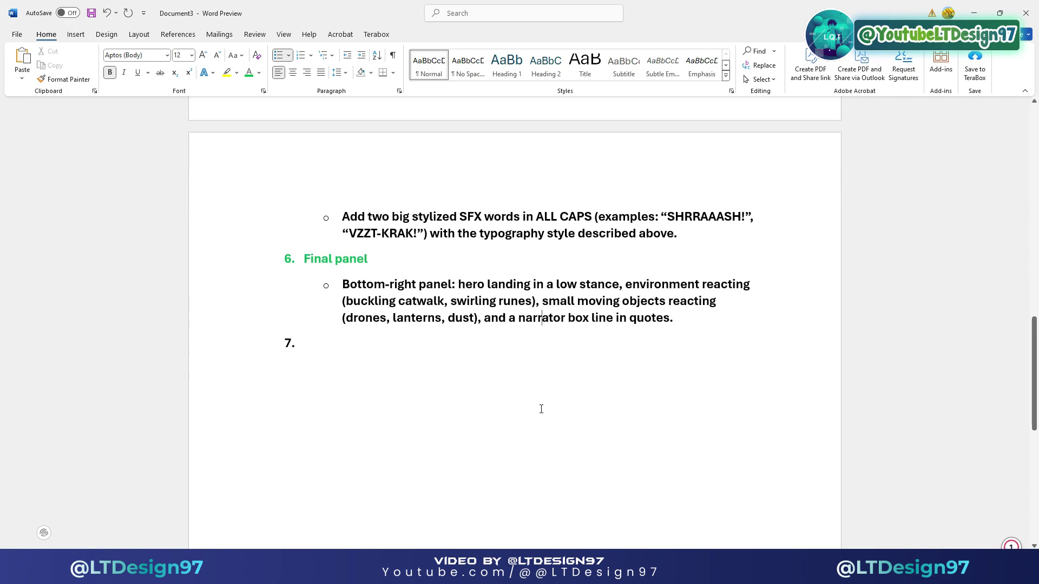
pyautogui.scroll(-1, 522, 409)
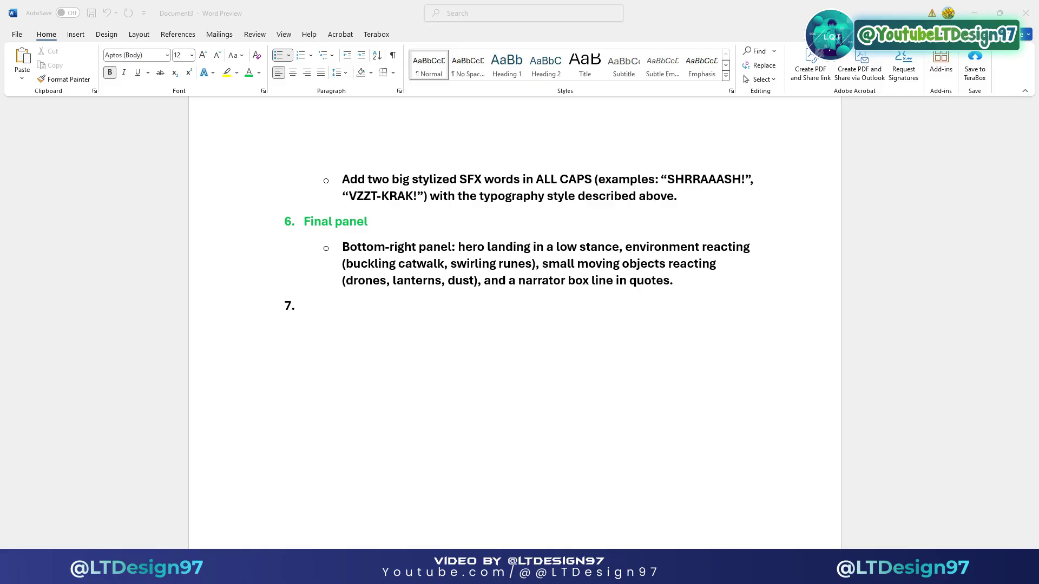
pyautogui.click(424, 318)
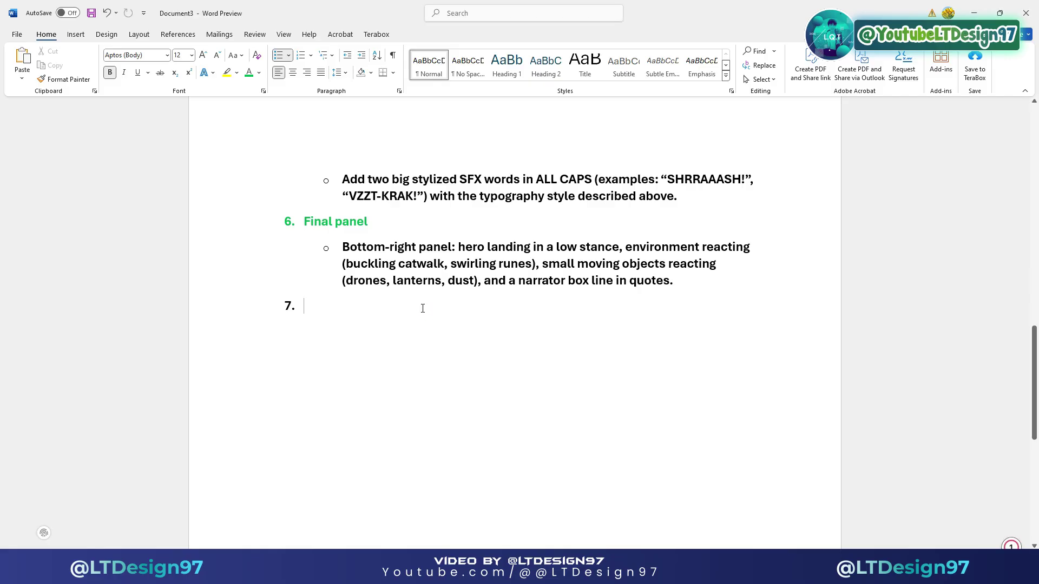
pyautogui.write('Do not mention camera specs, aspect ratios, or real brands. Output only the final prompt, no explanations.')
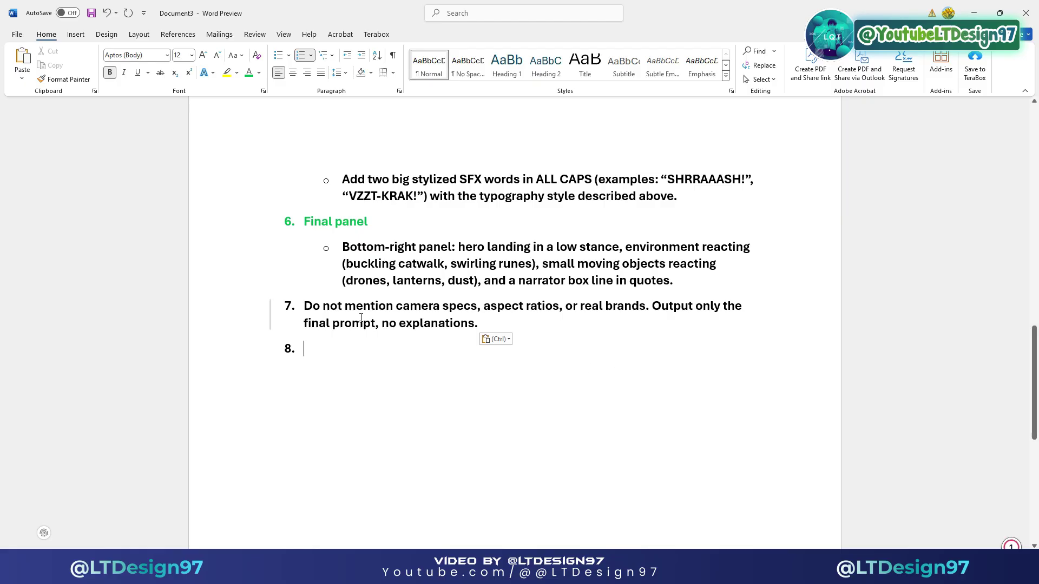
pyautogui.moveTo(307, 308); pyautogui.dragTo(484, 327)
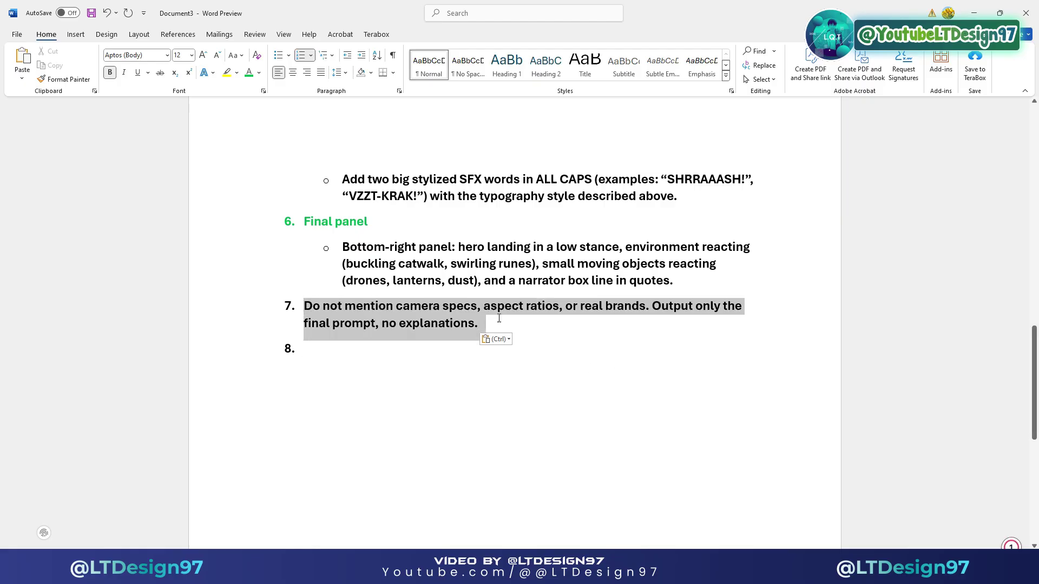
pyautogui.click(249, 72)
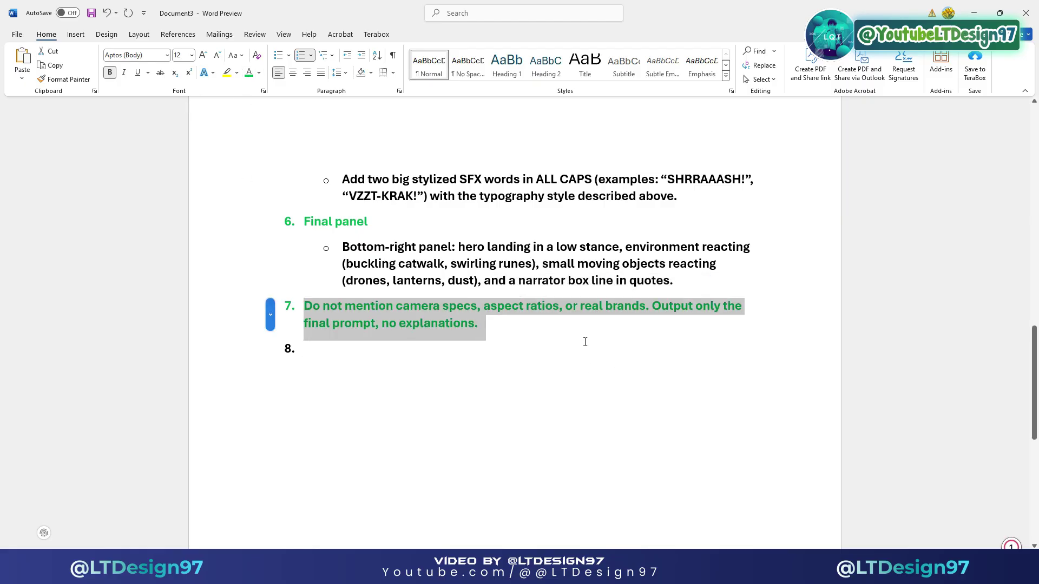
# Below item 7, add "Now generate the prompt using the following inputs:" and remove its list number.
pyautogui.click(303, 349)
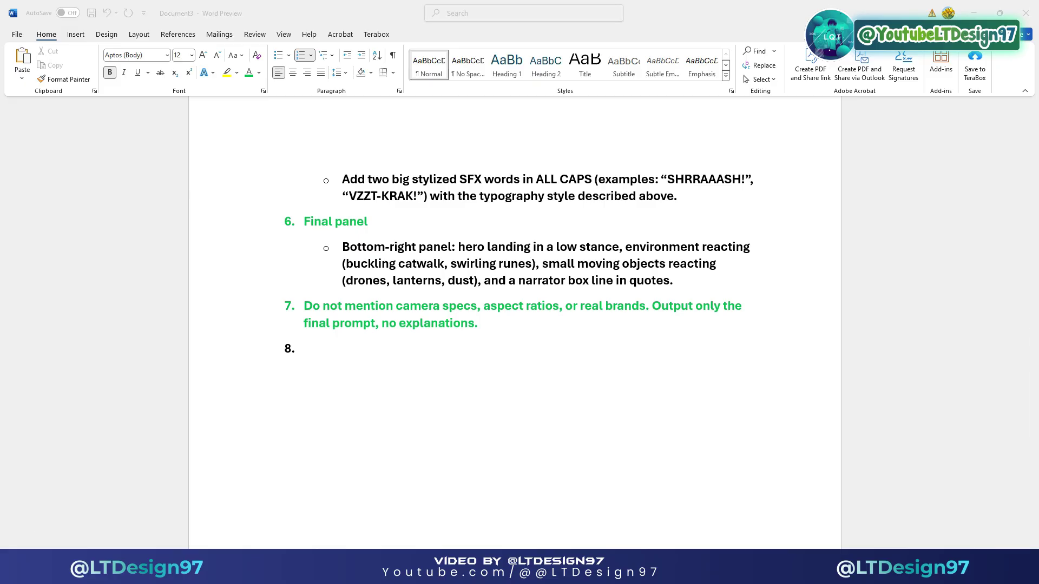
pyautogui.click(313, 362)
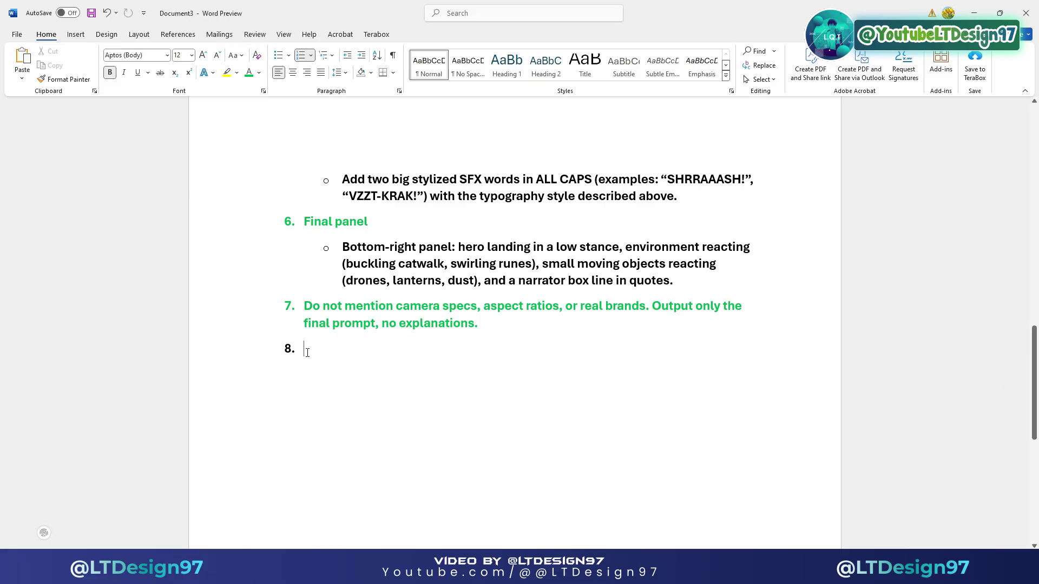
pyautogui.write('Now generate the prompt using the following inputs:')
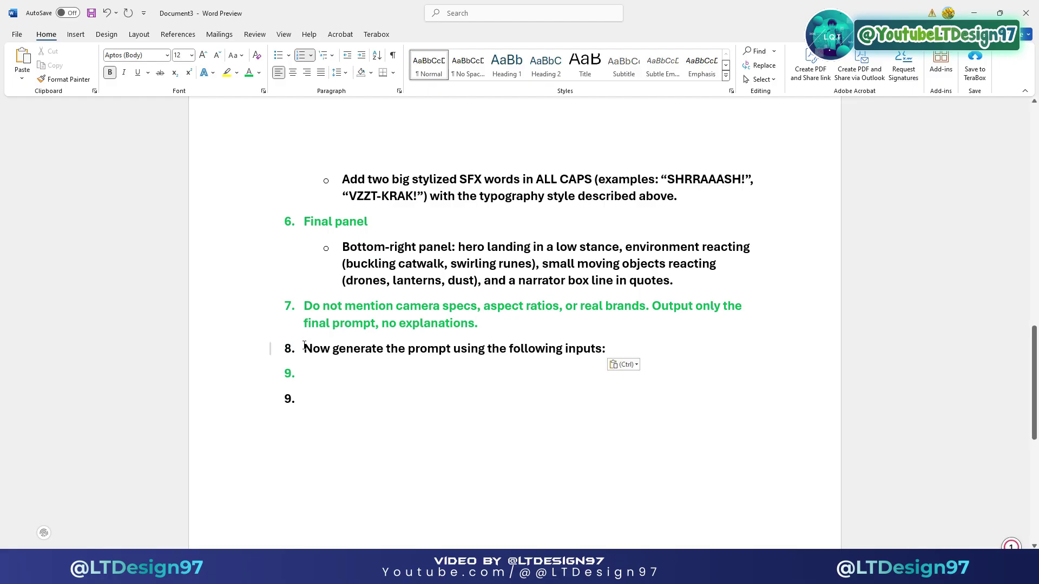
pyautogui.click(304, 349)
pyautogui.press('BackSpace')
pyautogui.press('BackSpace')
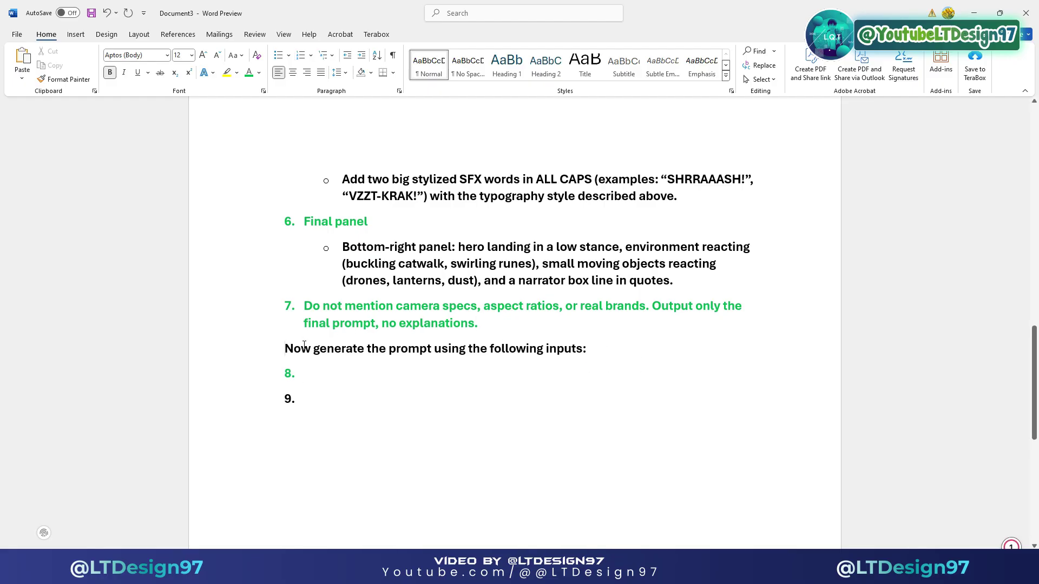
# Remove the empty numbered items under the "Now generate the prompt" line and place the cursor in the blank paragraph below it.
pyautogui.click(308, 375)
pyautogui.press('Delete')
pyautogui.press('BackSpace')
pyautogui.click(609, 349)
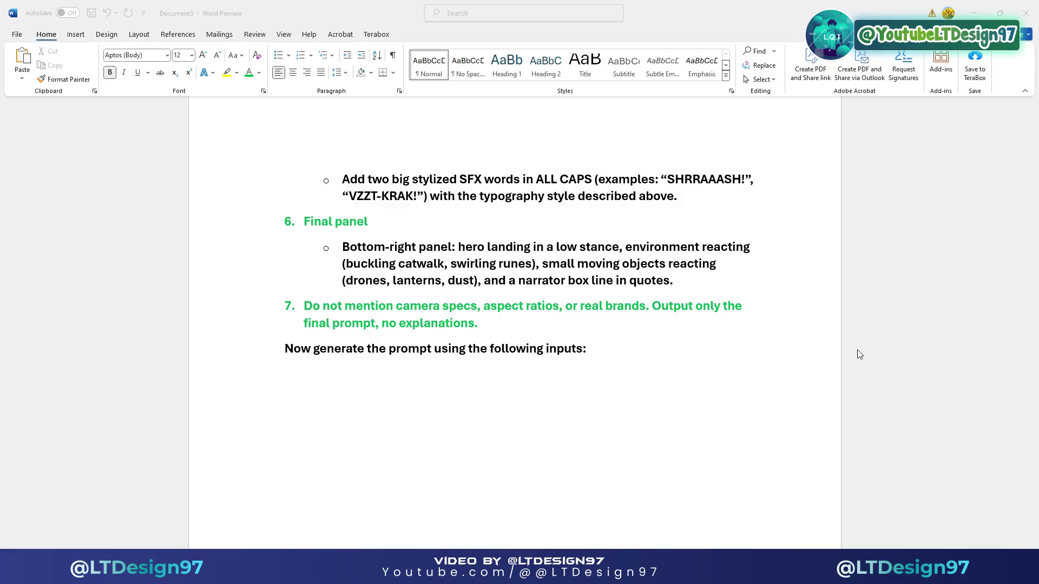
pyautogui.click(324, 384)
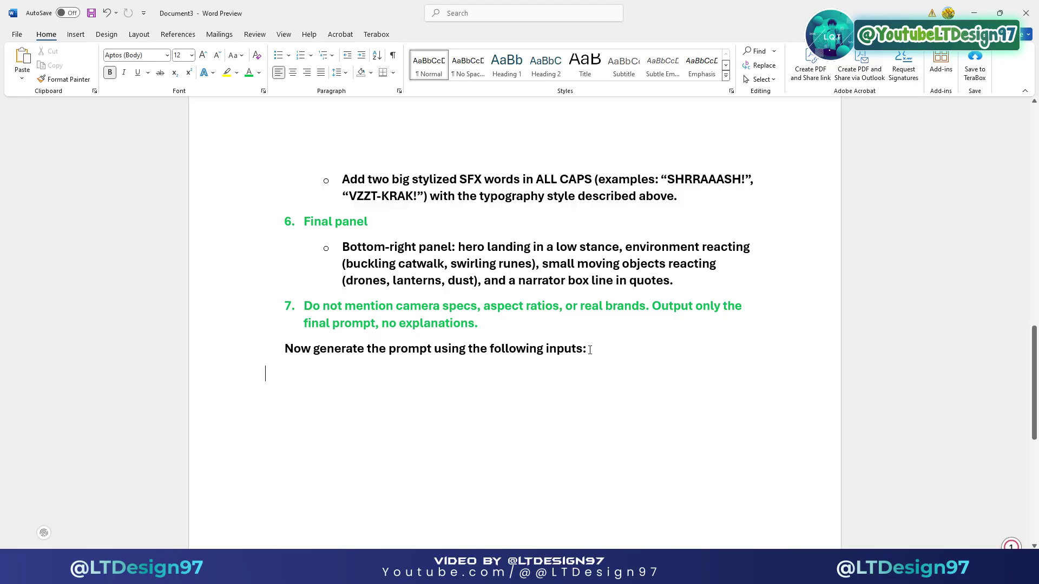
# Below "Now generate the prompt using the following inputs:", add a bulleted placeholder list running from PROMPT INDEX, SPREAD NAME and SETTING through NARRATOR BOX.
pyautogui.write('PROMPT INDEX: [e.g., 2.1] SPREAD NAME: [short exciting name] SETTING: [location + vibe, e.g., "floating skyship dock above glowing cloud sea"] HERO: [age, hair, eyes, outfit, weapon, power type] VILLAIN: [look, outfit, weapon, power type] COLOR ACCENTS: [choose 4–6 colors, must include cyan/purple/magenta/gold] HERO SPEECH BUBBLE: "[1 short line]" VILLAIN TAUNT BUBBLE: "[1 short line]" SFX WORD 1: "[ALL CAPS]" SFX WORD 2: "[ALL CAPS]" NARRATOR BOX: "[1 dramatic line]"')
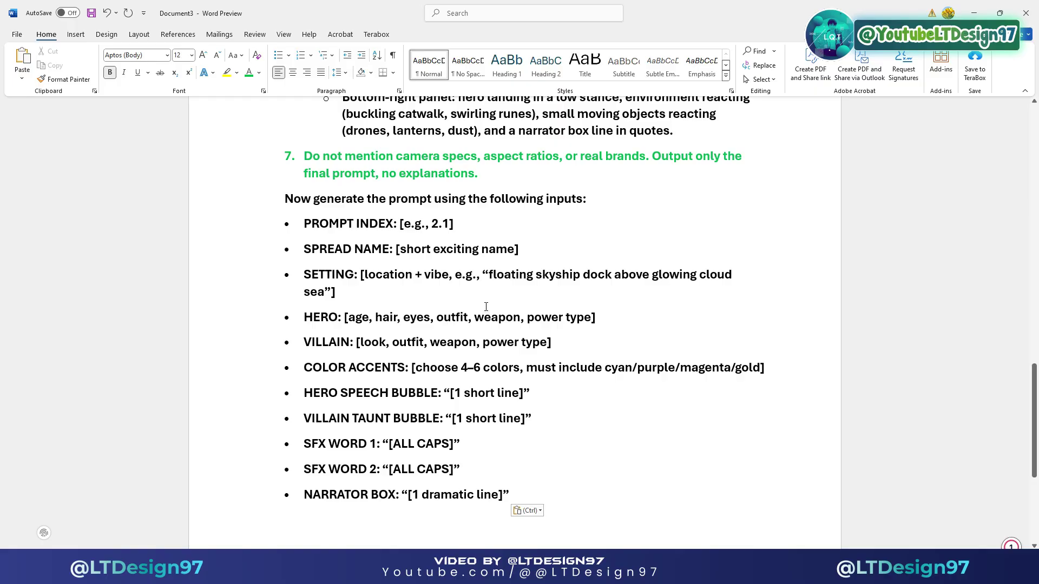
# Copy the whole template text from "Act as a professional shounen manga art director" through the NARRATOR BOX bullet, leaving out the title.
pyautogui.scroll(7, 489, 309)
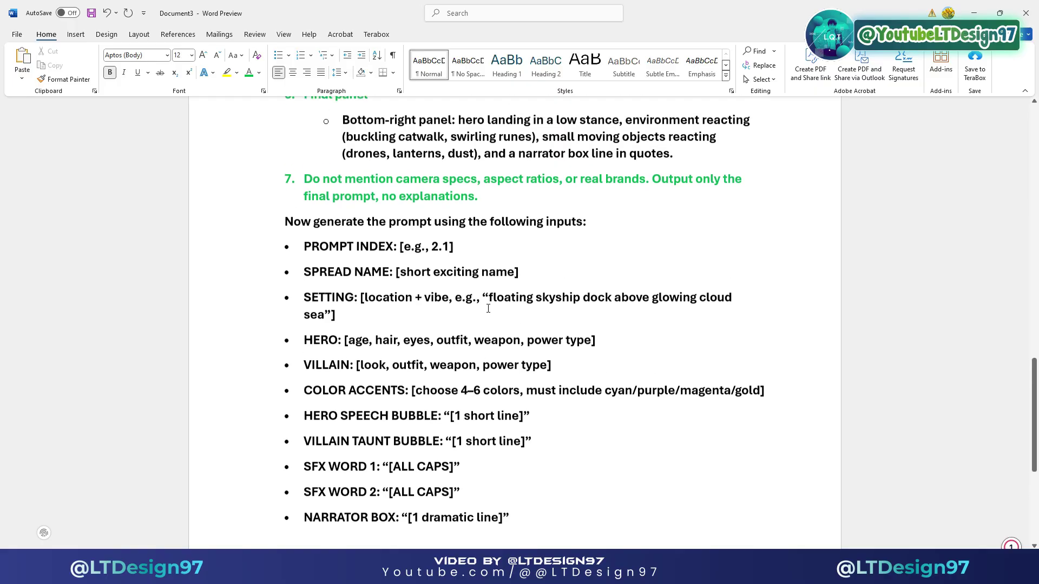
pyautogui.scroll(14, 488, 309)
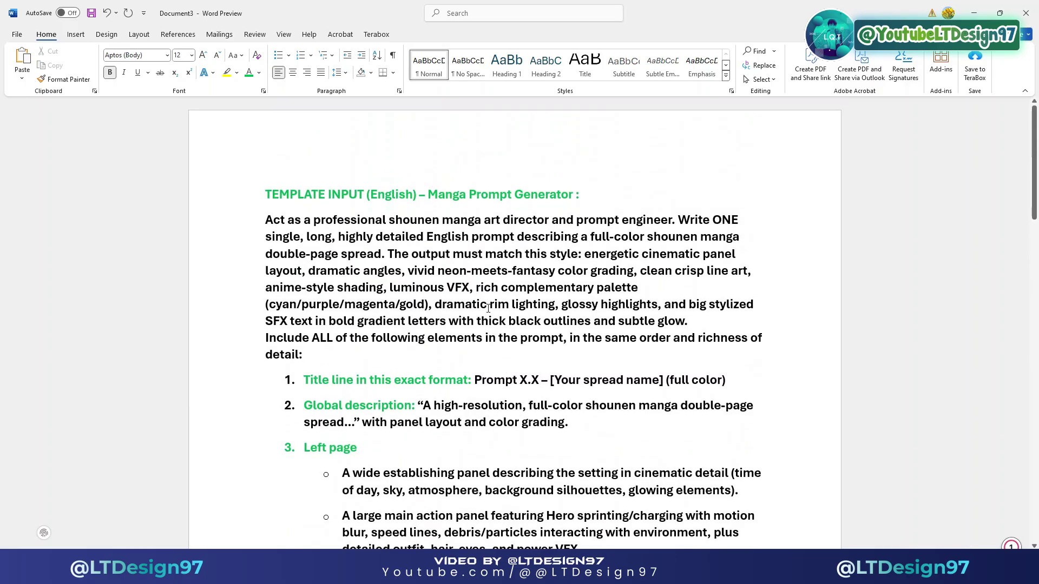
pyautogui.scroll(-2, 488, 309)
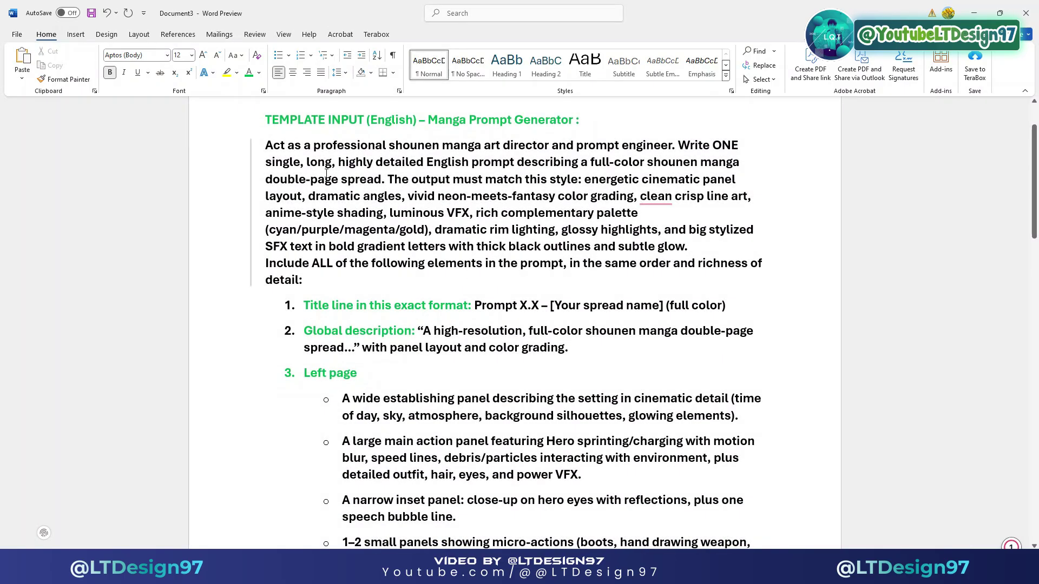
pyautogui.moveTo(267, 142); pyautogui.dragTo(531, 363)
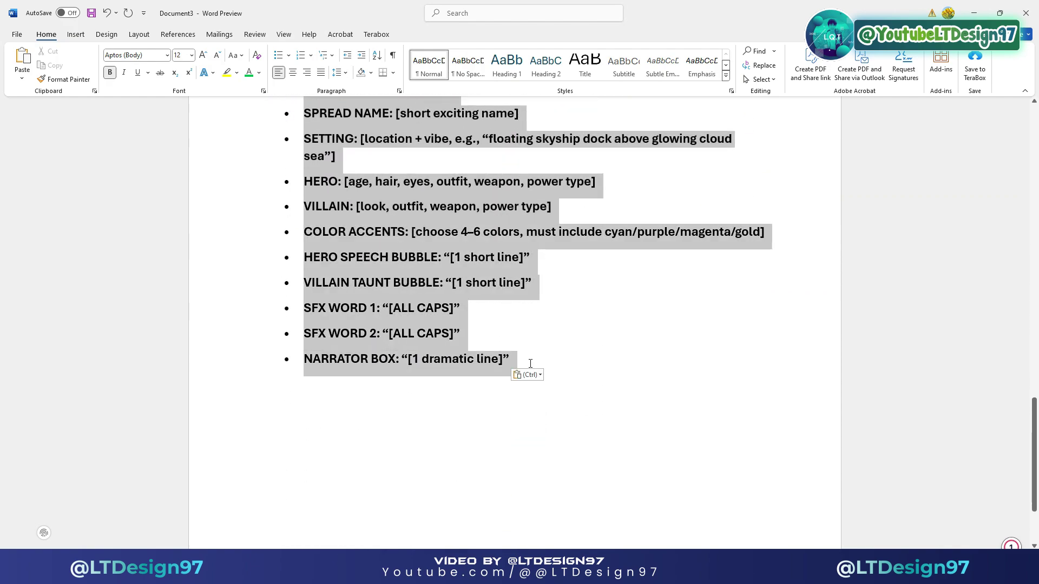
pyautogui.rightClick(388, 209)
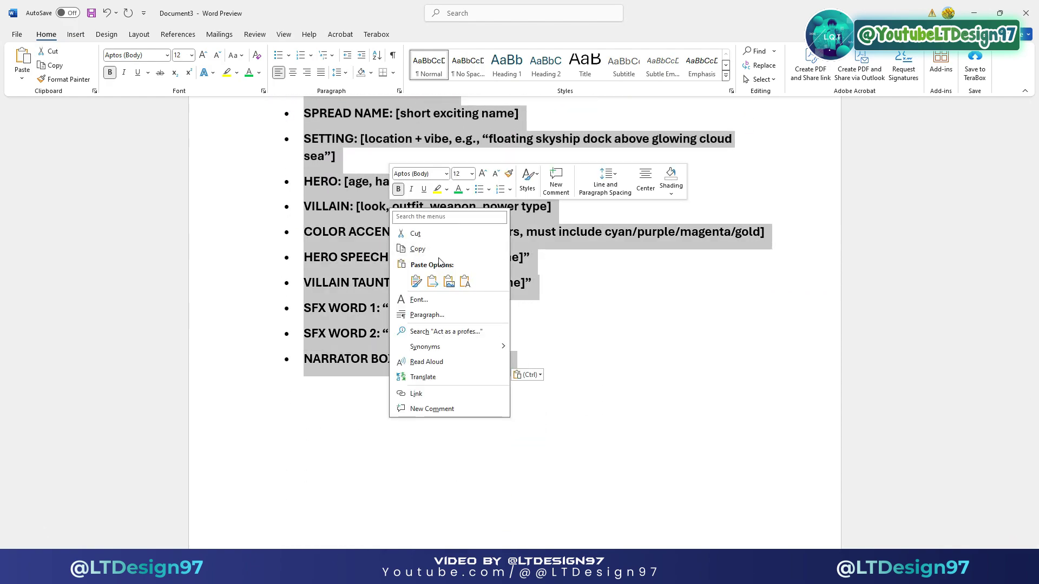
pyautogui.click(417, 248)
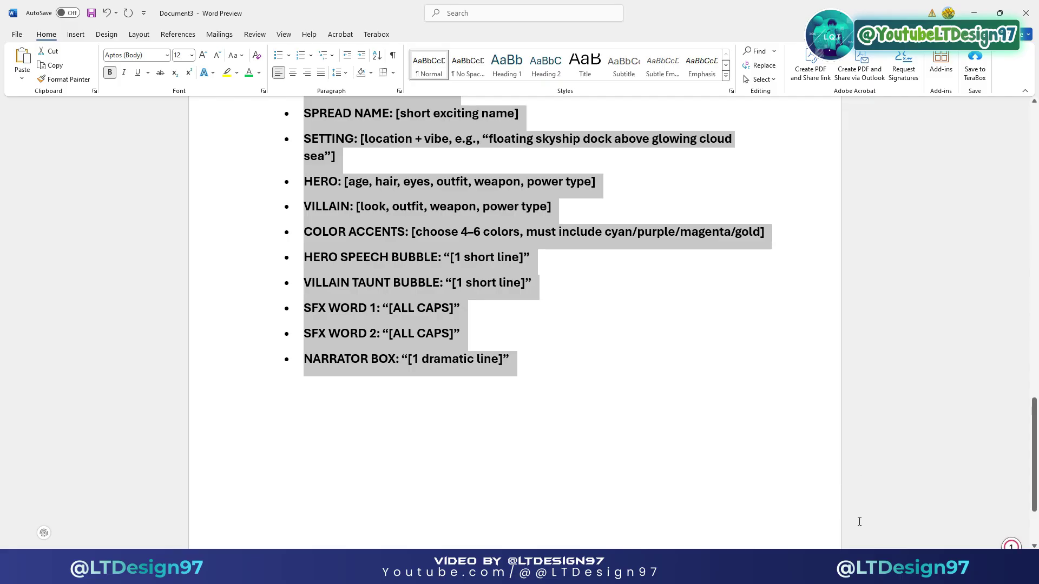
# Switch to ChatGPT, paste the copied manga template into a new chat and submit it.
pyautogui.click(864, 568)
pyautogui.click(942, 508)
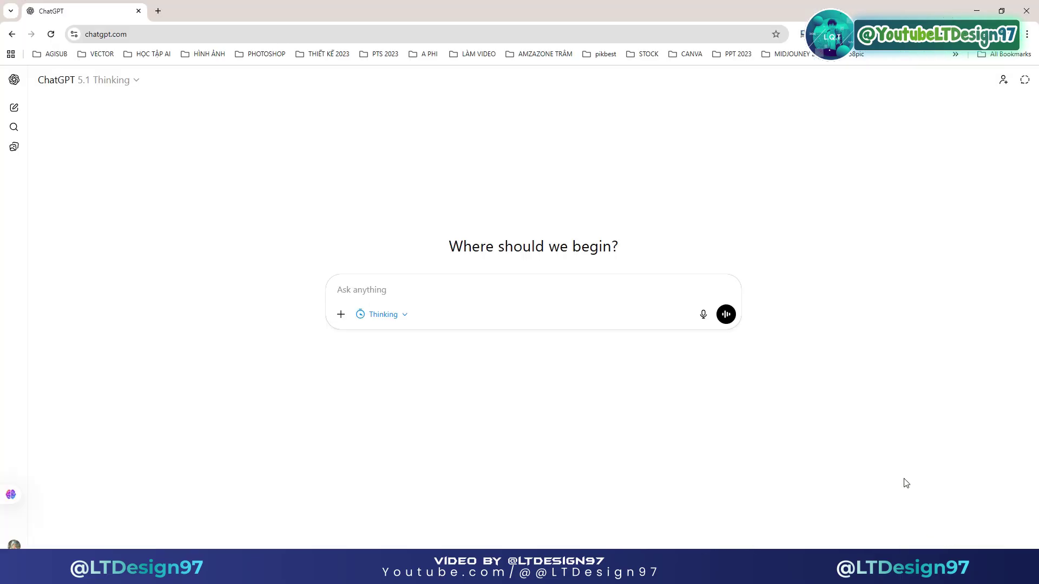
pyautogui.moveTo(128, 35); pyautogui.dragTo(93, 35)
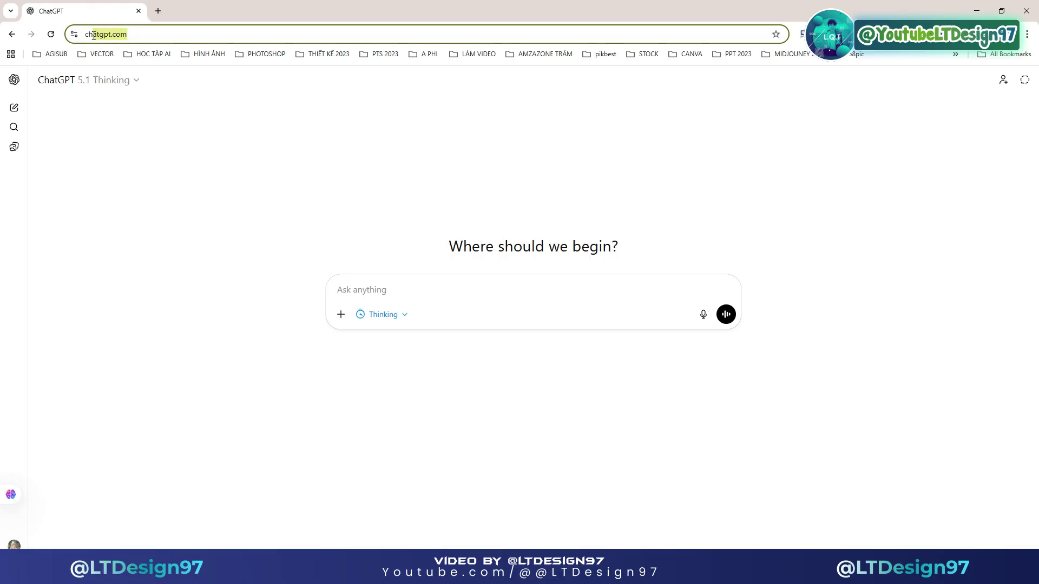
pyautogui.click(391, 215)
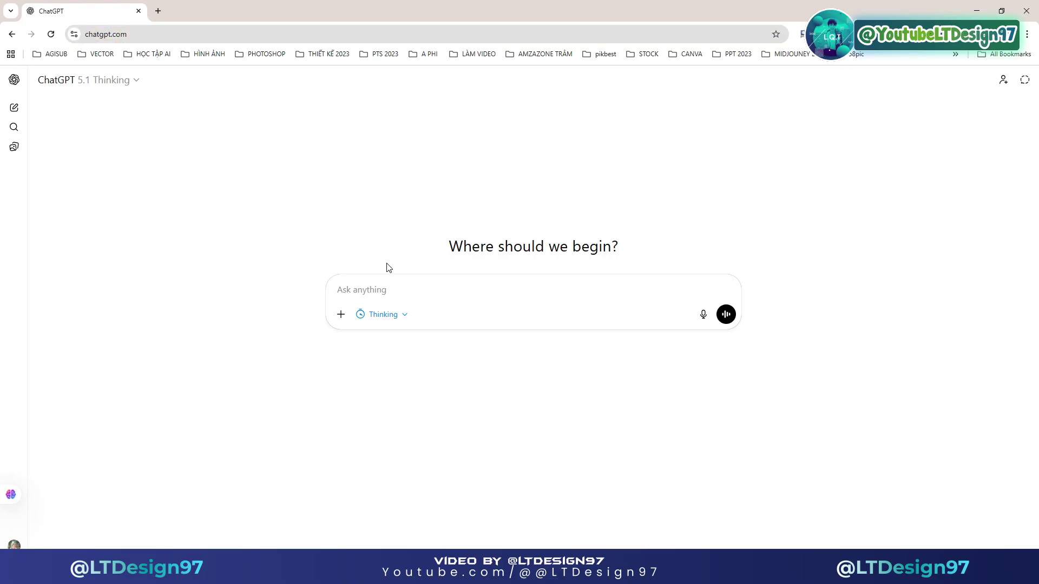
pyautogui.rightClick(375, 292)
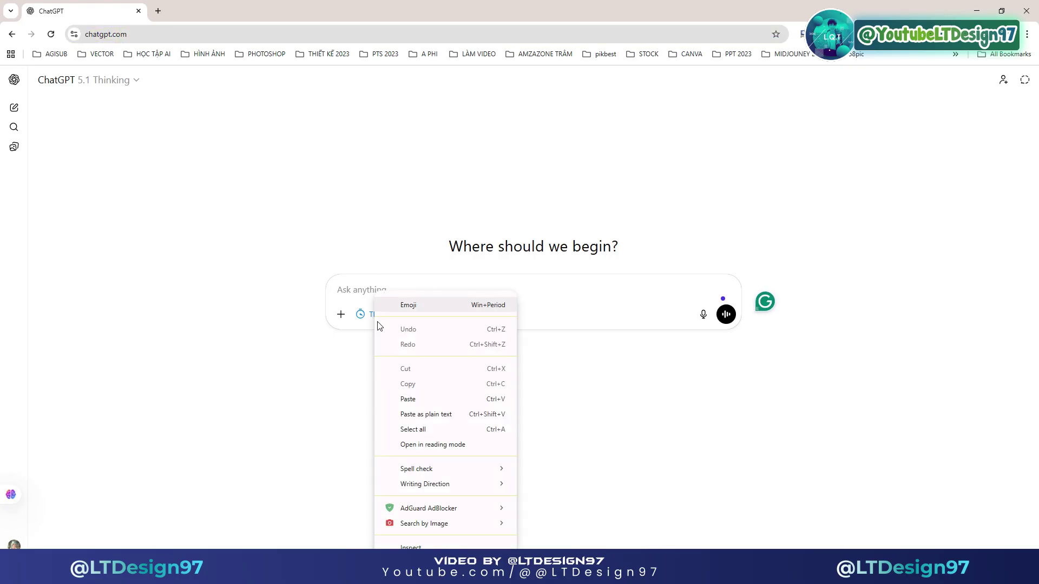
pyautogui.click(414, 399)
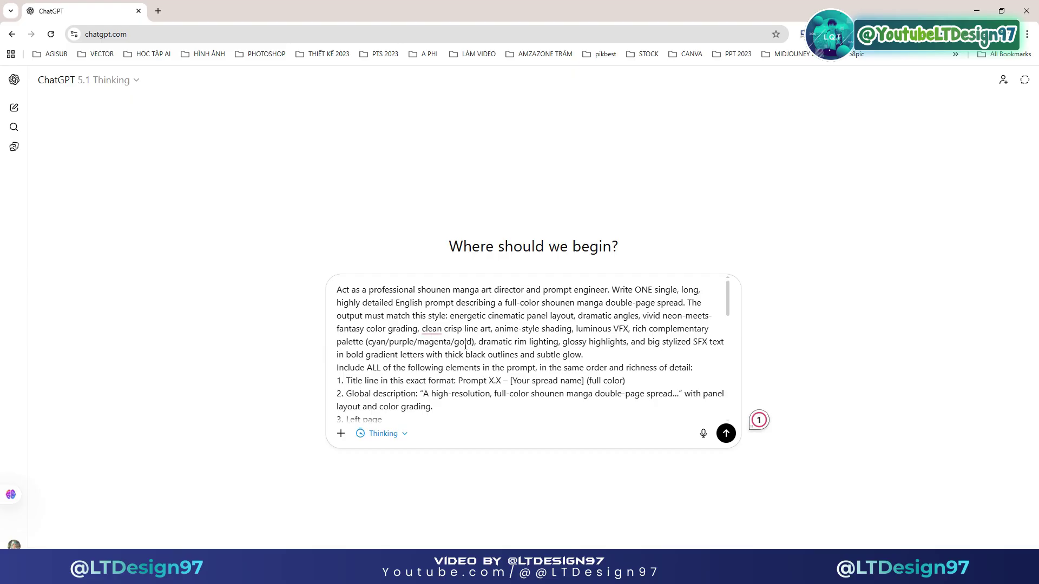
pyautogui.scroll(-5, 466, 345)
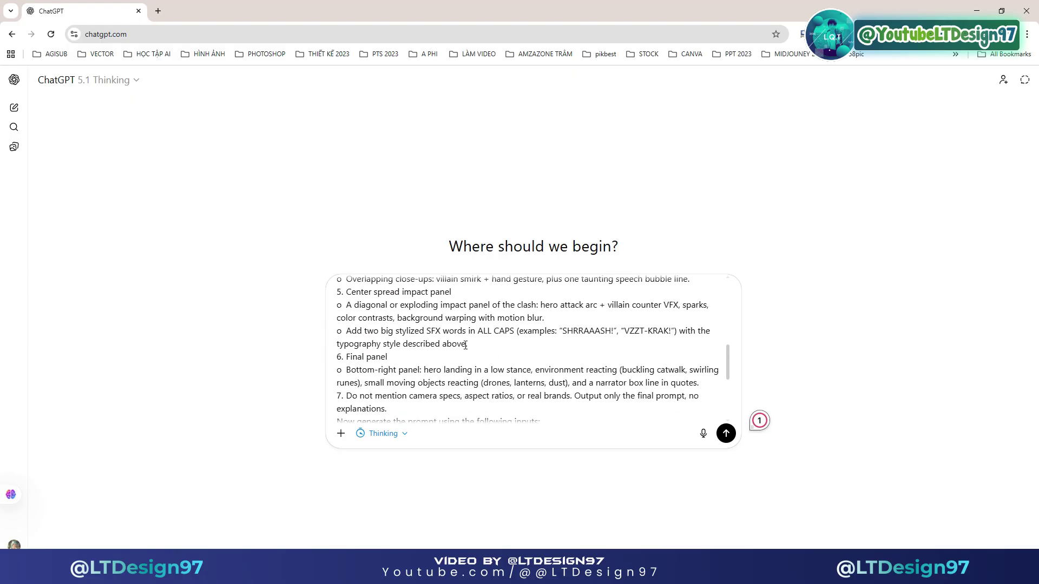
pyautogui.scroll(-3, 465, 346)
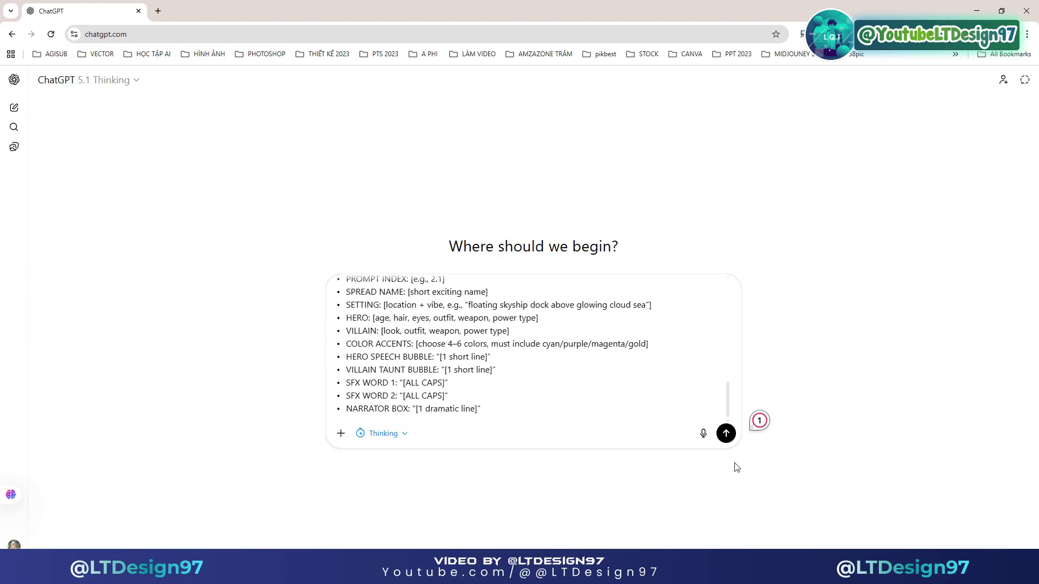
pyautogui.click(727, 435)
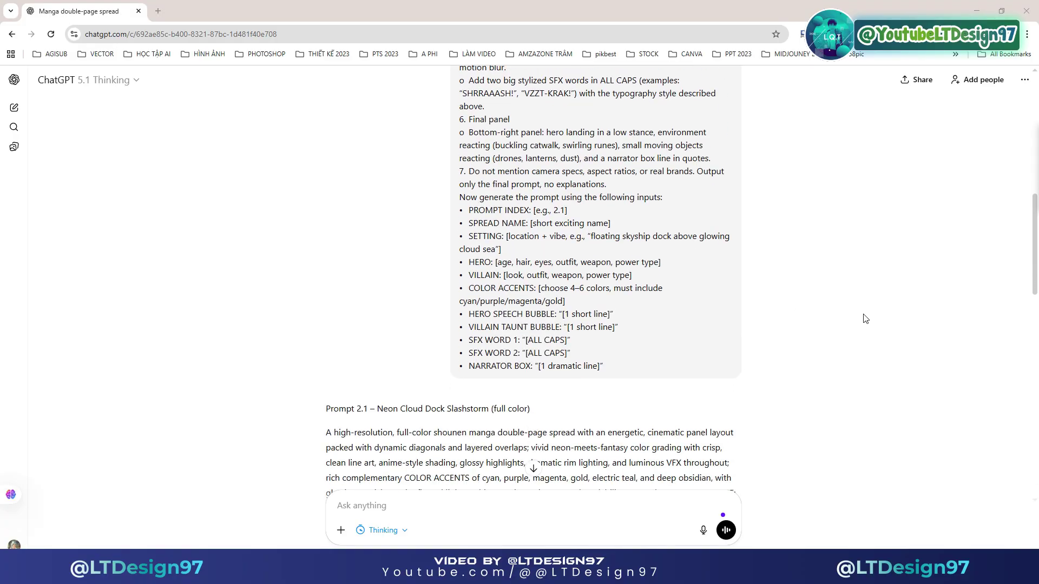
# Copy the generated prompt body below the "Prompt 2.1 – Neon Cloud Dock Slashstorm (full color)" title, through the closing narrator line.
pyautogui.scroll(3, 864, 318)
pyautogui.scroll(-12, 865, 319)
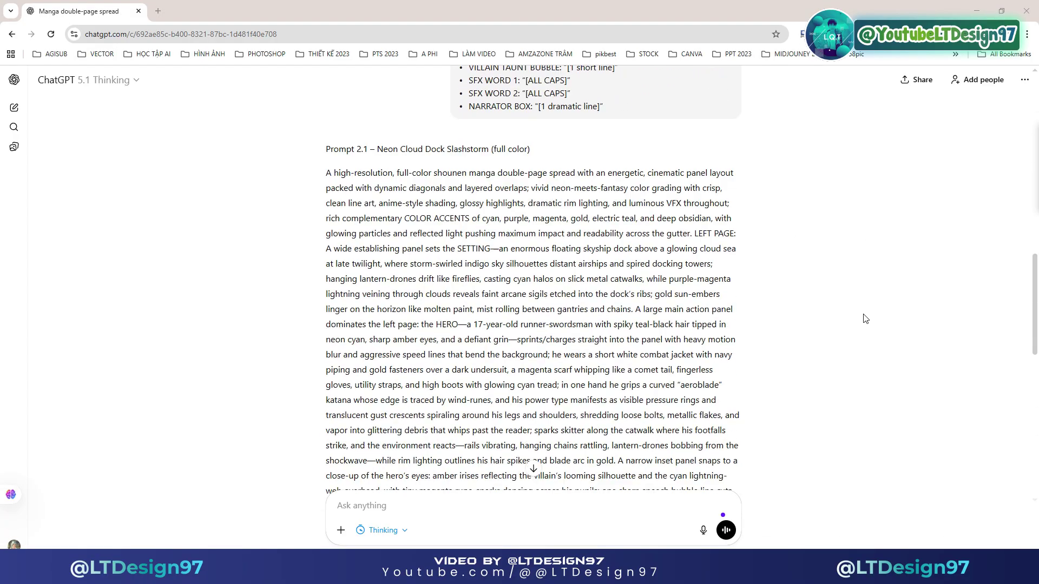
pyautogui.scroll(-7, 865, 318)
pyautogui.scroll(13, 863, 318)
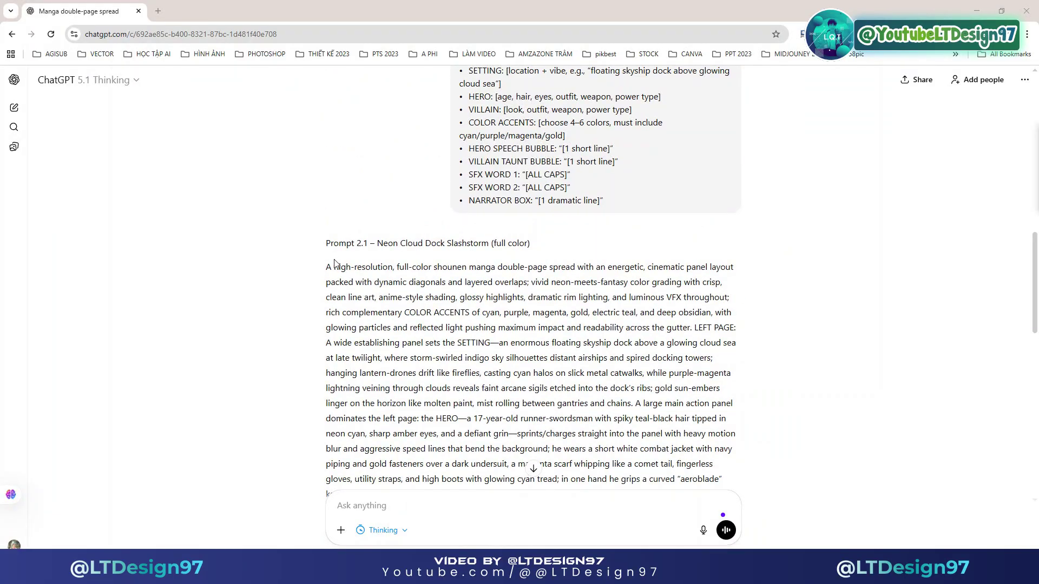
pyautogui.moveTo(378, 244); pyautogui.dragTo(529, 244)
pyautogui.click(327, 268)
pyautogui.moveTo(328, 266); pyautogui.dragTo(699, 390)
pyautogui.scroll(2, 564, 291)
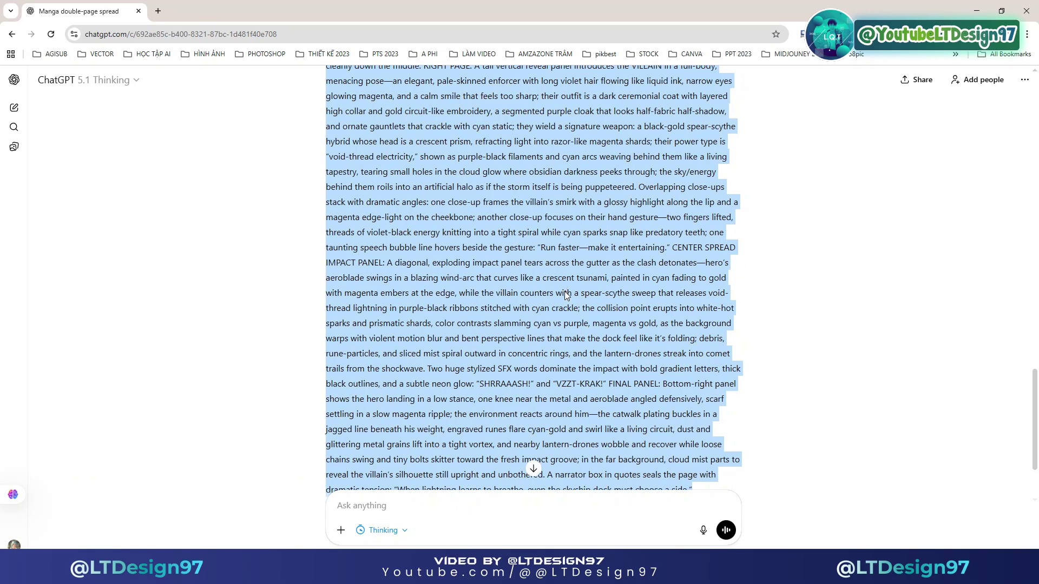
pyautogui.rightClick(564, 291)
pyautogui.click(597, 307)
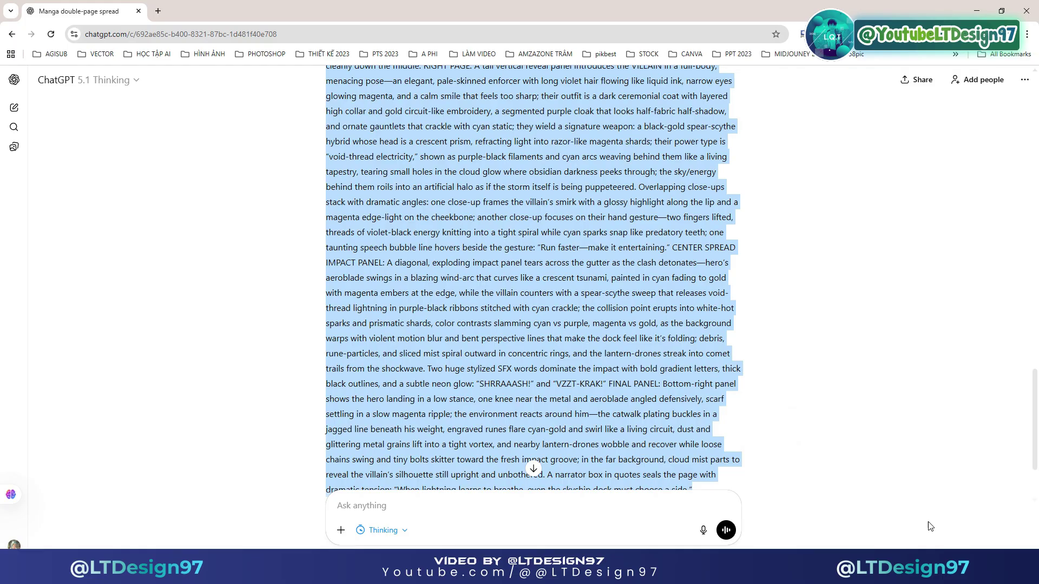
# Switch to Enhancor and open the Image Editing tool from the AI Image tools.
pyautogui.hotkey('alt', 'Tab')
pyautogui.scroll(-2, 903, 411)
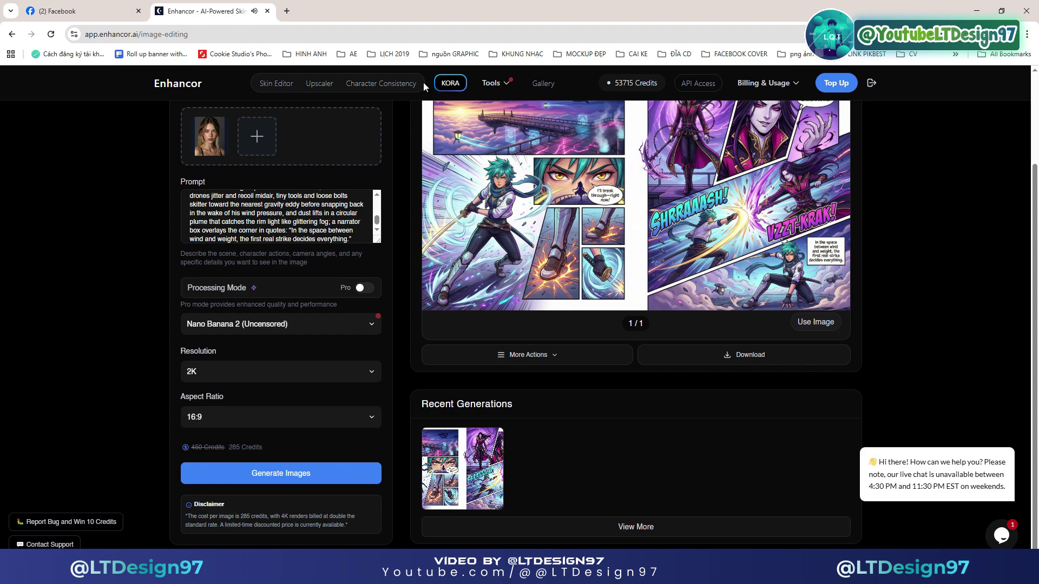
pyautogui.click(488, 86)
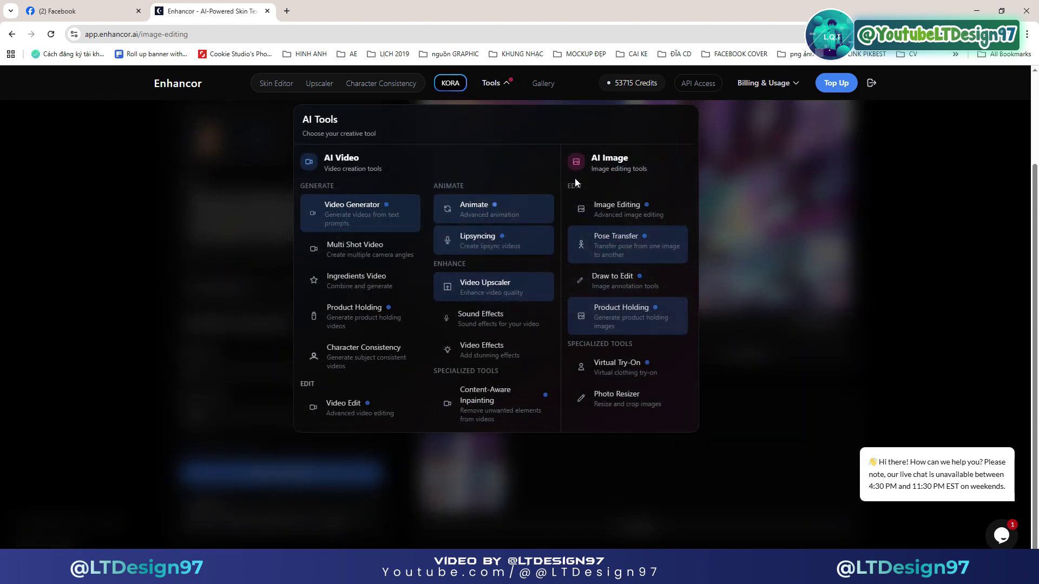
pyautogui.click(617, 210)
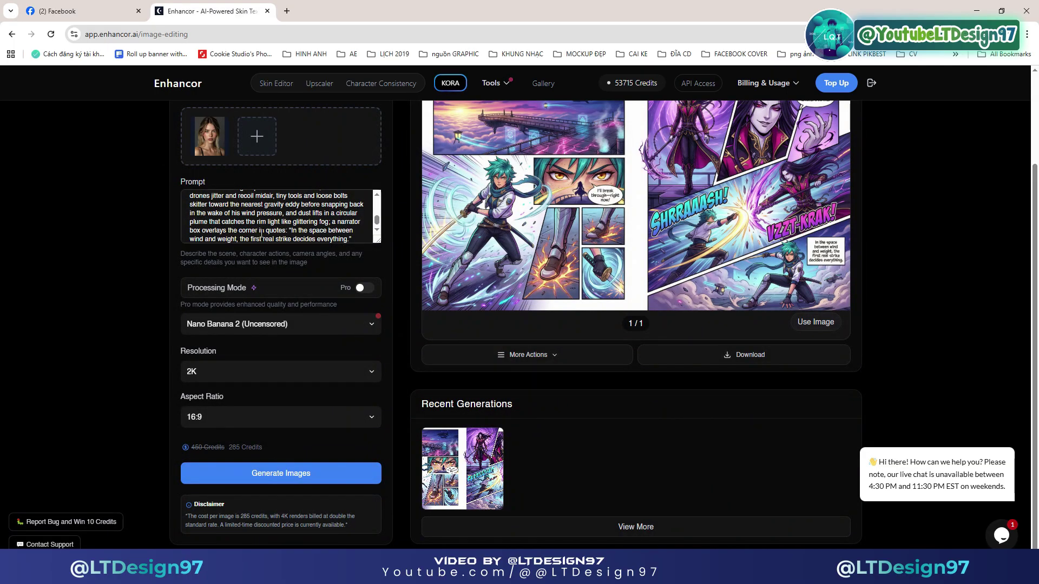
pyautogui.scroll(5, 261, 234)
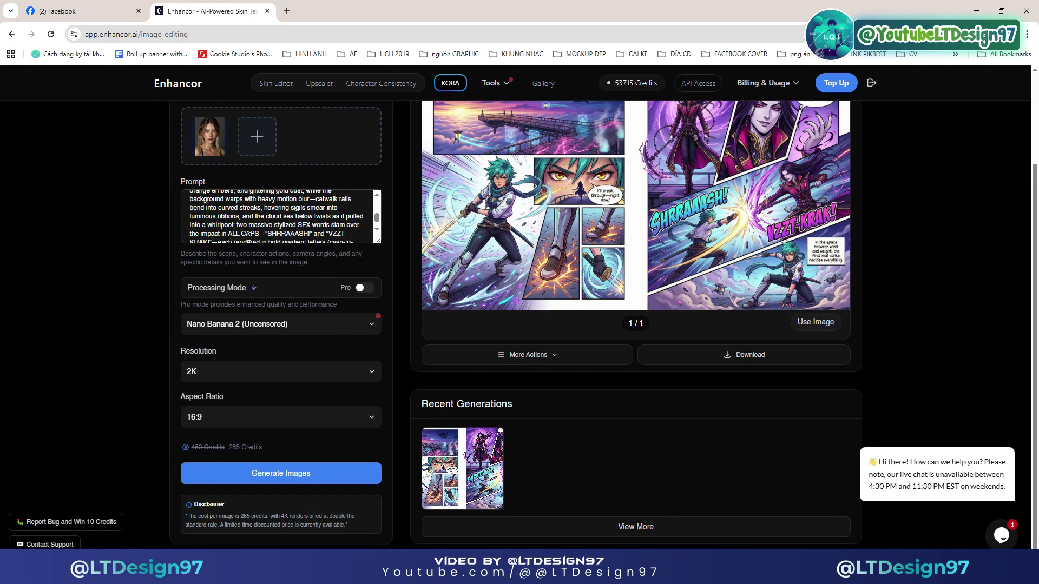
pyautogui.scroll(3, 248, 237)
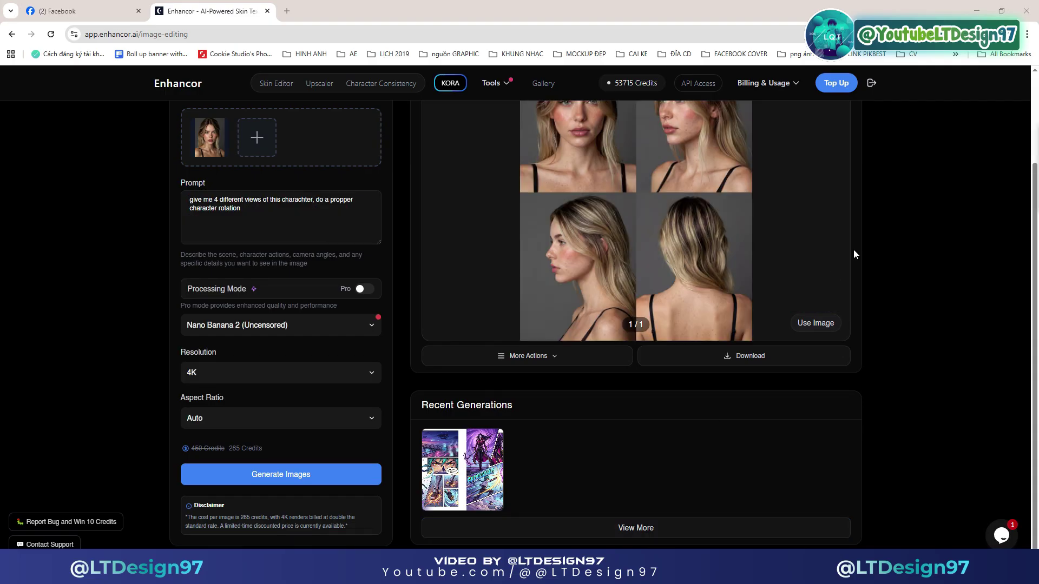
pyautogui.scroll(1, 864, 241)
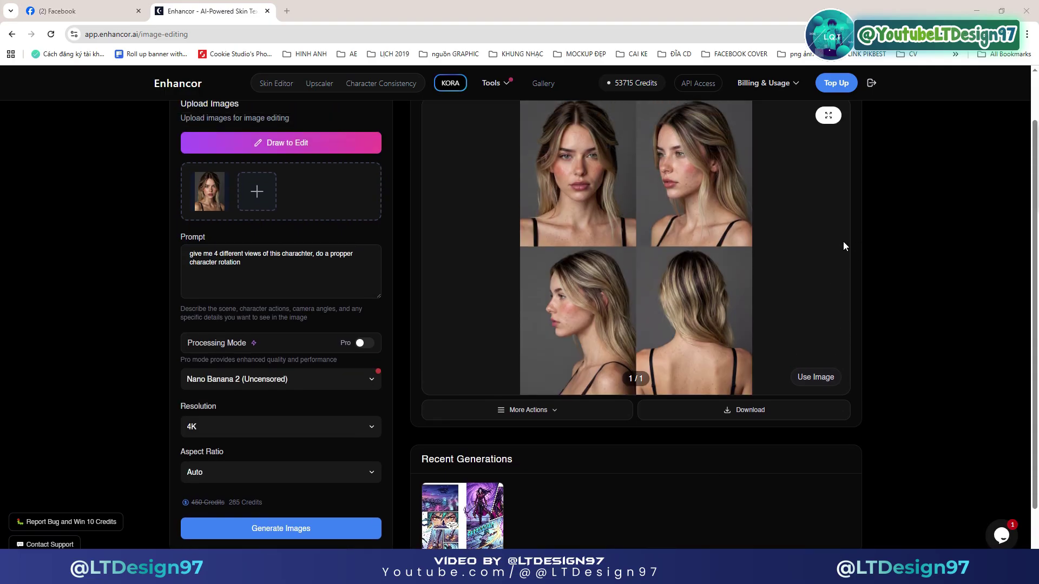
pyautogui.scroll(1, 359, 241)
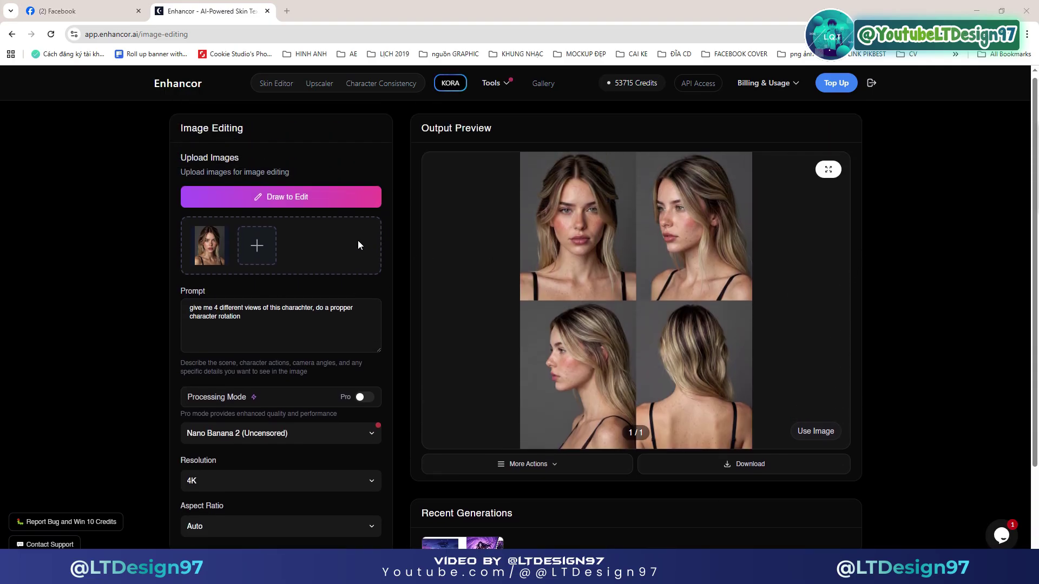
# Configure the image generation with the Nano Banana 2 (Uncensored) model, 2K resolution and 16:9 aspect ratio.
pyautogui.scroll(-2, 352, 247)
pyautogui.click(244, 326)
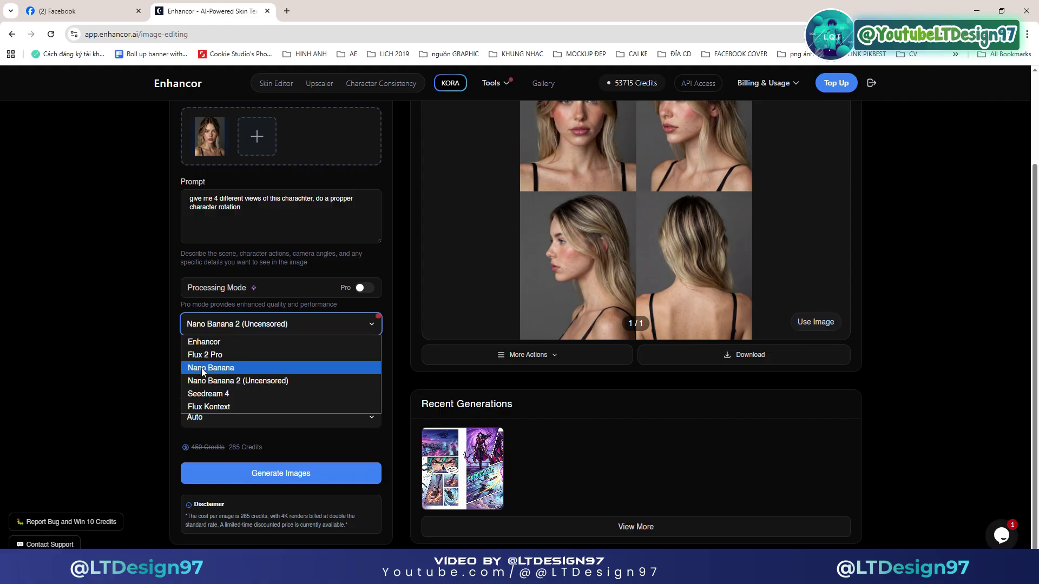
pyautogui.click(235, 382)
pyautogui.click(216, 377)
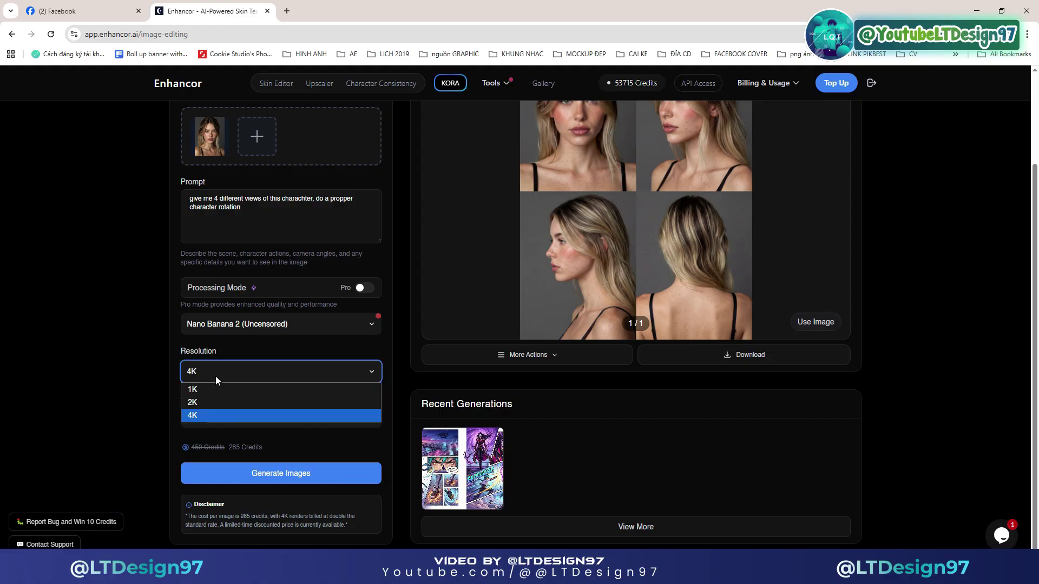
pyautogui.click(213, 403)
pyautogui.click(227, 422)
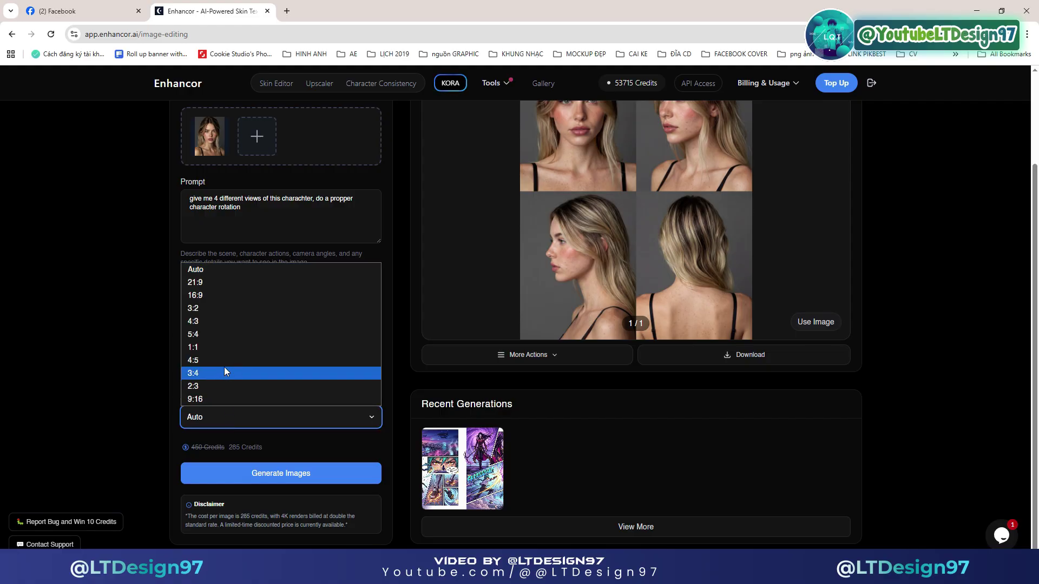
pyautogui.click(241, 296)
# Replace the existing character-rotation prompt with the copied manga spread prompt and check the pasted text.
pyautogui.scroll(2, 246, 328)
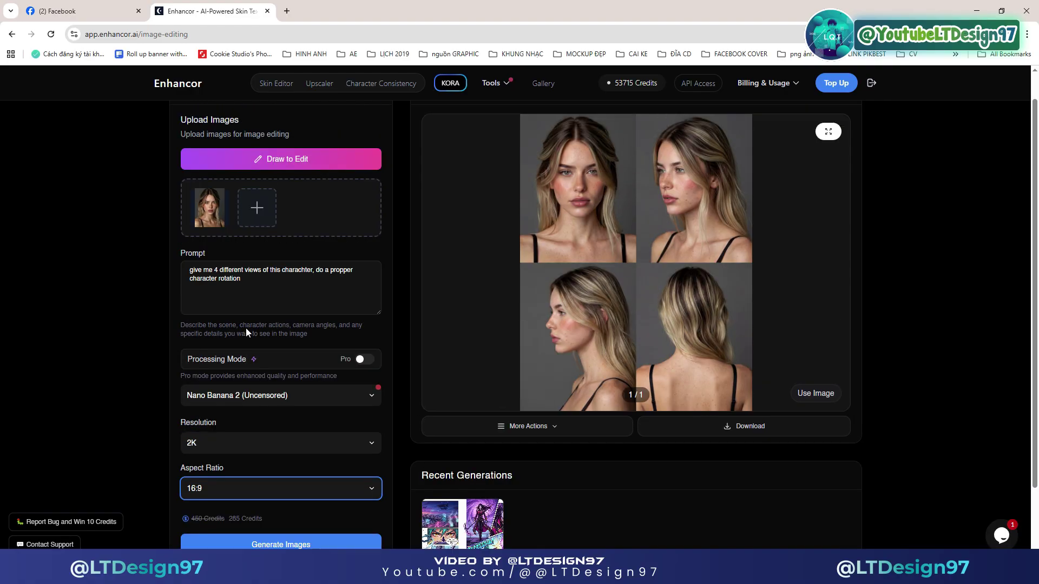
pyautogui.tripleClick(186, 312)
pyautogui.rightClick(189, 312)
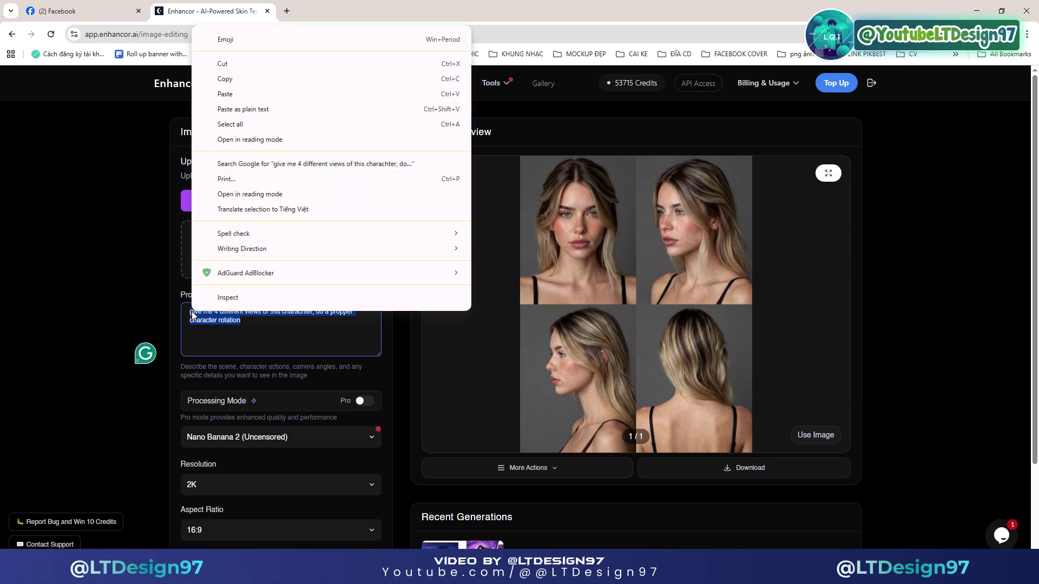
pyautogui.click(231, 95)
pyautogui.scroll(10, 246, 325)
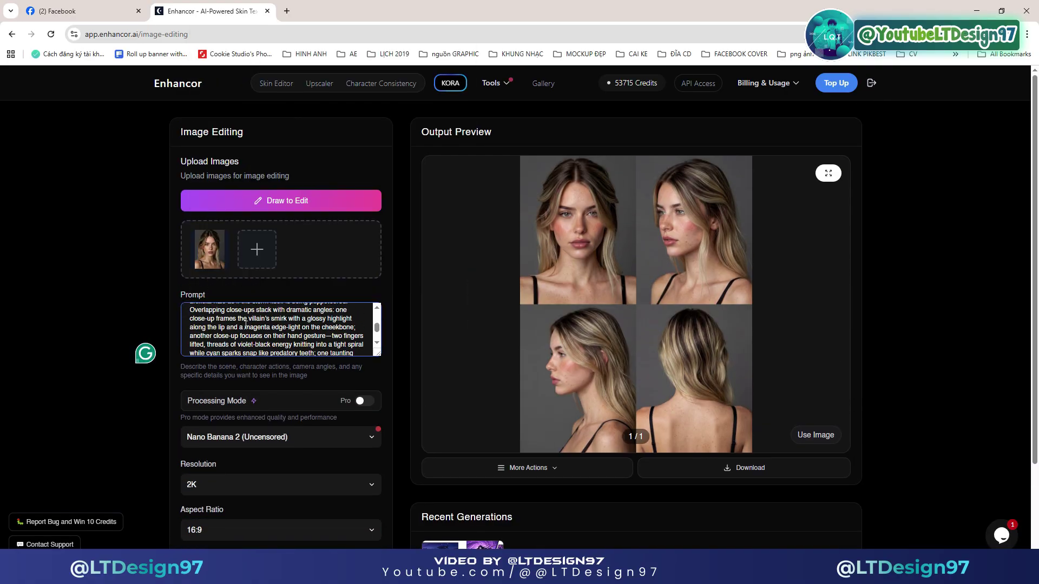
pyautogui.scroll(-10, 247, 325)
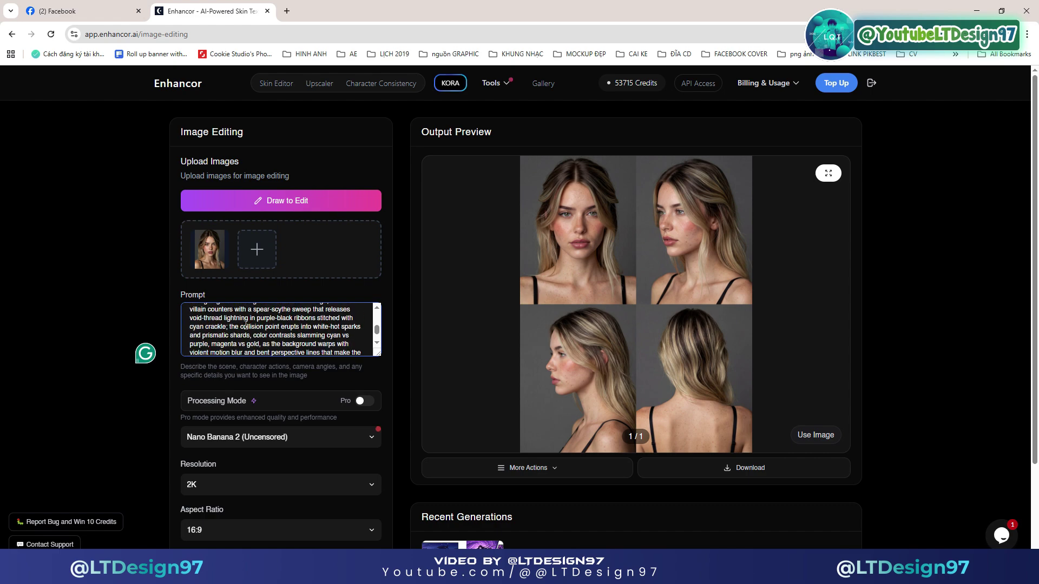
# Start generating the manga spread image with the current prompt and settings.
pyautogui.scroll(-1, 312, 337)
pyautogui.scroll(-1, 311, 330)
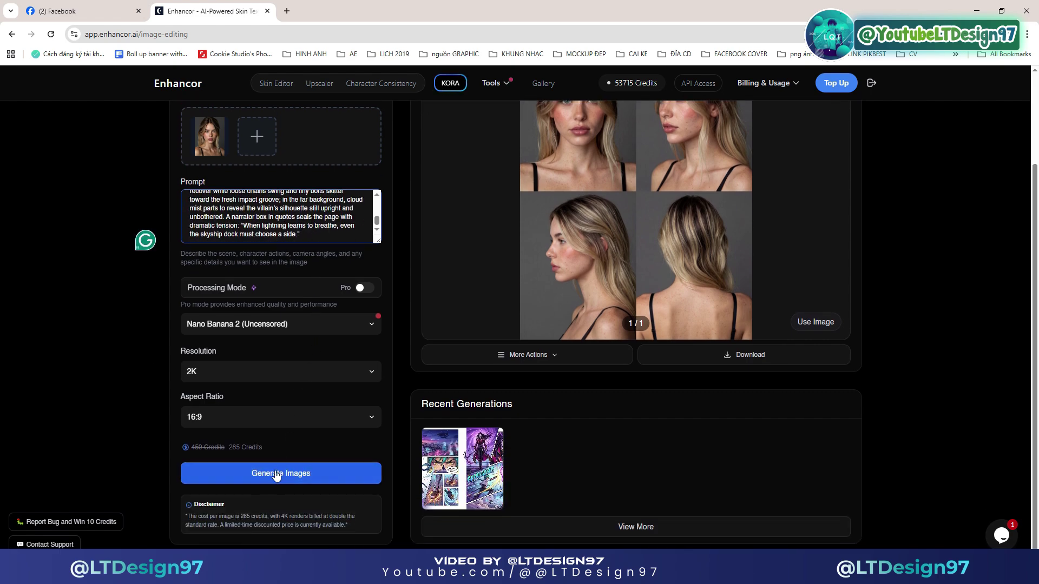
pyautogui.click(259, 472)
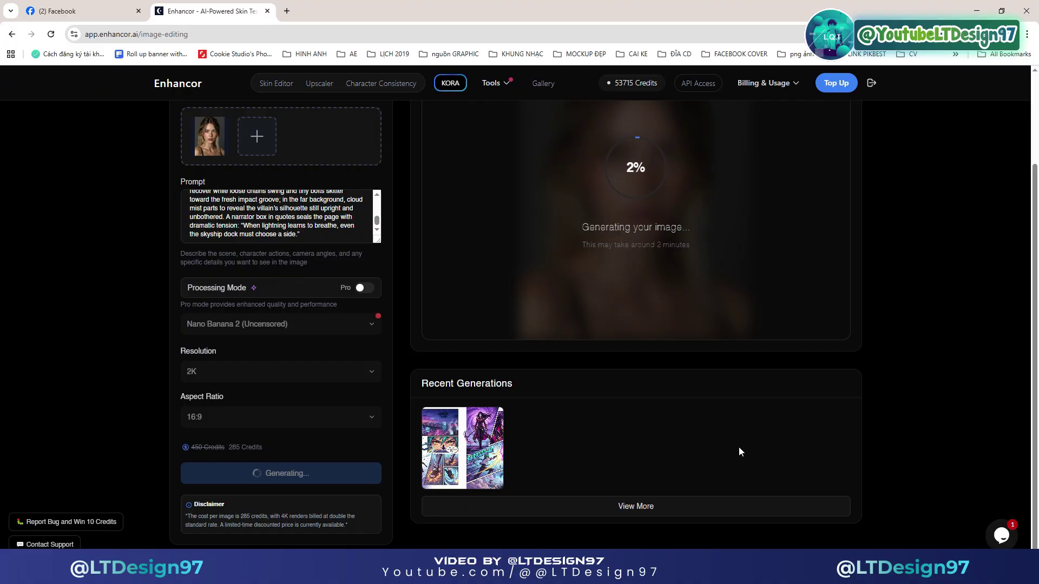
# Open the generated manga spread in a separate browser tab and inspect it at full size.
pyautogui.scroll(2, 738, 447)
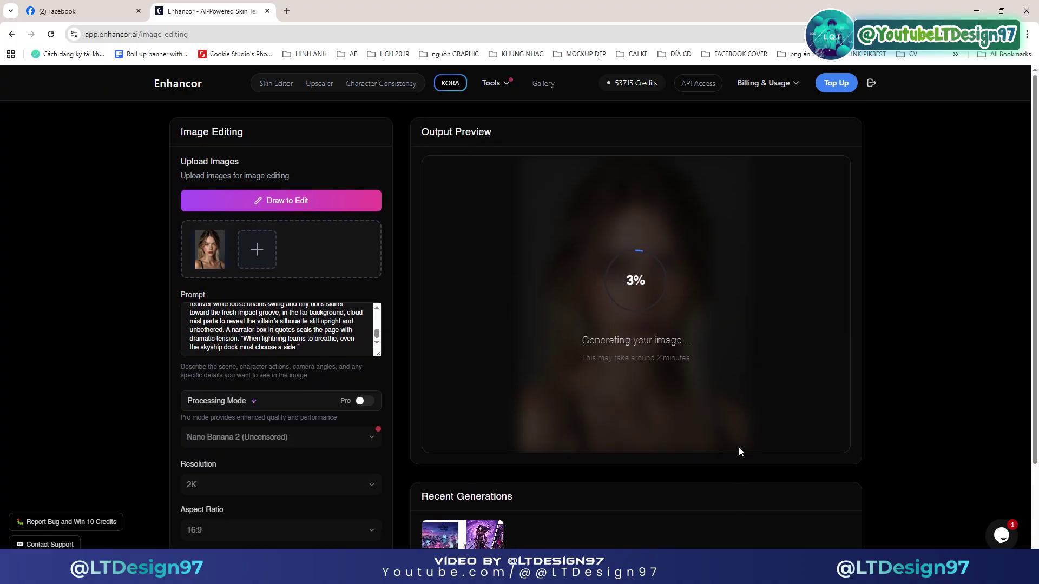
pyautogui.scroll(-2, 739, 447)
pyautogui.scroll(2, 739, 449)
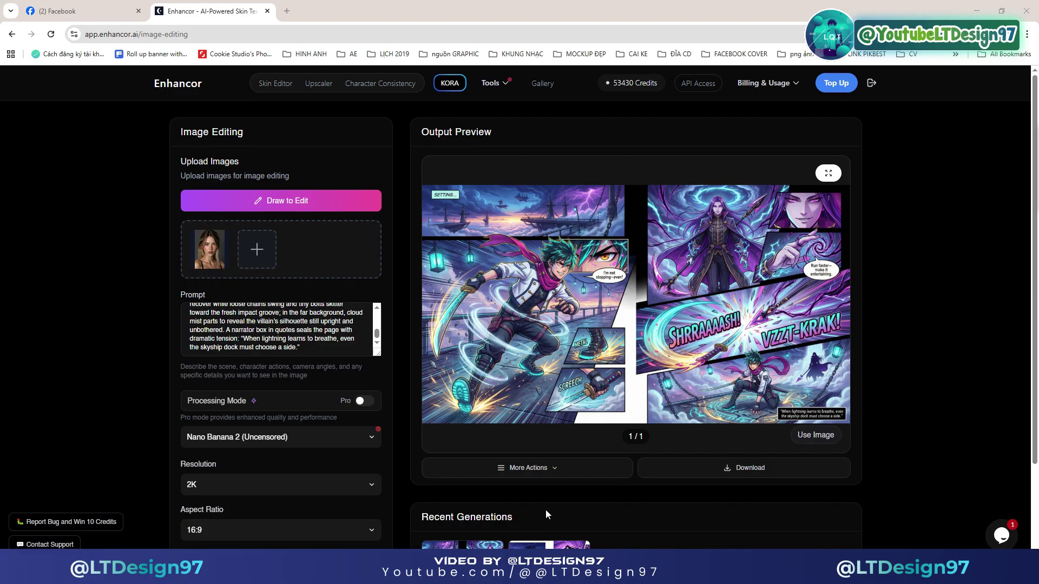
pyautogui.rightClick(583, 326)
pyautogui.click(607, 339)
pyautogui.click(364, 8)
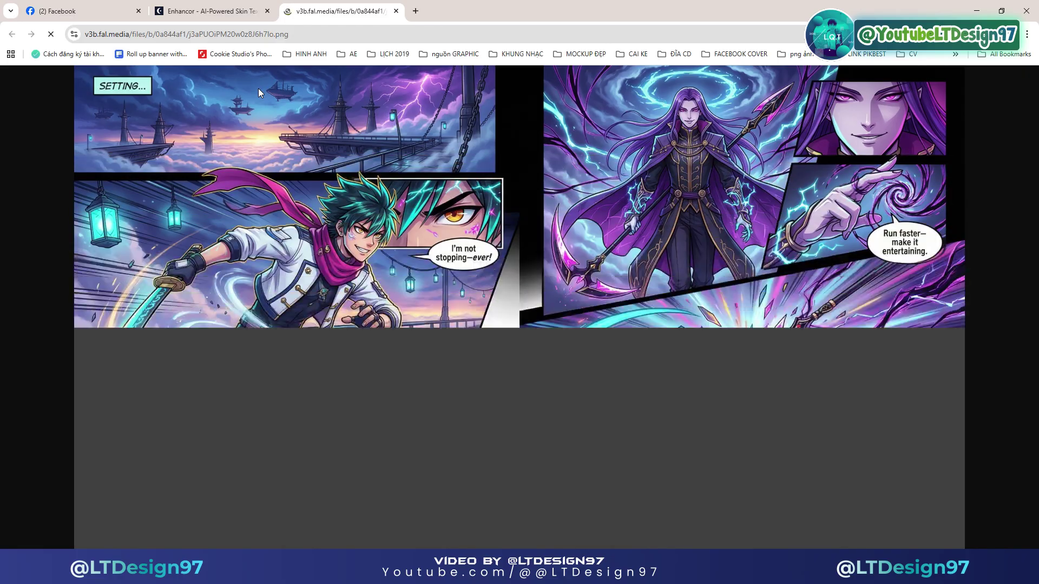
pyautogui.click(254, 101)
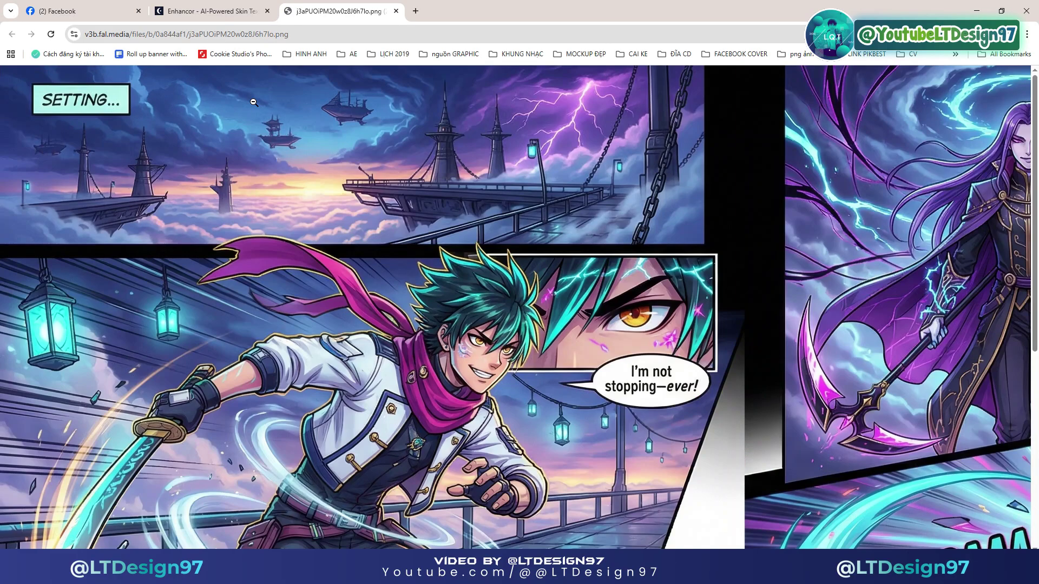
pyautogui.click(254, 102)
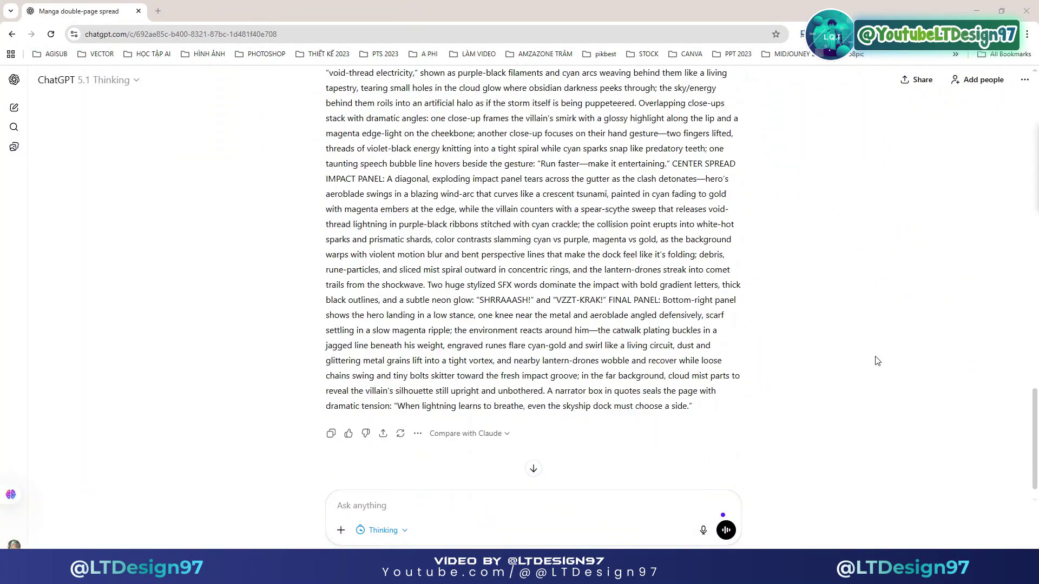
# Ask ChatGPT to expand the story into the next scenes with prompt 2.2, keeping the characters' appearances consistent with prompt 2.1.
pyautogui.click(542, 505)
pyautogui.write("Great, next I want to expand this story into the next scenes, so we will need you to continue with prompt 2.2, making sure to keep the characters' appearances consistent with the previous prompt (in prompt 2.1), do you understand?")
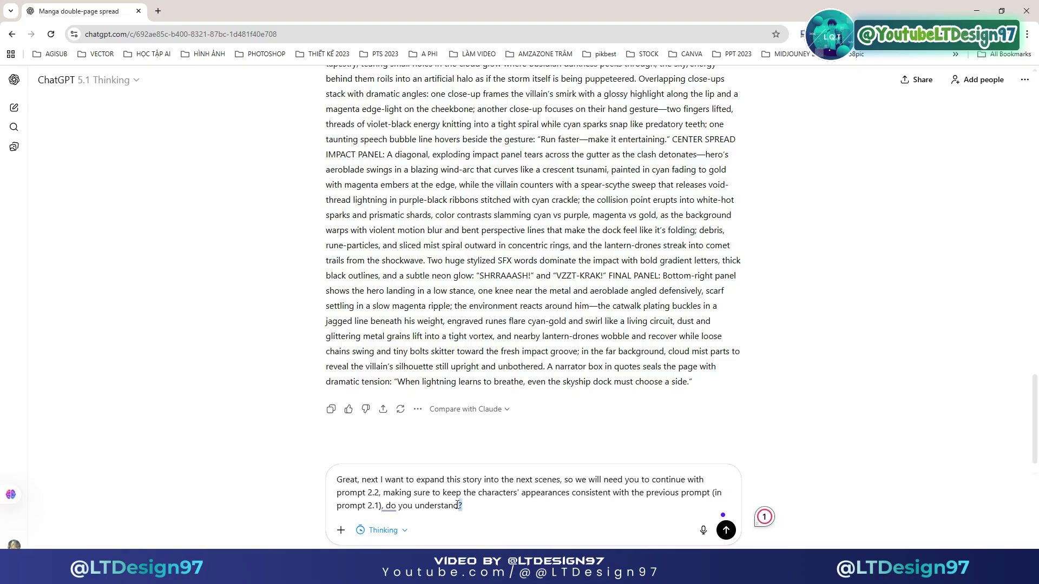
pyautogui.moveTo(463, 505); pyautogui.dragTo(337, 481)
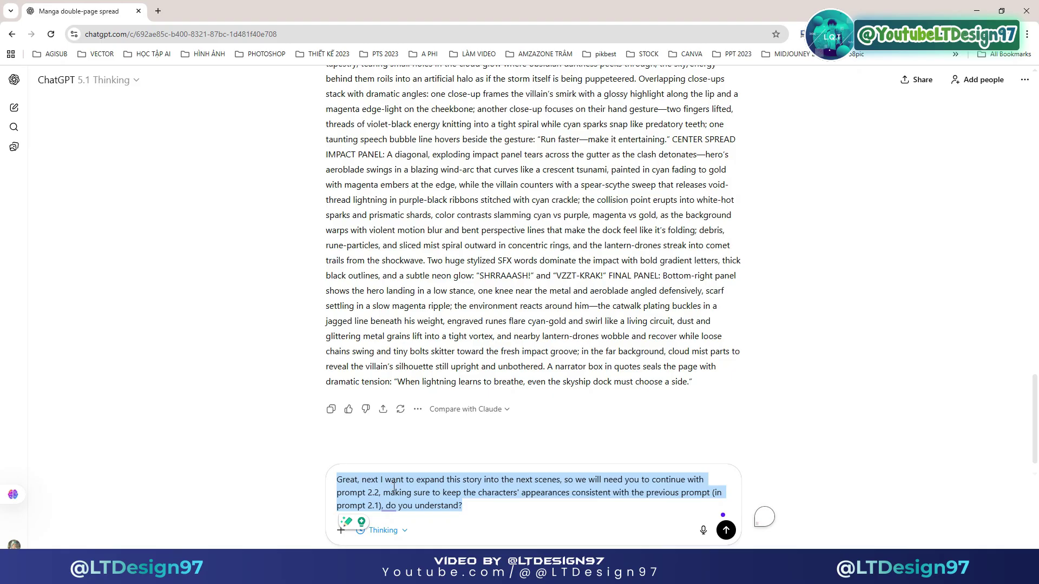
pyautogui.click(393, 487)
pyautogui.moveTo(363, 481); pyautogui.dragTo(478, 509)
pyautogui.click(390, 491)
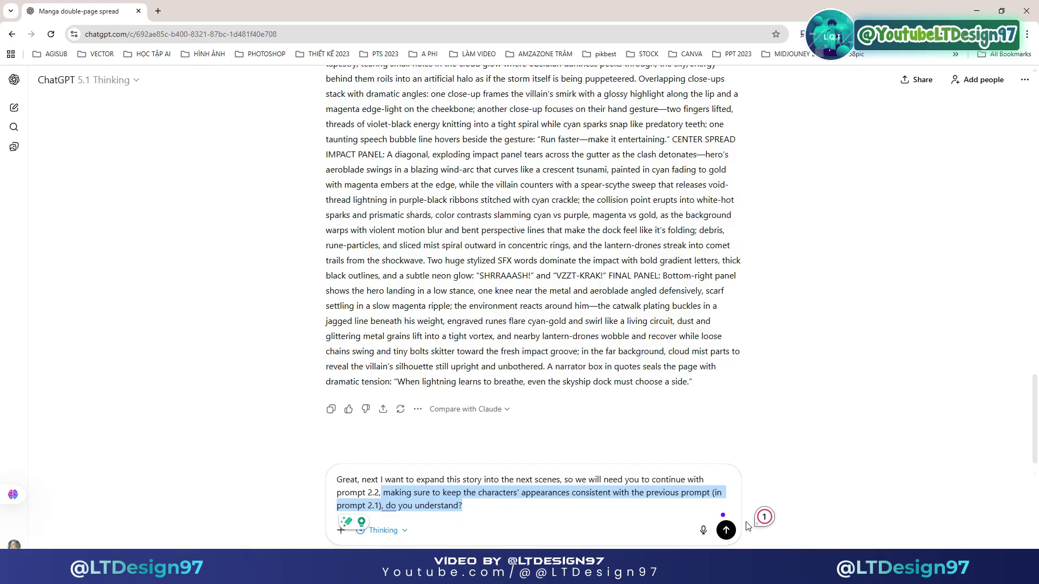
pyautogui.click(726, 530)
pyautogui.scroll(1, 760, 400)
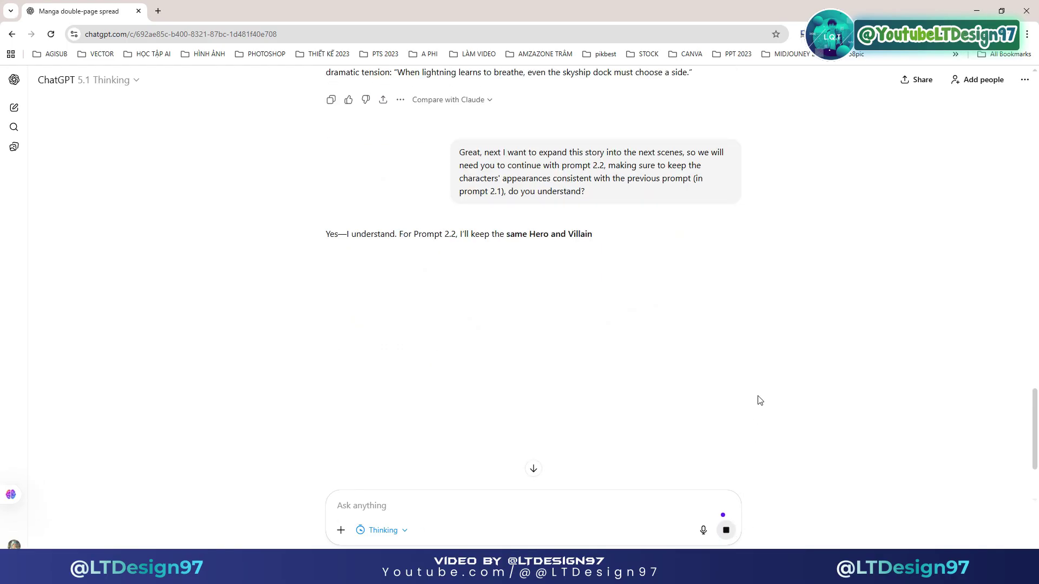
pyautogui.scroll(-2, 760, 400)
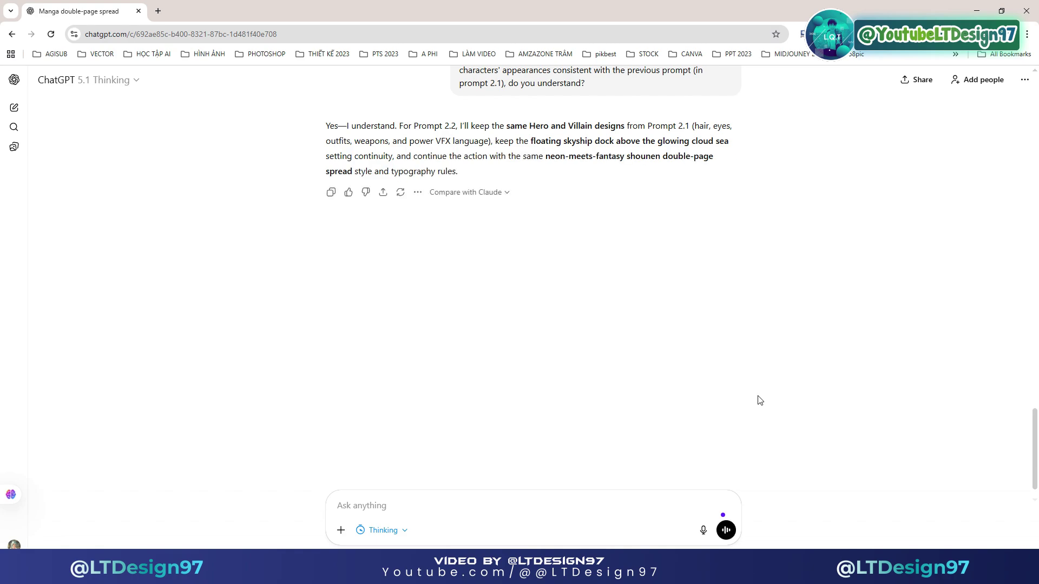
pyautogui.scroll(-1, 759, 401)
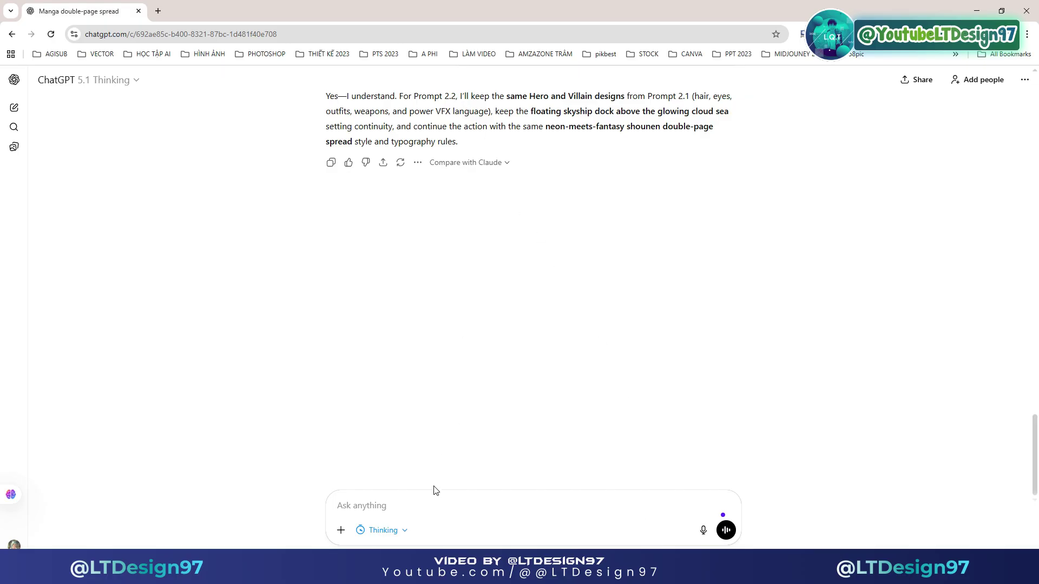
# Send ChatGPT the message "Now create prompt 2.2".
pyautogui.click(429, 504)
pyautogui.write('Now')
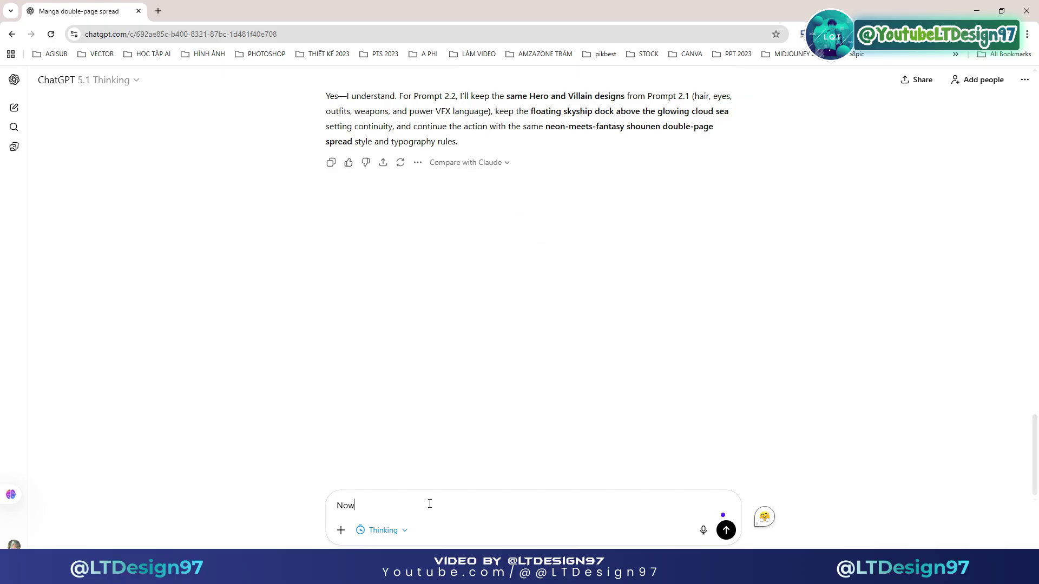
pyautogui.write(' crete')
pyautogui.press('BackSpace')
pyautogui.press('BackSpace')
pyautogui.write('ate prompt')
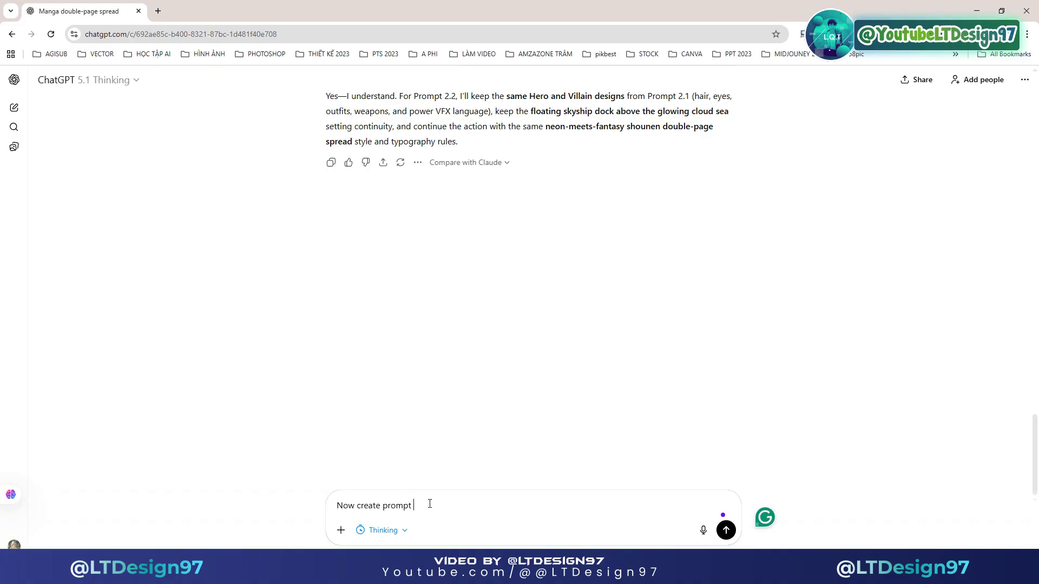
pyautogui.write(' 2')
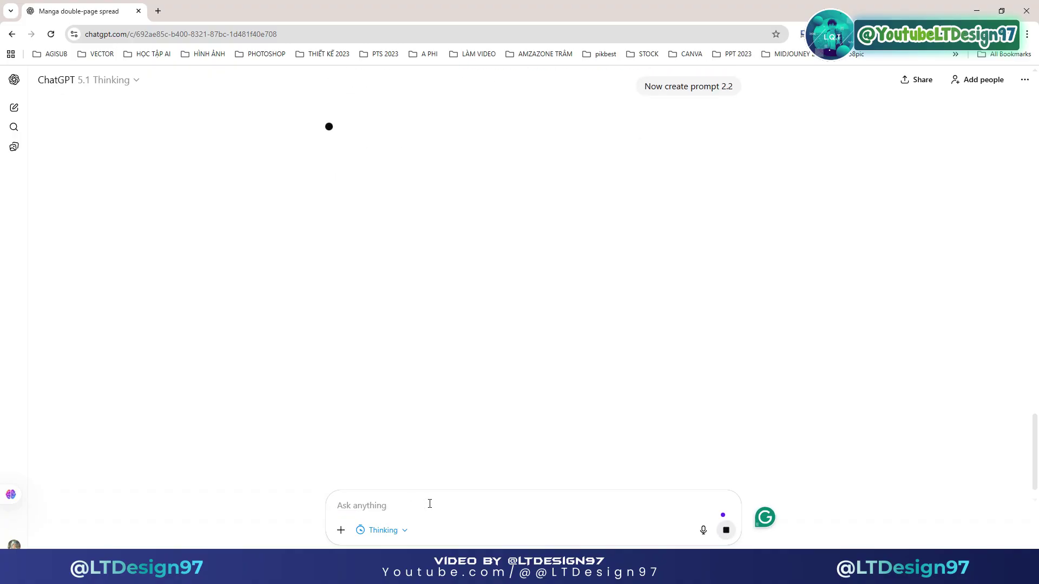
# Read through ChatGPT's Prompt 2.2 answer, covering the left page, right page and center impact panel descriptions.
pyautogui.scroll(1, 568, 307)
pyautogui.scroll(3, 568, 307)
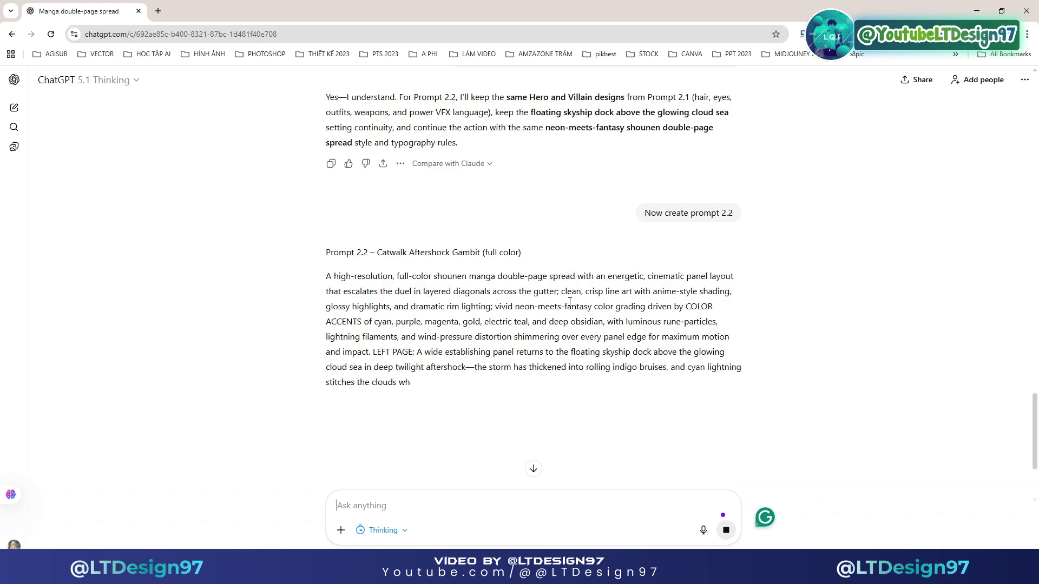
pyautogui.scroll(-1, 570, 303)
pyautogui.scroll(-3, 570, 303)
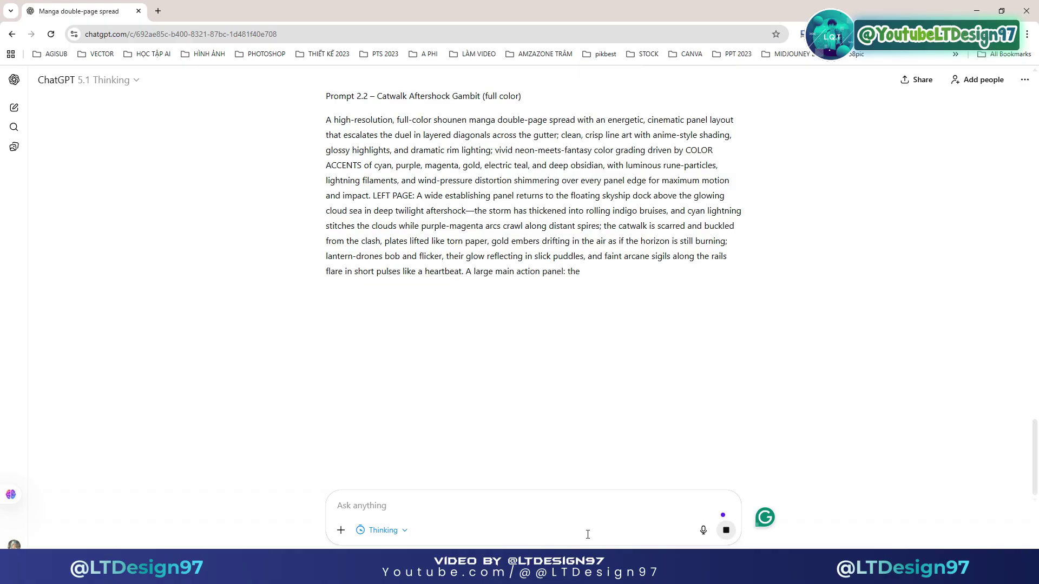
pyautogui.scroll(1, 642, 433)
pyautogui.scroll(1, 642, 433)
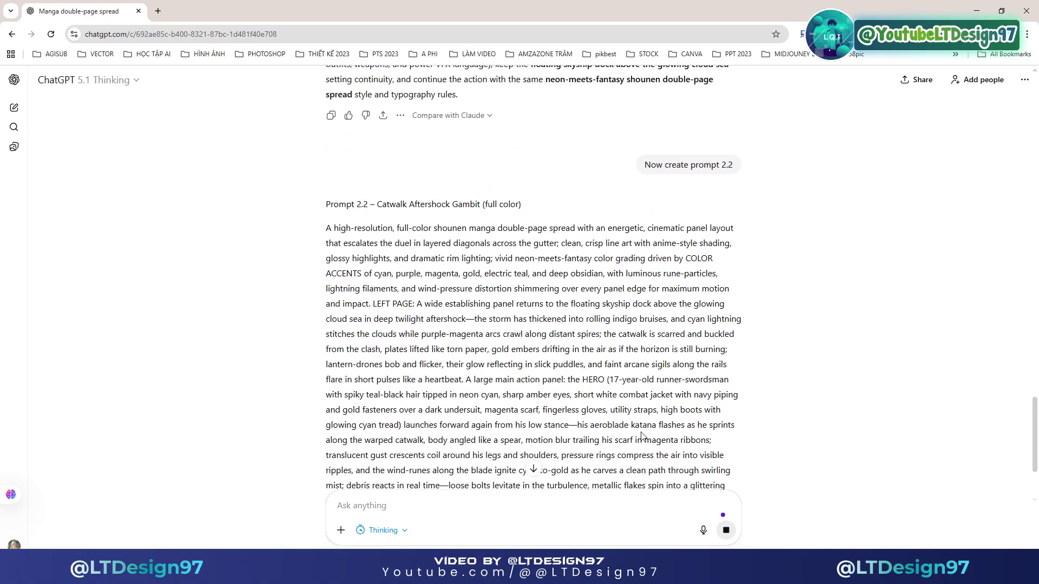
pyautogui.scroll(1, 642, 433)
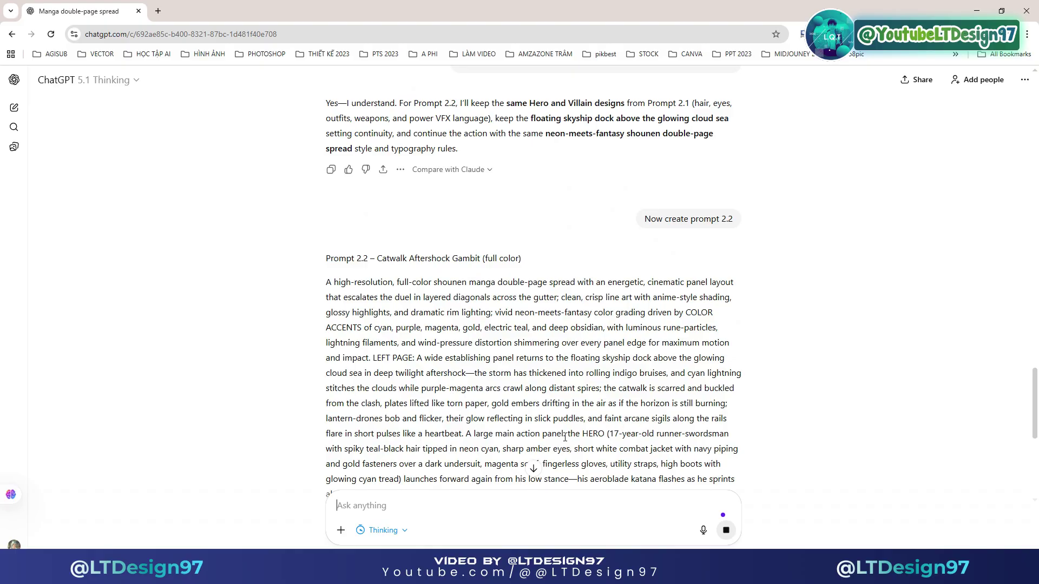
pyautogui.scroll(1, 565, 437)
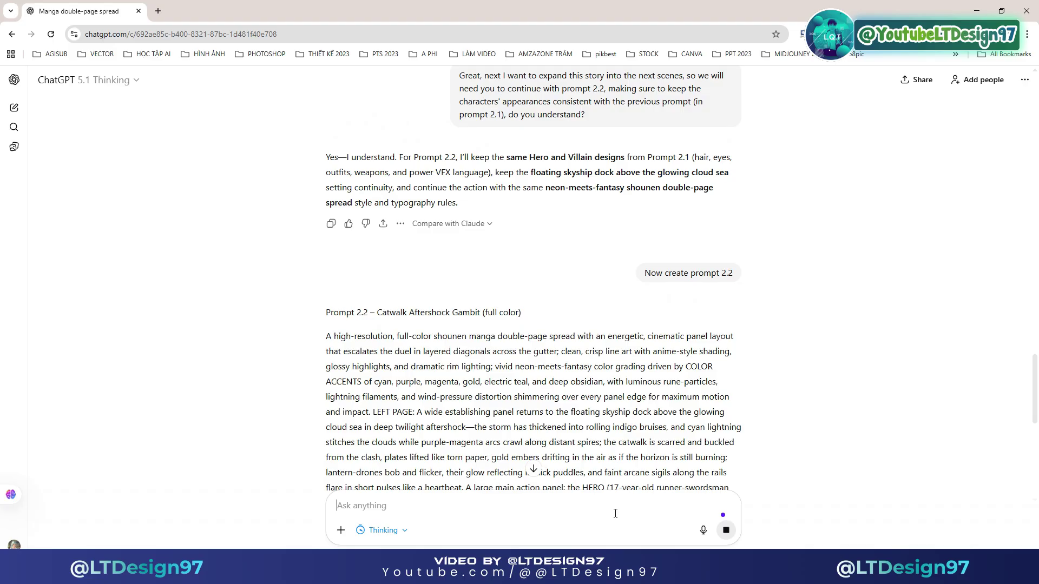
pyautogui.scroll(-10, 642, 432)
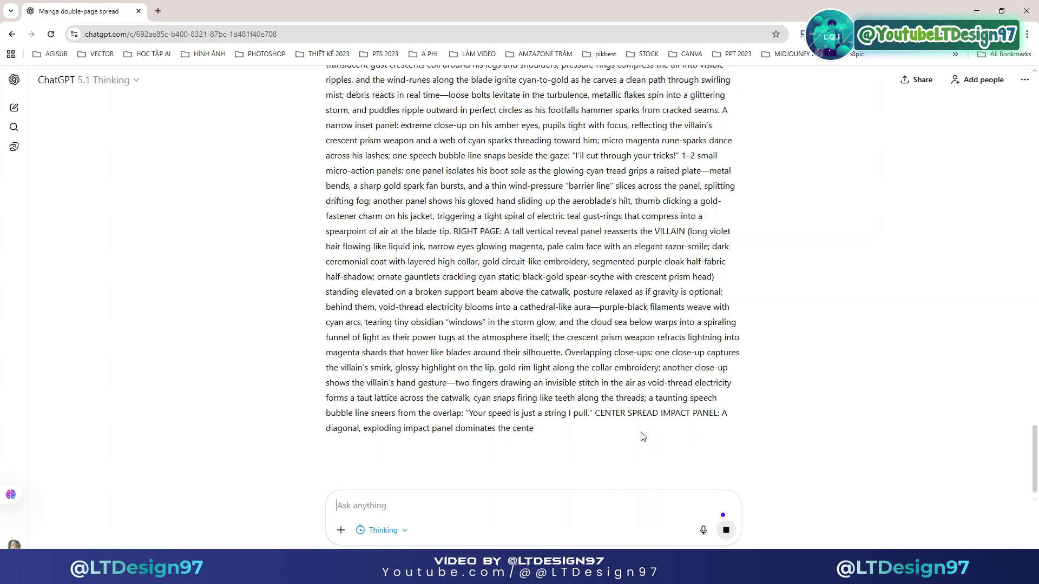
pyautogui.scroll(-1, 642, 432)
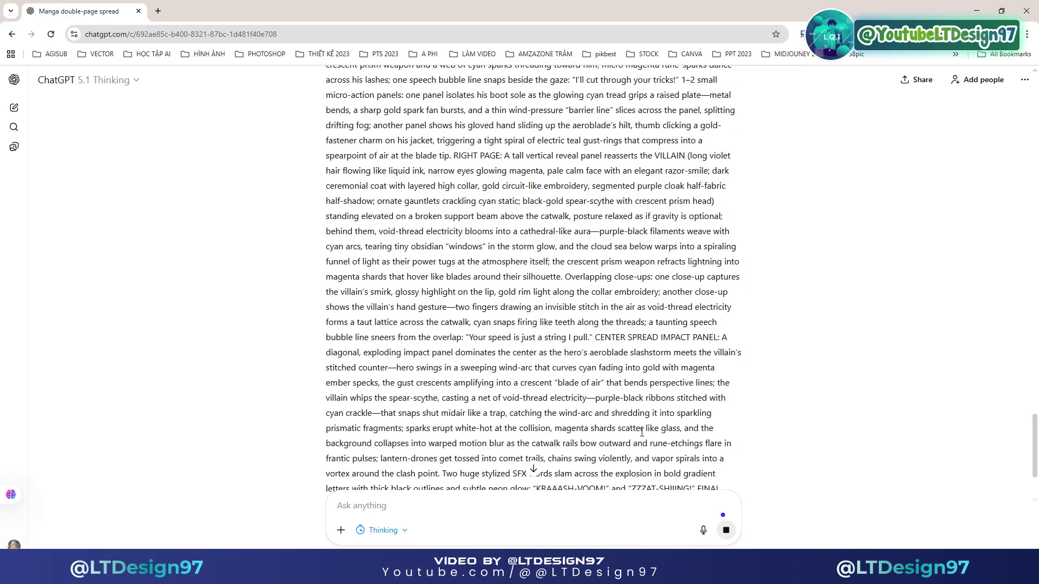
# Copy the full body text of Prompt 2.2, from "A high-resolution" to the closing narrator quote.
pyautogui.scroll(15, 642, 432)
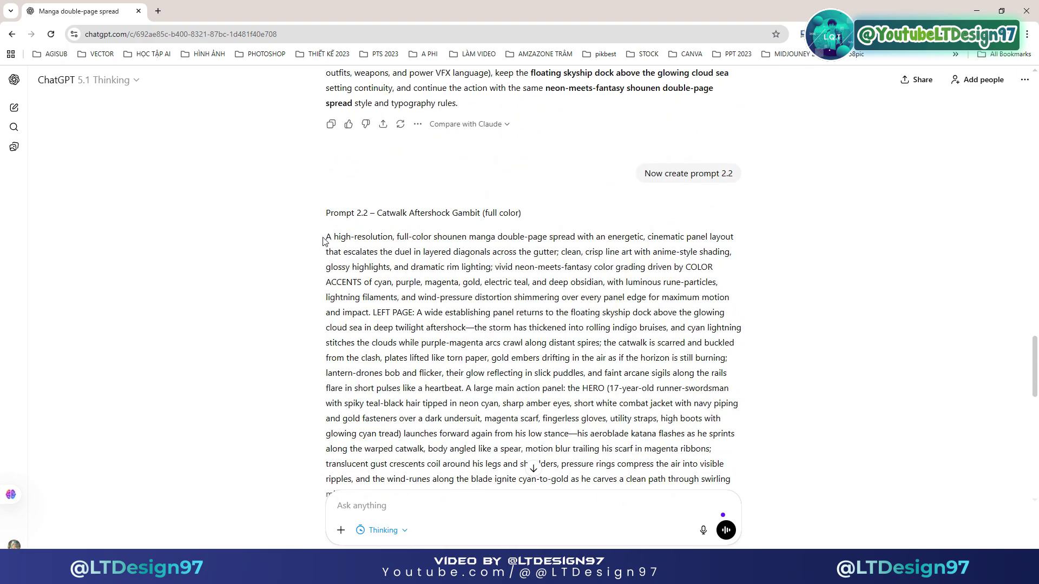
pyautogui.moveTo(324, 240); pyautogui.dragTo(638, 384)
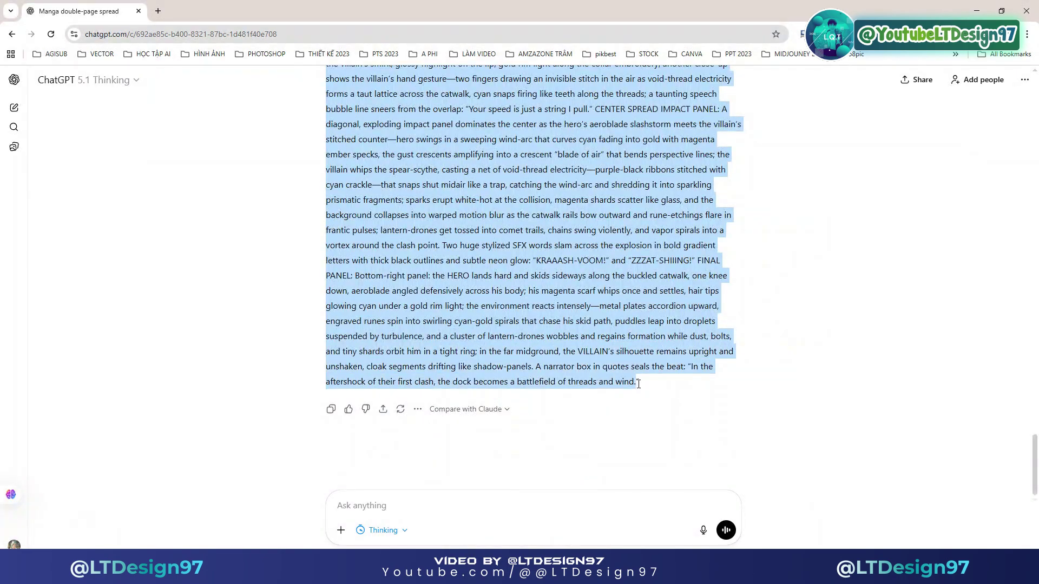
pyautogui.rightClick(585, 263)
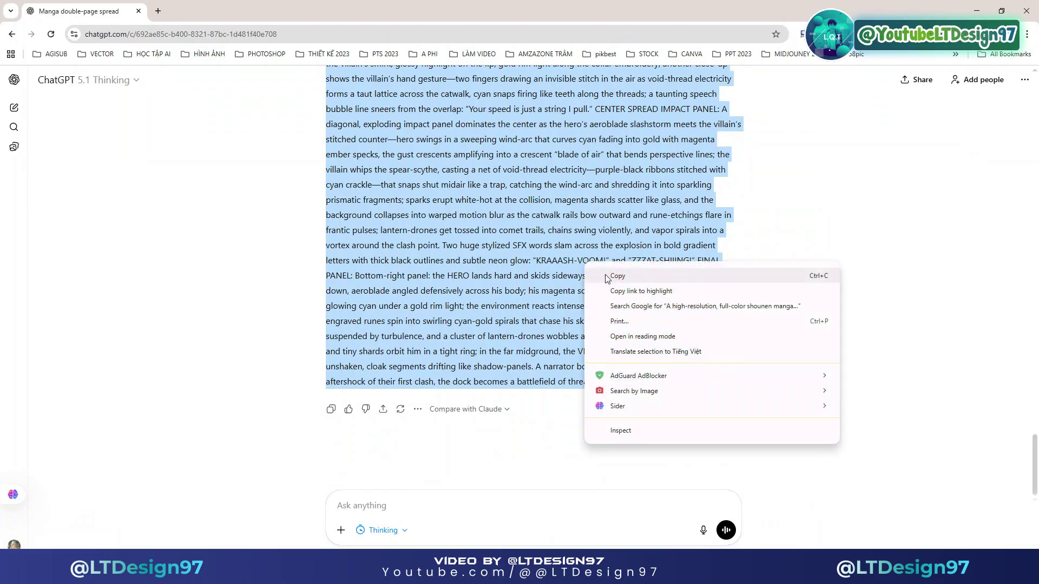
pyautogui.click(615, 277)
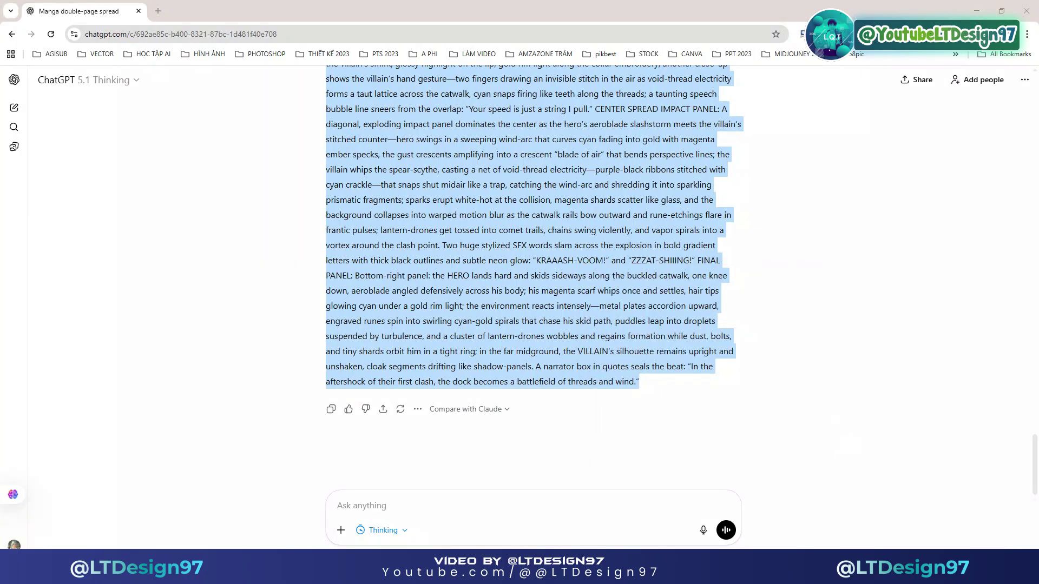
# Switch to Enhancor, replace the existing image prompt with the copied Prompt 2.2 text and start generating the image.
pyautogui.hotkey('alt', 'Tab')
pyautogui.click(211, 11)
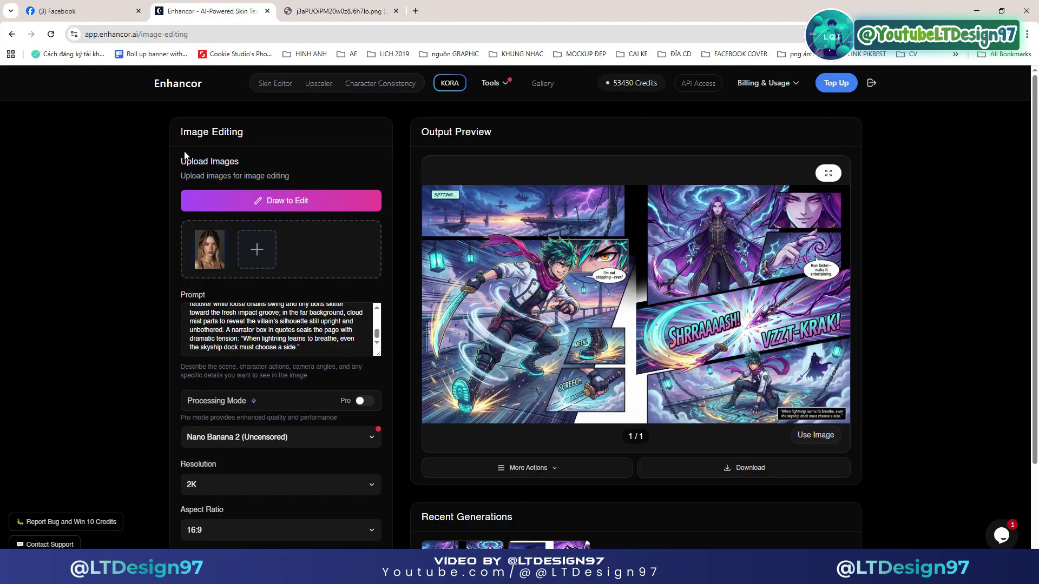
pyautogui.hotkey('ctrl', 'a')
pyautogui.rightClick(263, 314)
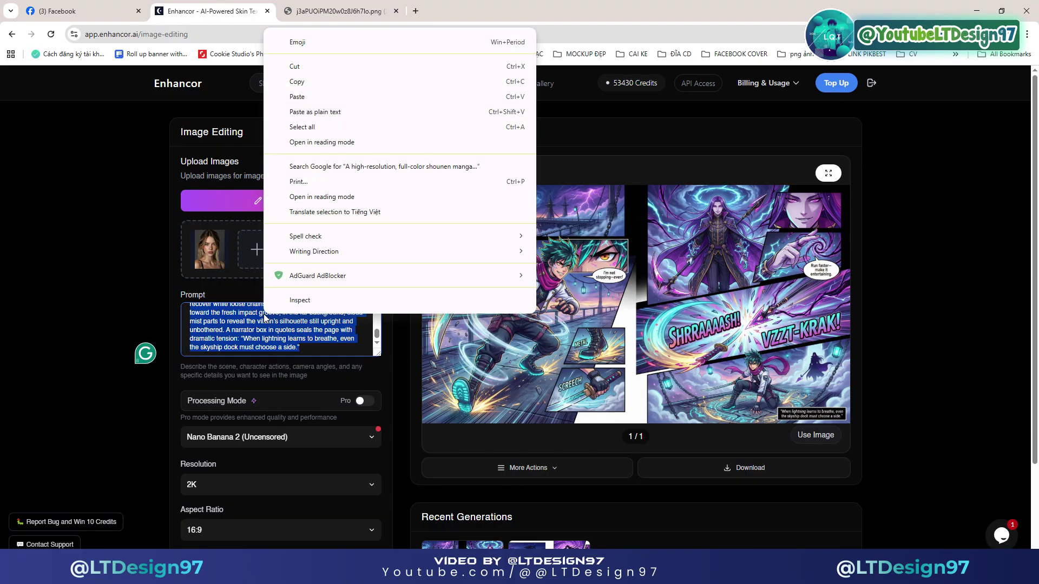
pyautogui.click(303, 97)
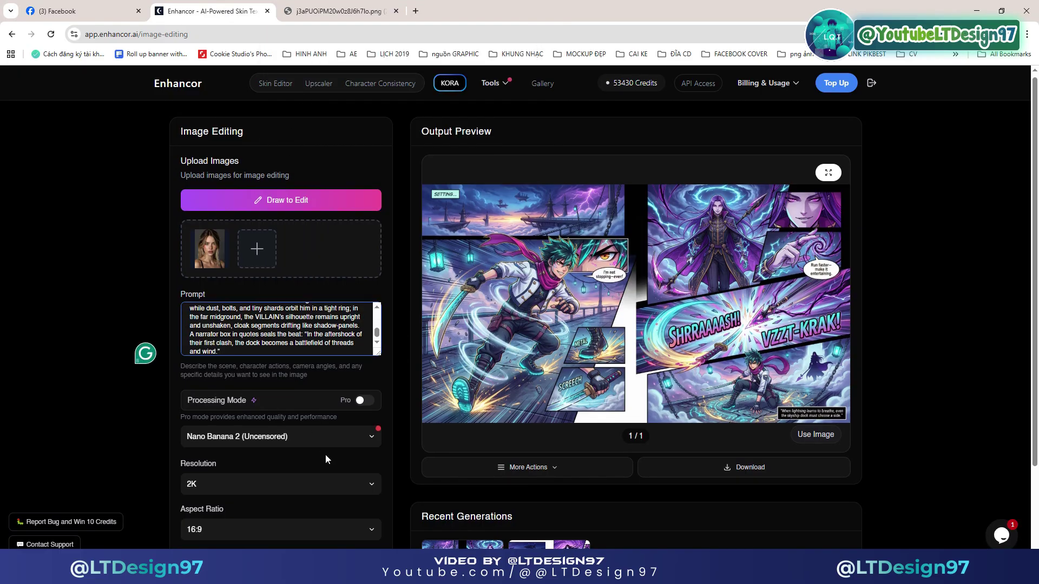
pyautogui.scroll(-2, 325, 455)
pyautogui.click(313, 487)
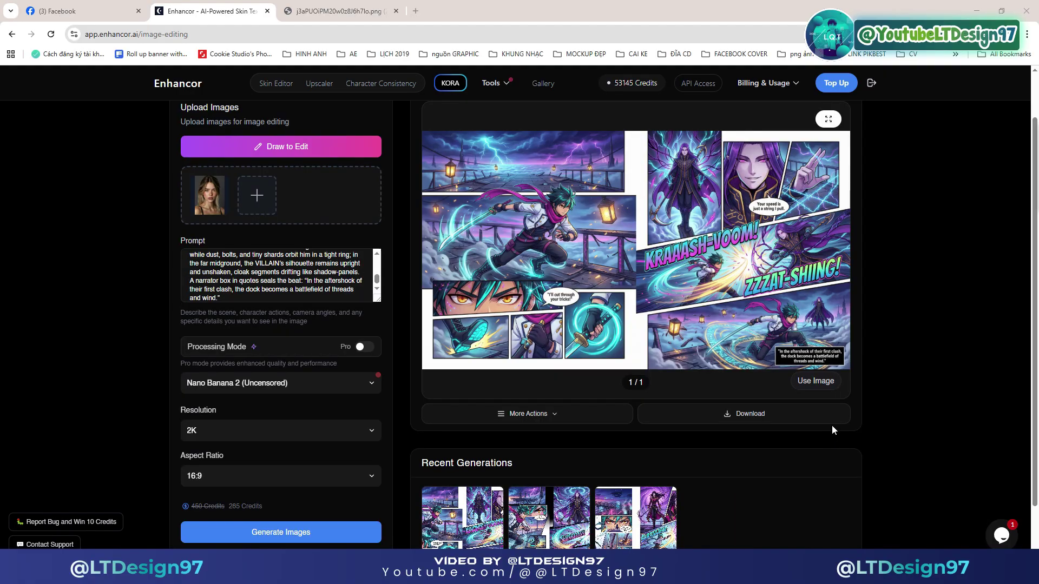
# Open the gallery of generated images and view the Prompt 2.1 spread enlarged, then close its preview.
pyautogui.scroll(-1, 900, 414)
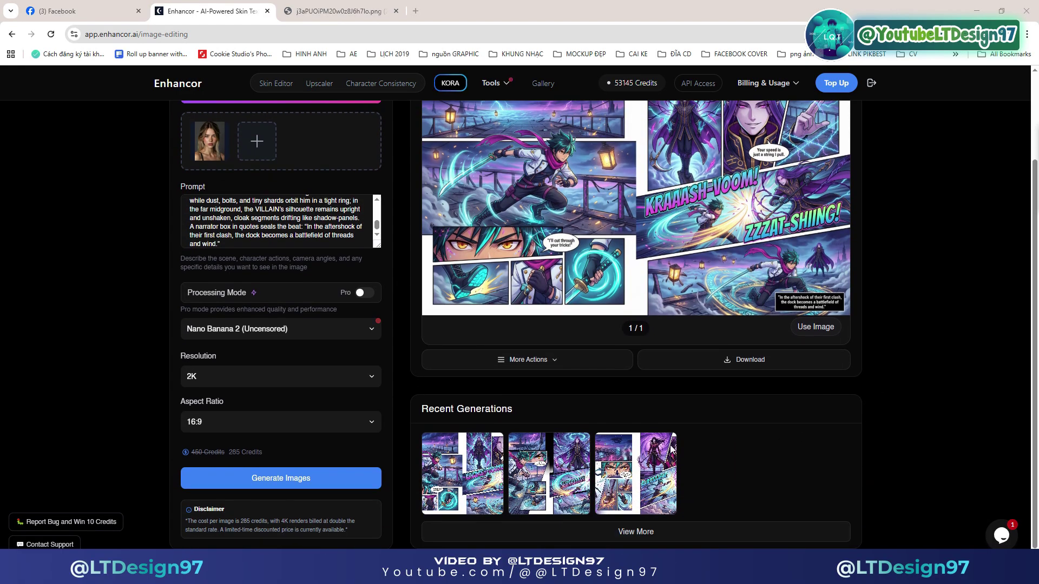
pyautogui.click(557, 465)
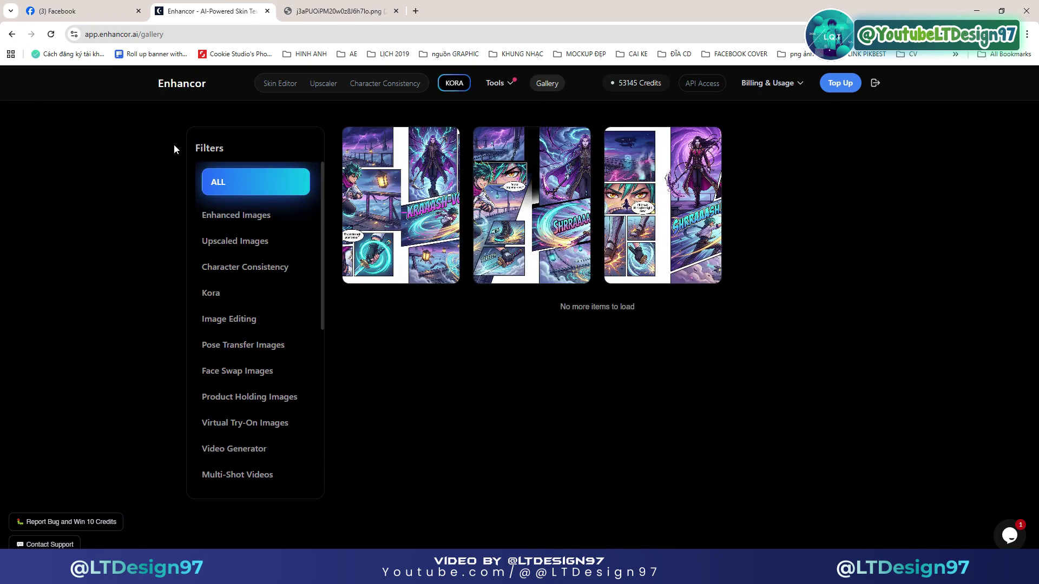
pyautogui.click(512, 226)
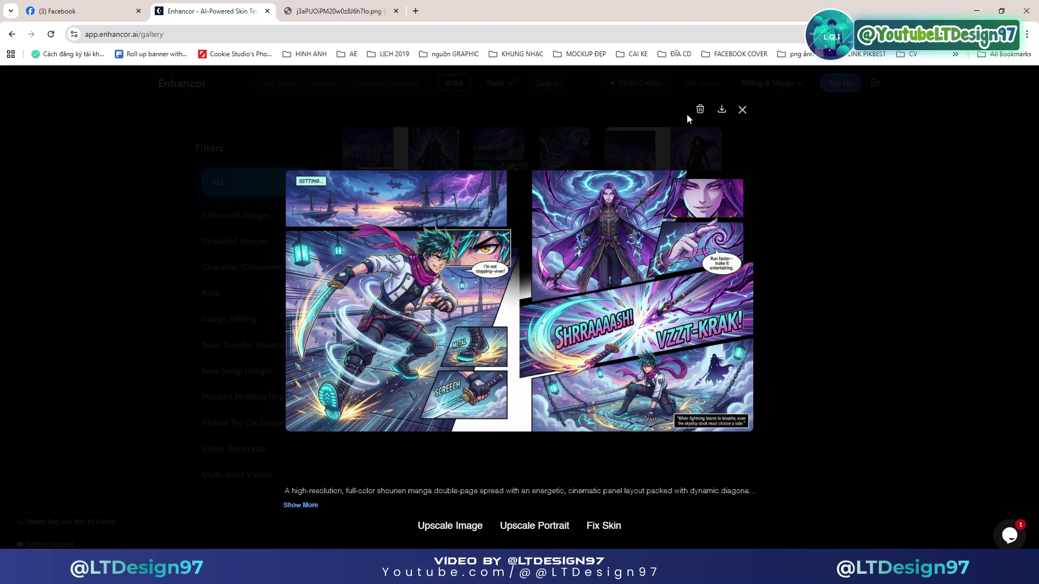
pyautogui.click(742, 109)
# Open the new Prompt 2.2 spread from the gallery in its own browser tab and close its preview.
pyautogui.click(394, 209)
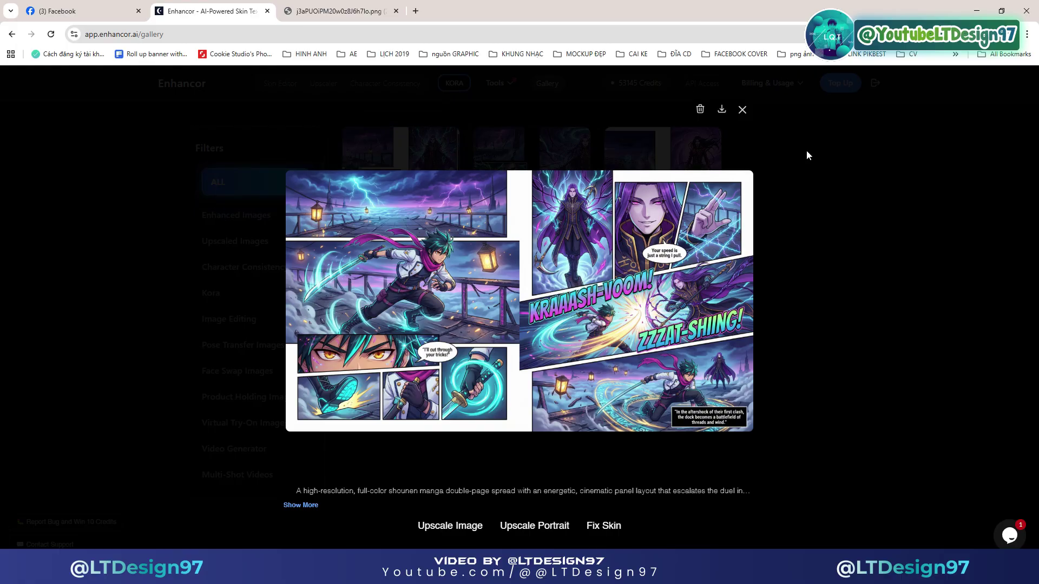
pyautogui.rightClick(609, 249)
pyautogui.click(644, 257)
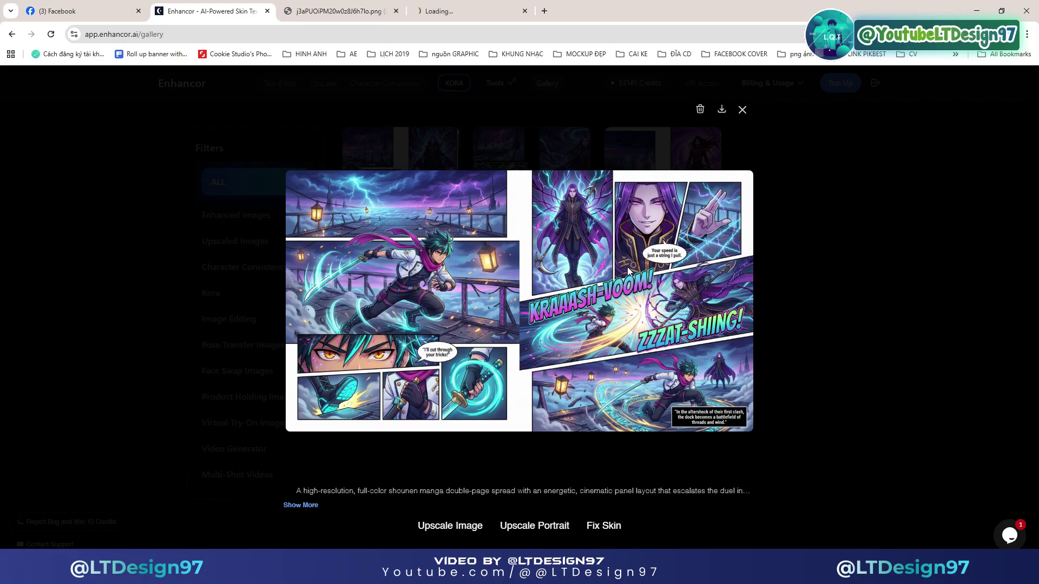
pyautogui.click(741, 111)
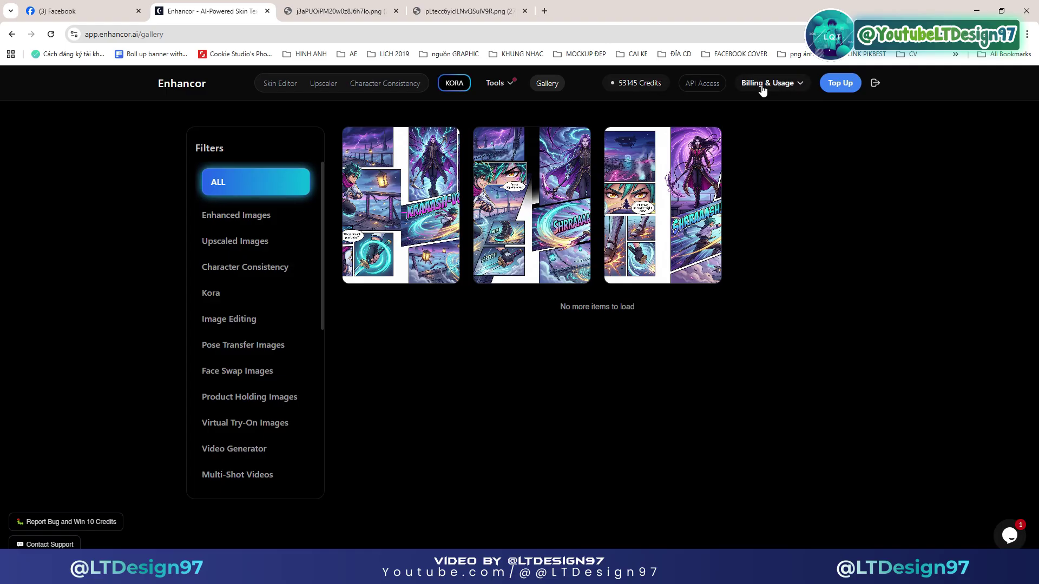
# Open Enhancor's Image Editing tool and compare the Prompt 2.1 and Prompt 2.2 spreads in their browser tabs.
pyautogui.click(498, 84)
pyautogui.click(638, 216)
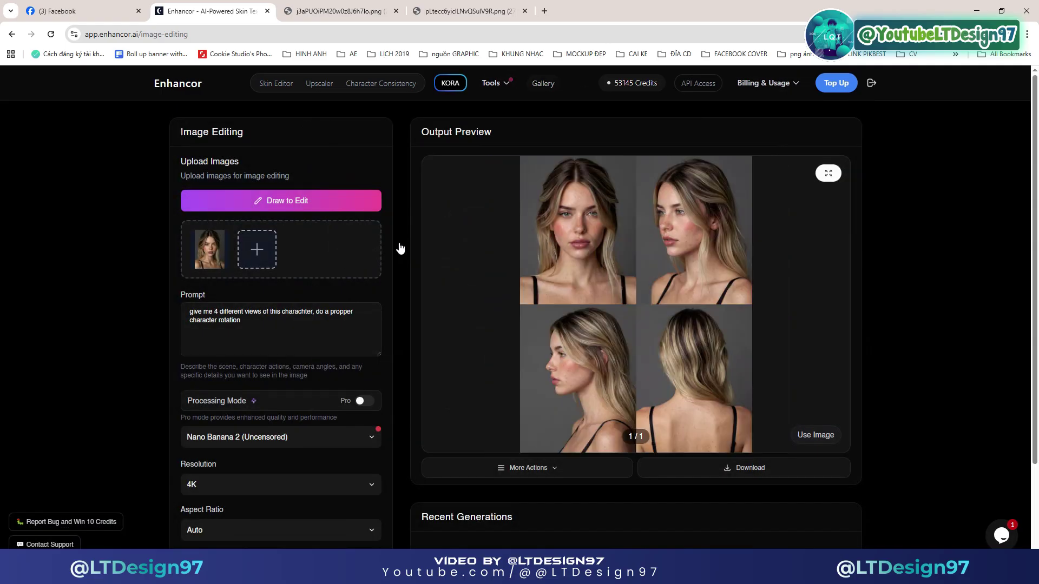
pyautogui.click(334, 7)
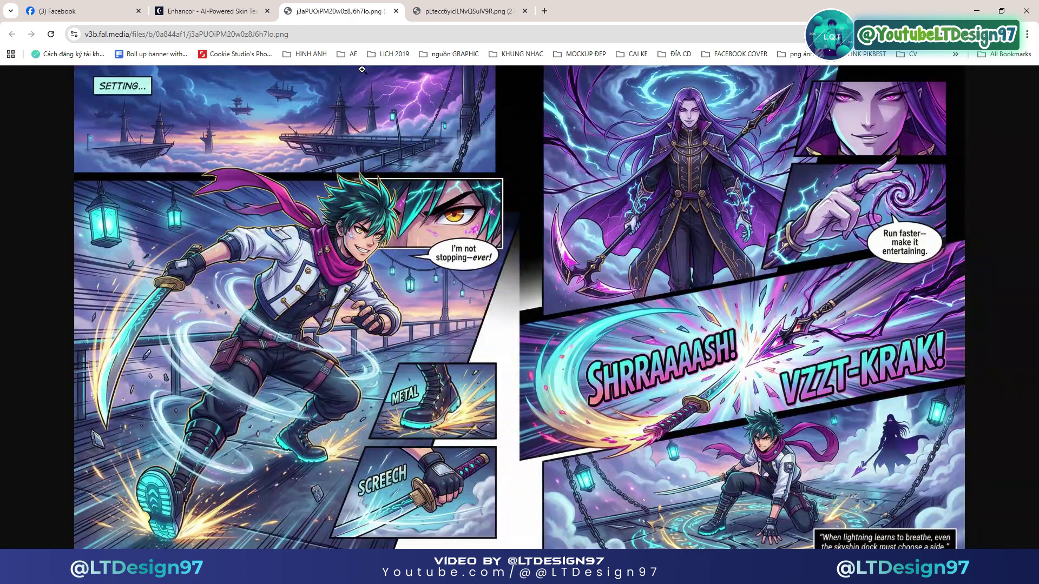
pyautogui.click(437, 8)
pyautogui.click(363, 6)
pyautogui.click(451, 7)
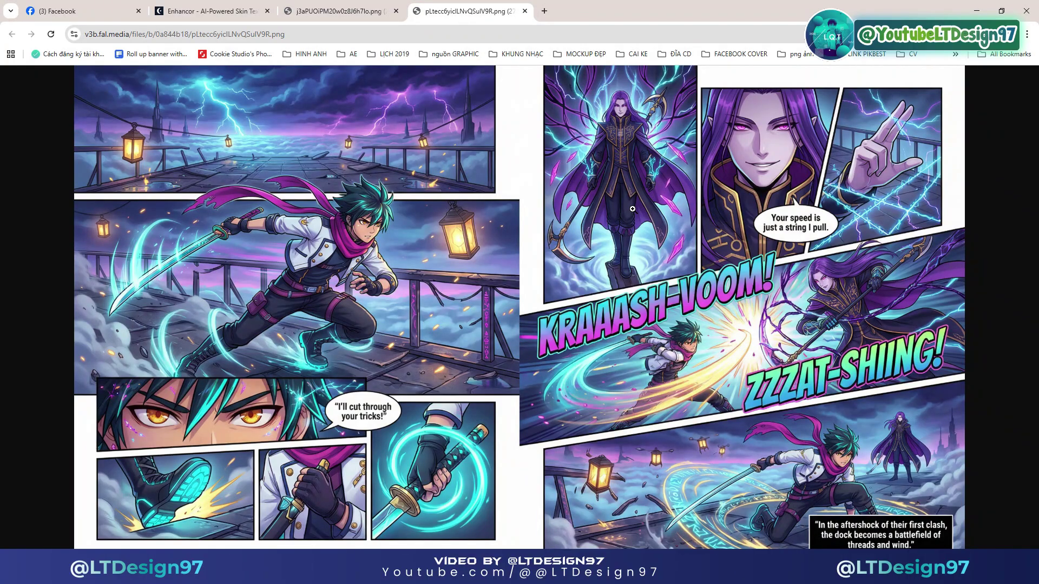
pyautogui.click(367, 6)
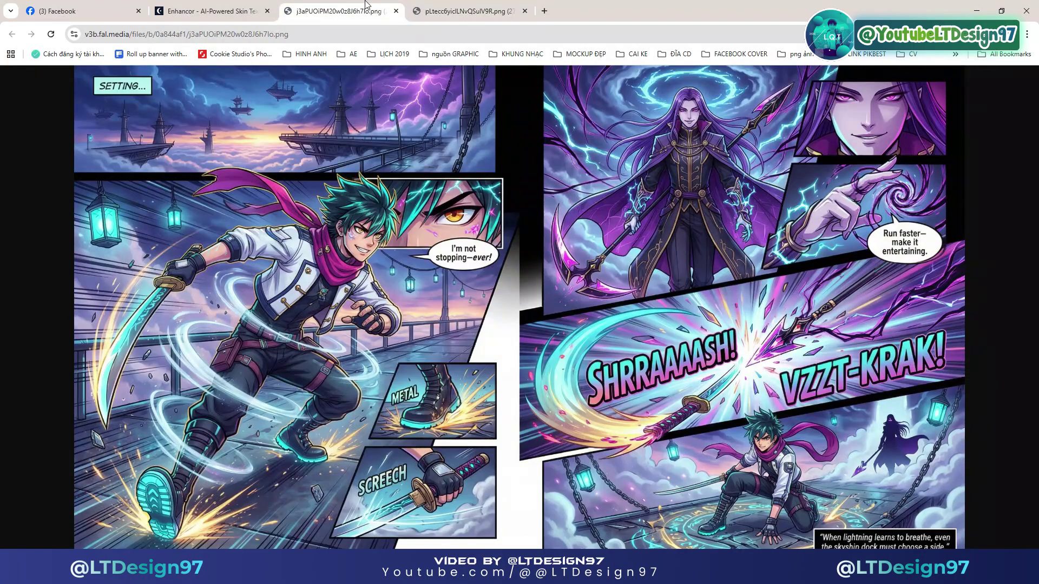
pyautogui.click(483, 6)
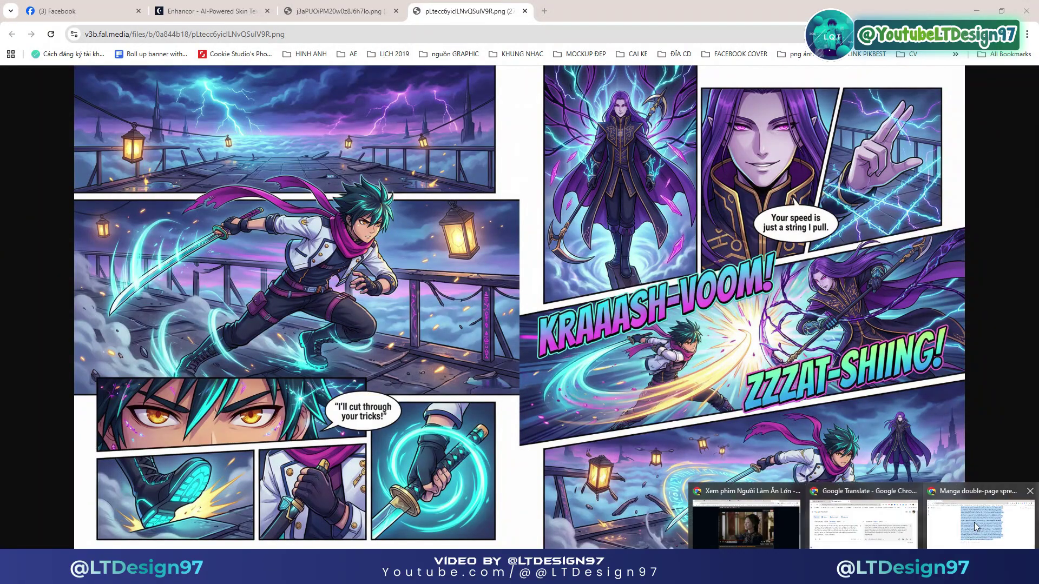
# Switch to ChatGPT and send the request for the next page's prompt, expanding the story while keeping the characters' appearance from prompt 2.1.
pyautogui.click(974, 522)
pyautogui.click(417, 506)
pyautogui.hotkey('ctrl', 'v')
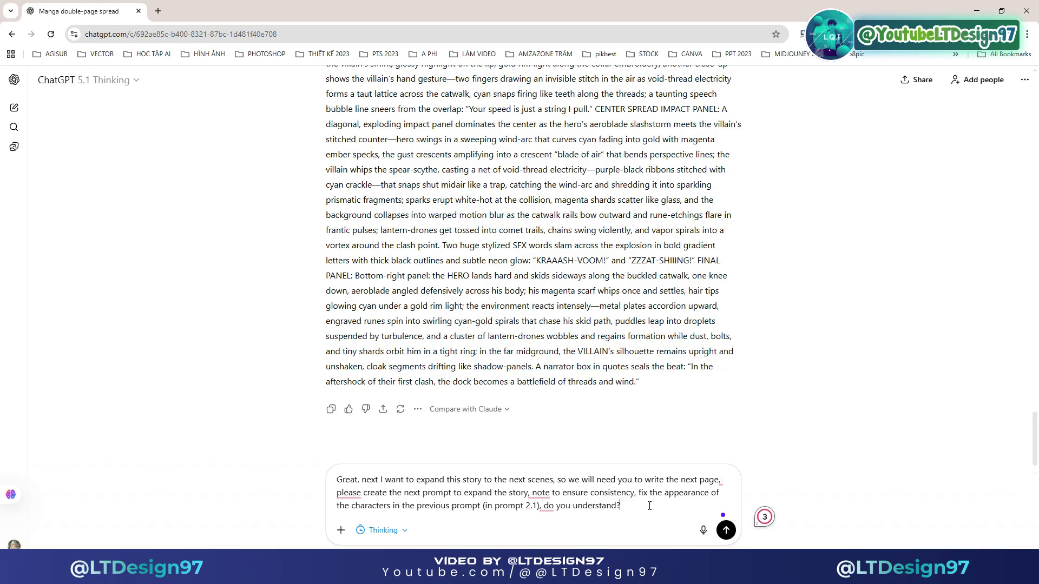
pyautogui.click(726, 530)
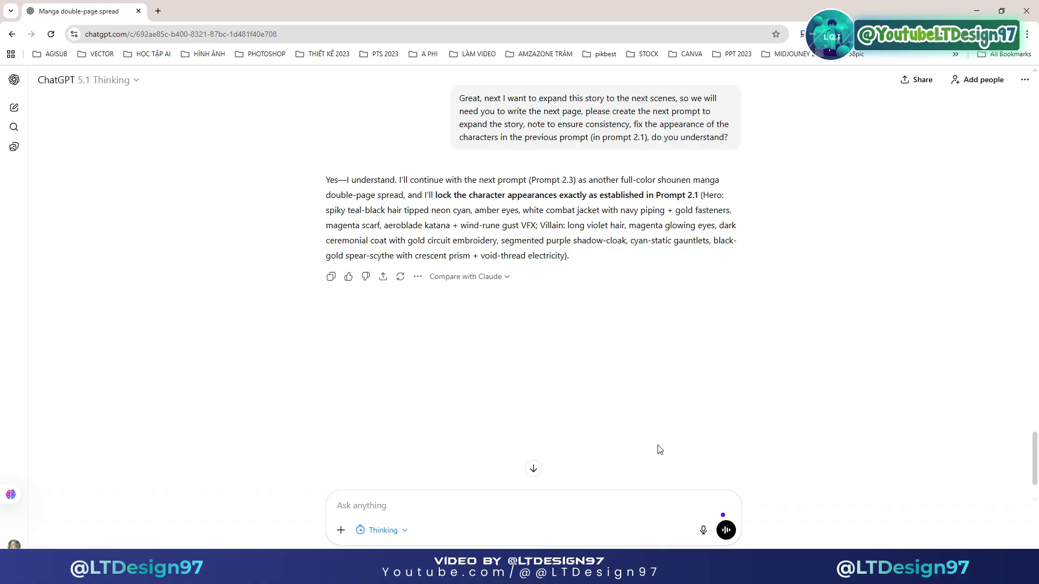
# Send ChatGPT the message "please create the next prompt".
pyautogui.scroll(-1, 654, 434)
pyautogui.scroll(1, 656, 435)
pyautogui.write('please create the next prompt')
pyautogui.press('Return')
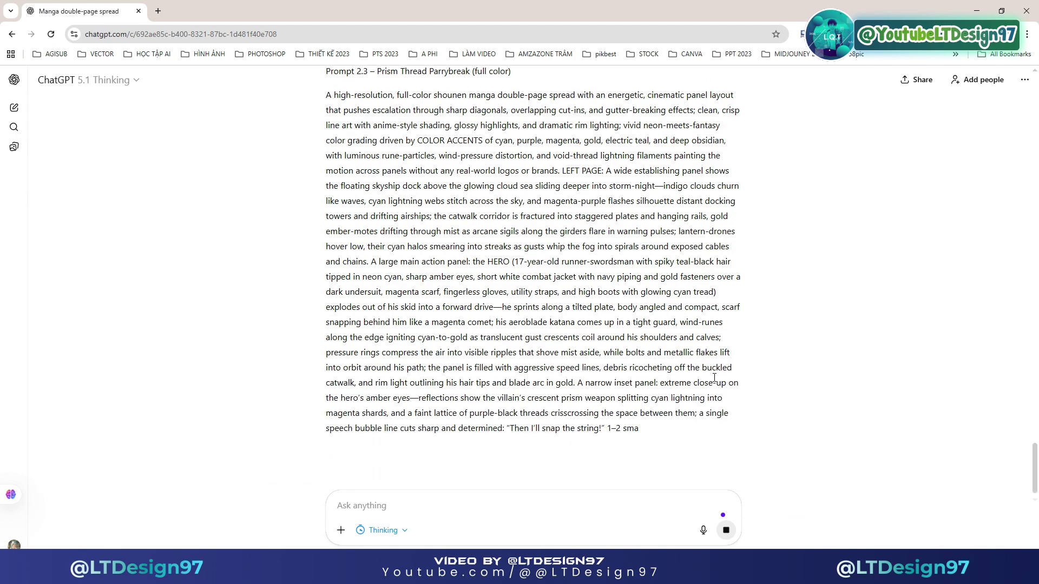
# Copy the full body text of Prompt 2.3, from "A high-resolution" to the closing narrator quote.
pyautogui.scroll(3, 472, 287)
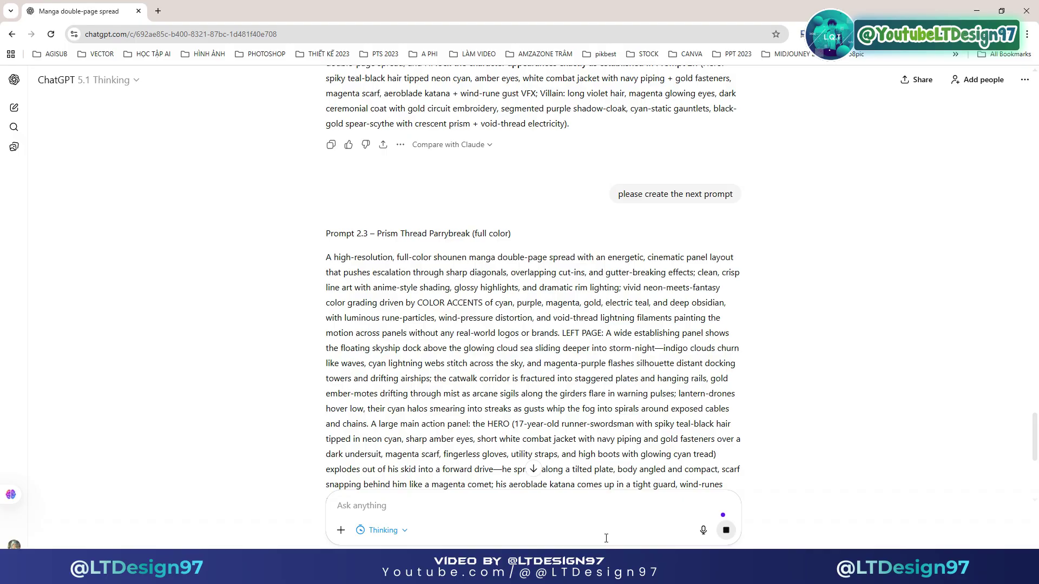
pyautogui.click(533, 469)
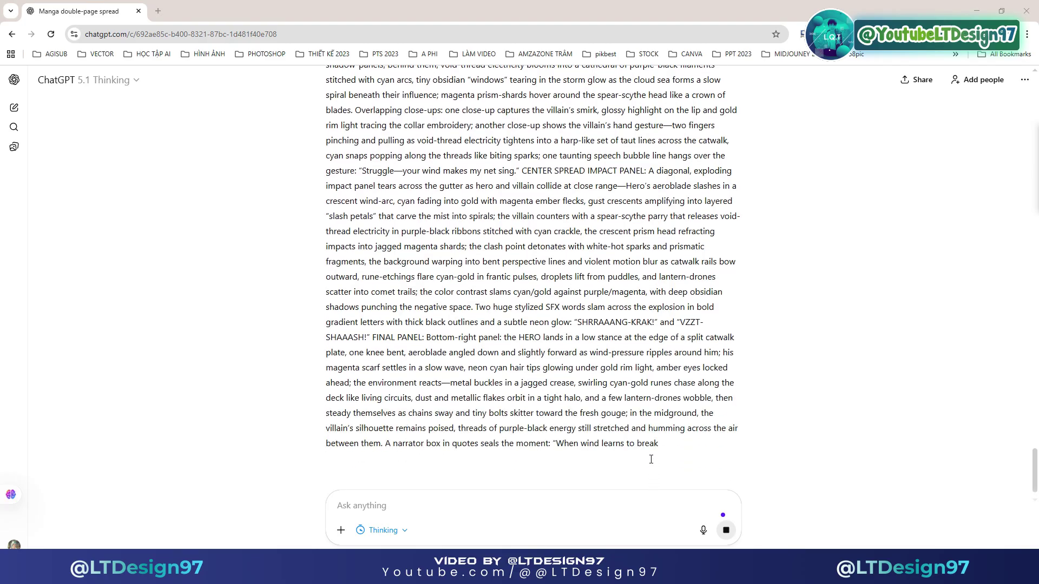
pyautogui.scroll(10, 439, 389)
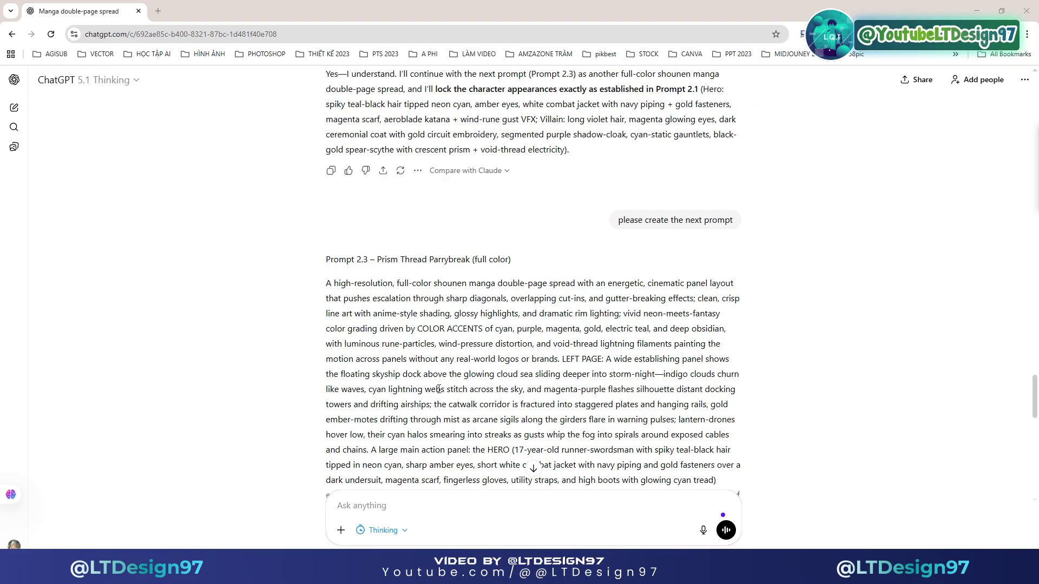
pyautogui.moveTo(328, 283); pyautogui.dragTo(477, 385)
pyautogui.rightClick(480, 288)
pyautogui.click(538, 302)
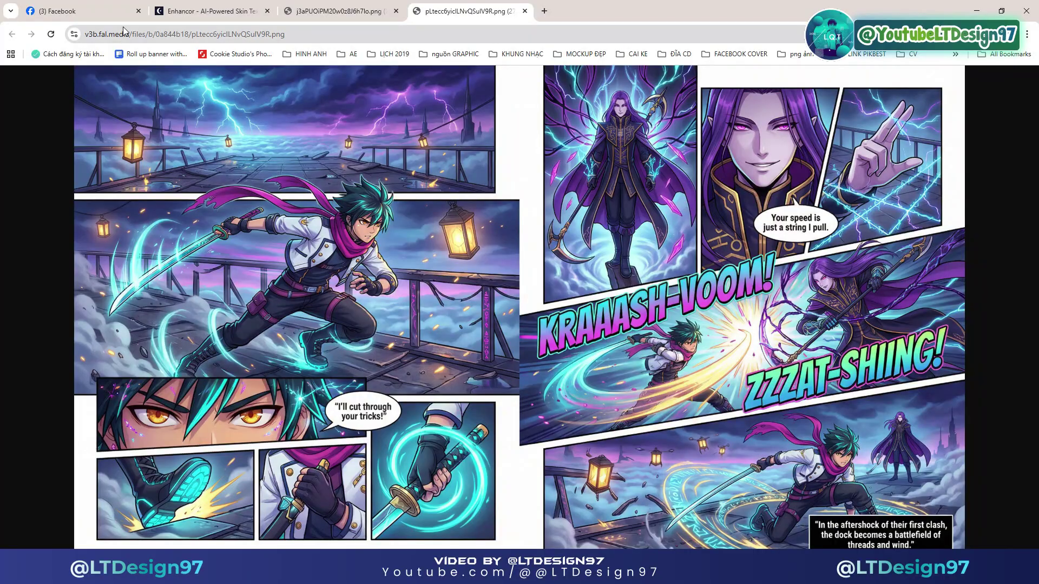
# Switch to Enhancor's Image Editing page and replace the sample character-rotation prompt with the copied Prompt 2.3 text.
pyautogui.click(211, 11)
pyautogui.click(265, 323)
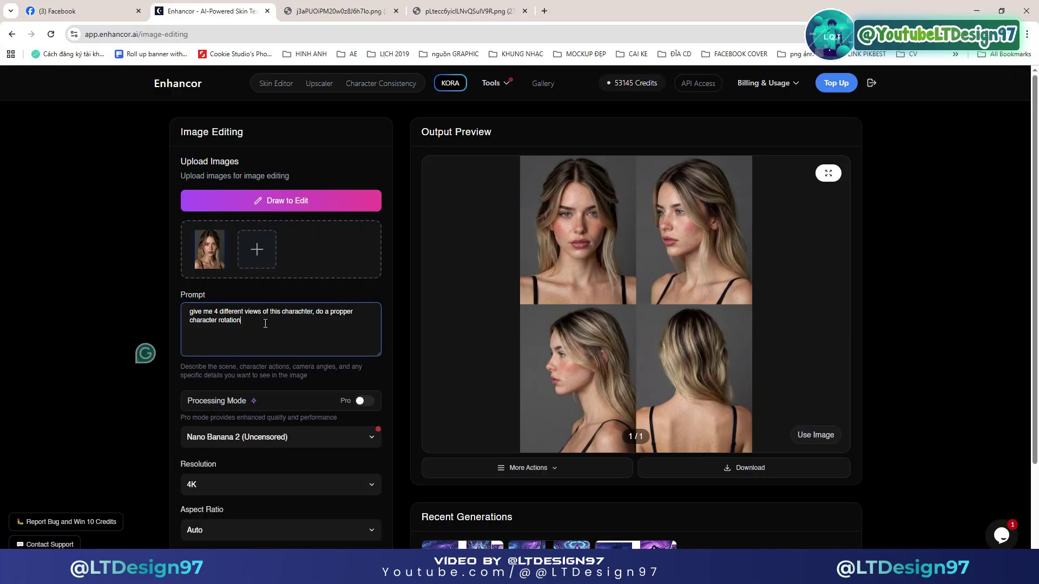
pyautogui.hotkey('ctrl', 'a')
pyautogui.rightClick(264, 323)
pyautogui.click(295, 90)
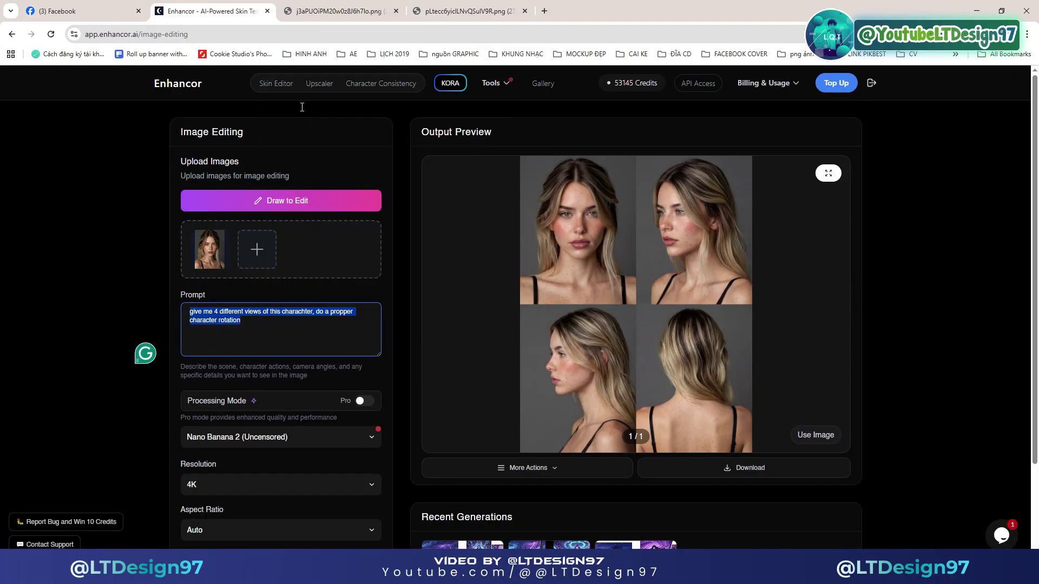
pyautogui.hotkey('ctrl', 'v')
# Set the resolution to 2K and the aspect ratio to 16:9, and start generating the Prompt 2.3 image.
pyautogui.scroll(-2, 274, 424)
pyautogui.click(244, 382)
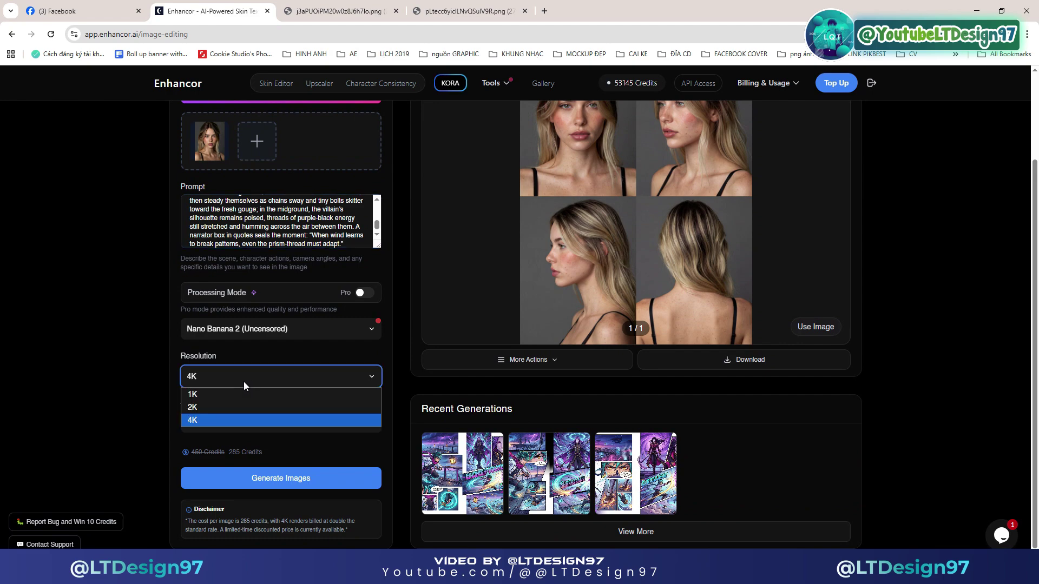
pyautogui.click(209, 400)
pyautogui.click(216, 414)
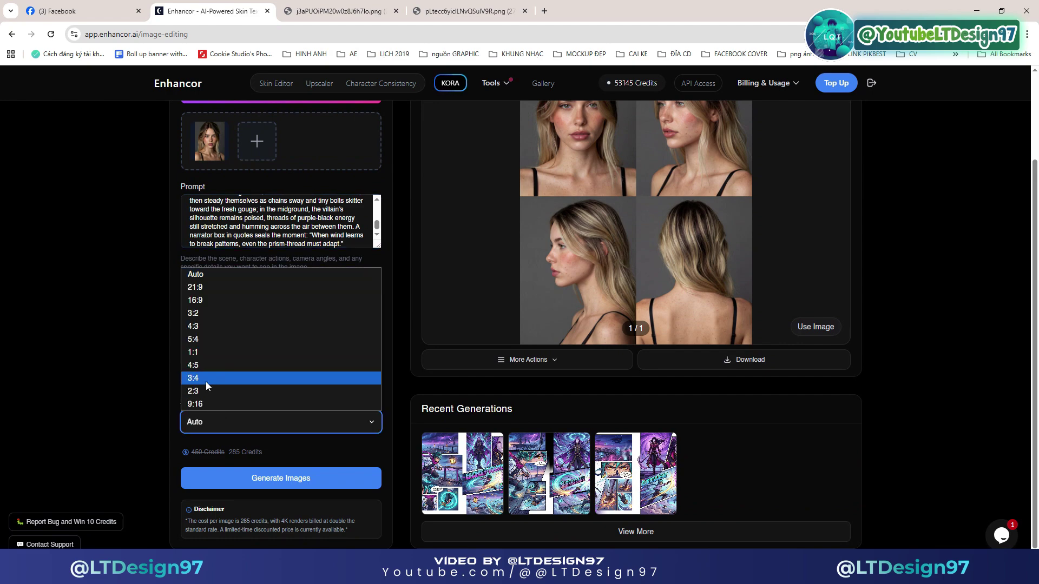
pyautogui.click(208, 301)
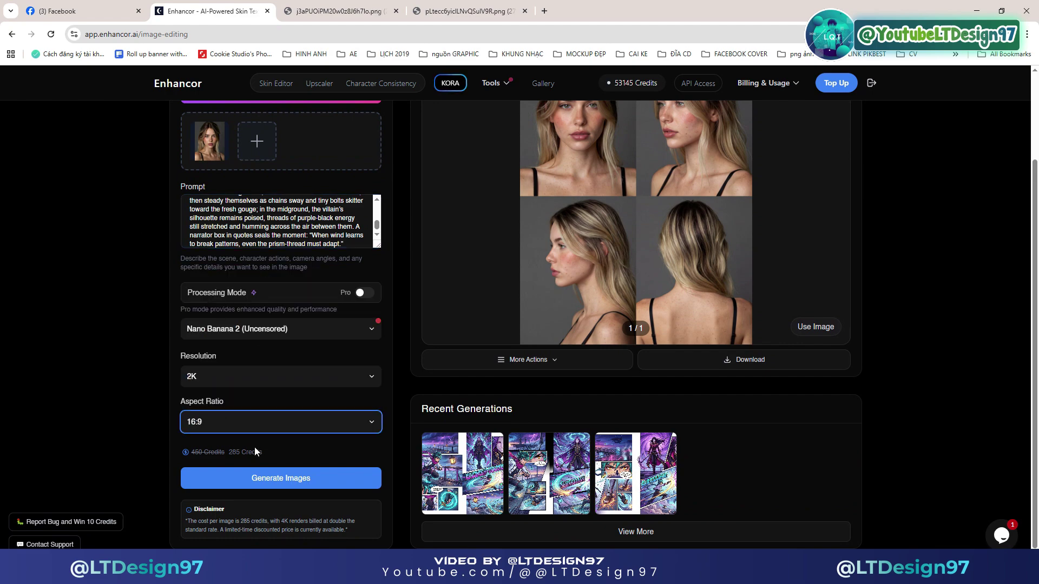
pyautogui.click(255, 479)
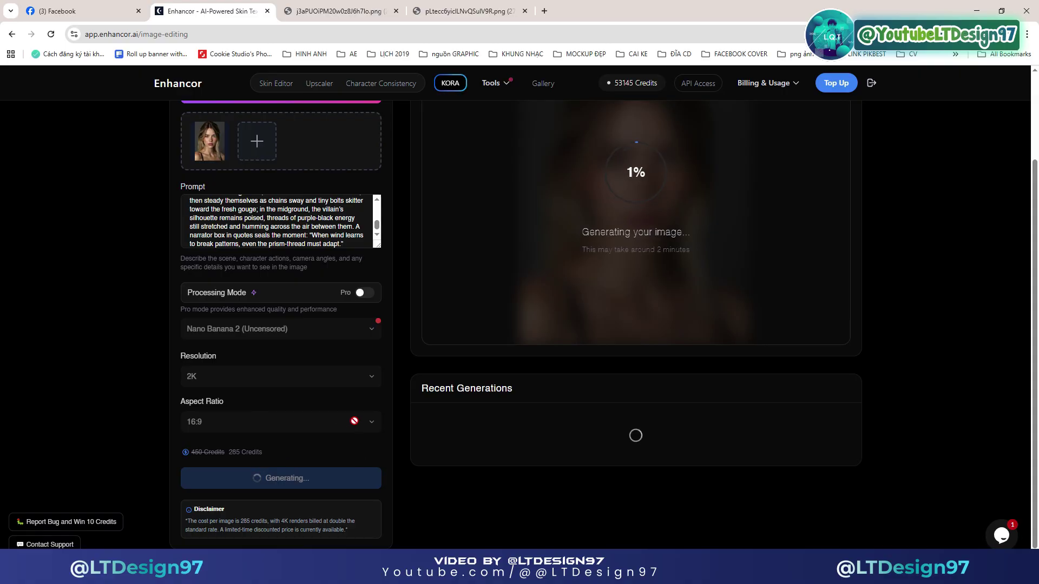
# Duplicate the Enhancor browser tab and return to the ChatGPT conversation.
pyautogui.rightClick(230, 19)
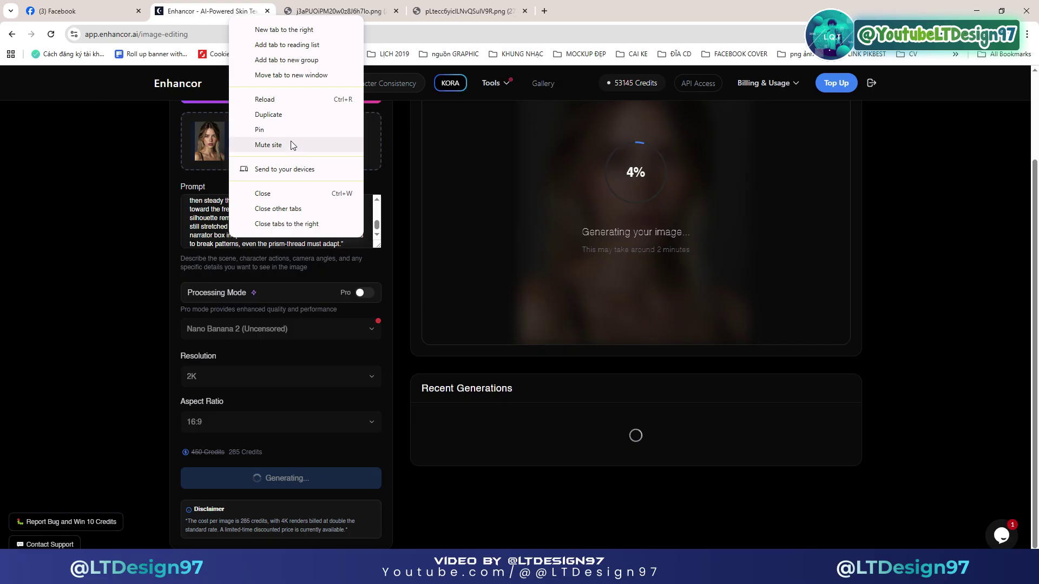
pyautogui.click(269, 115)
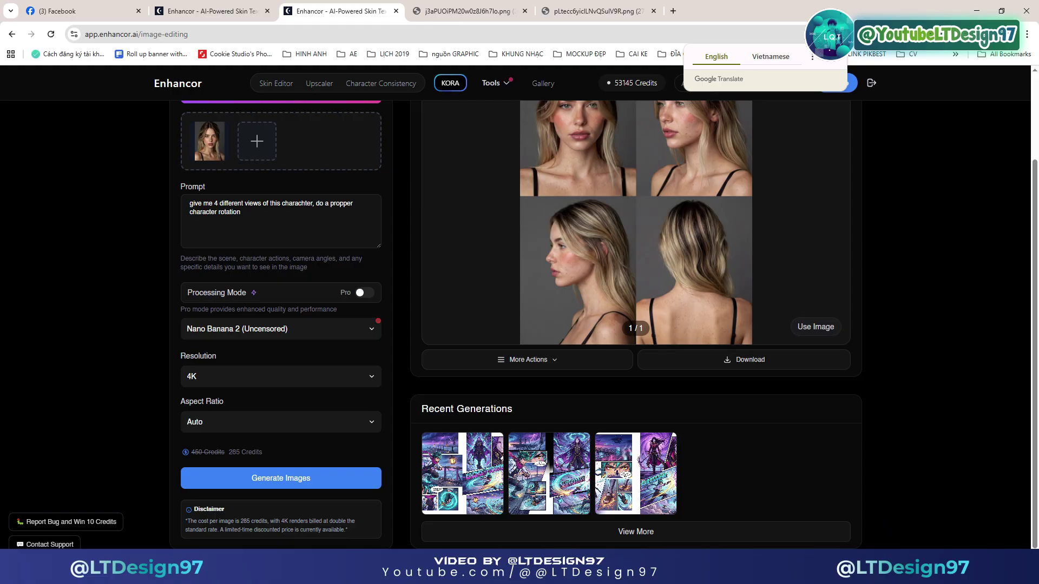
pyautogui.click(966, 536)
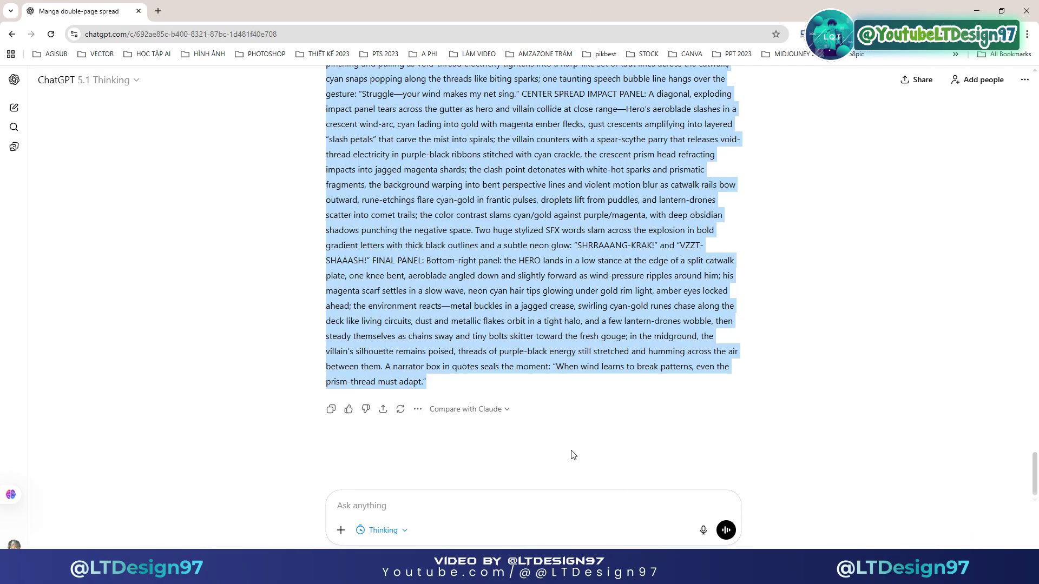
# Reuse the previous request in ChatGPT with "Great," in front and send "Great,please create the next prompt".
pyautogui.scroll(10, 573, 455)
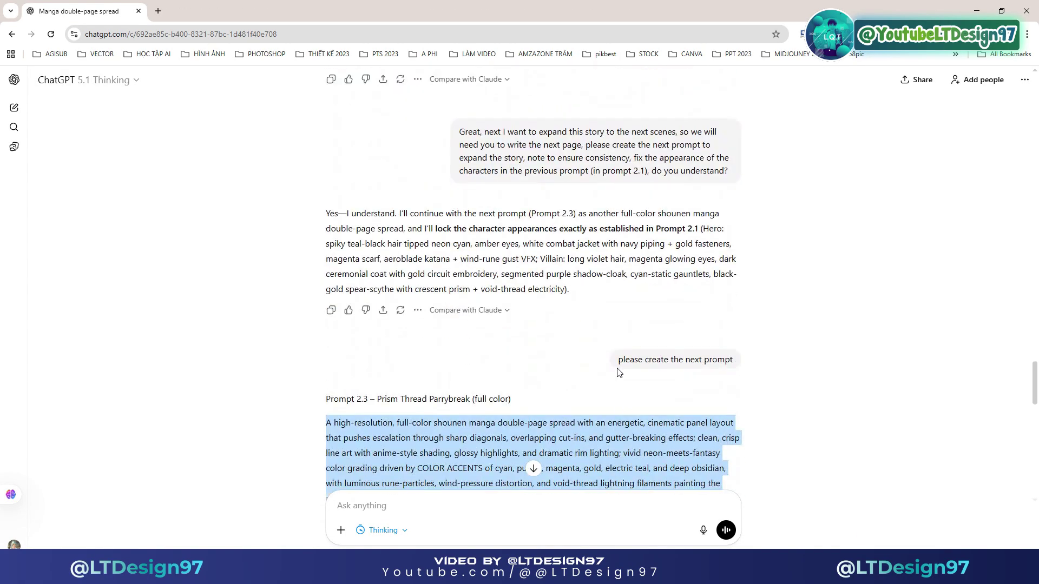
pyautogui.moveTo(617, 363); pyautogui.dragTo(753, 365)
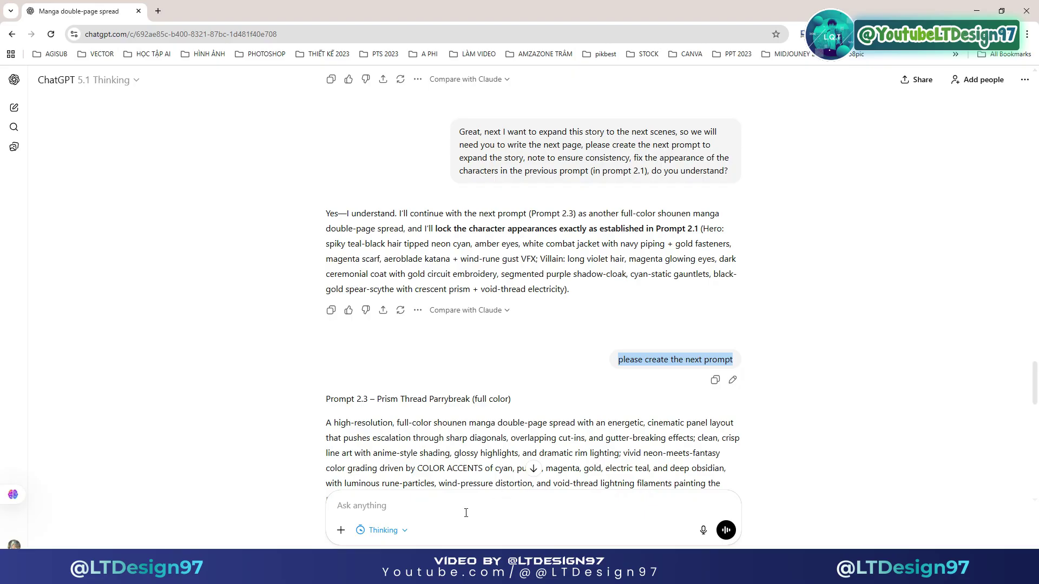
pyautogui.click(346, 505)
pyautogui.hotkey('ctrl', 'v')
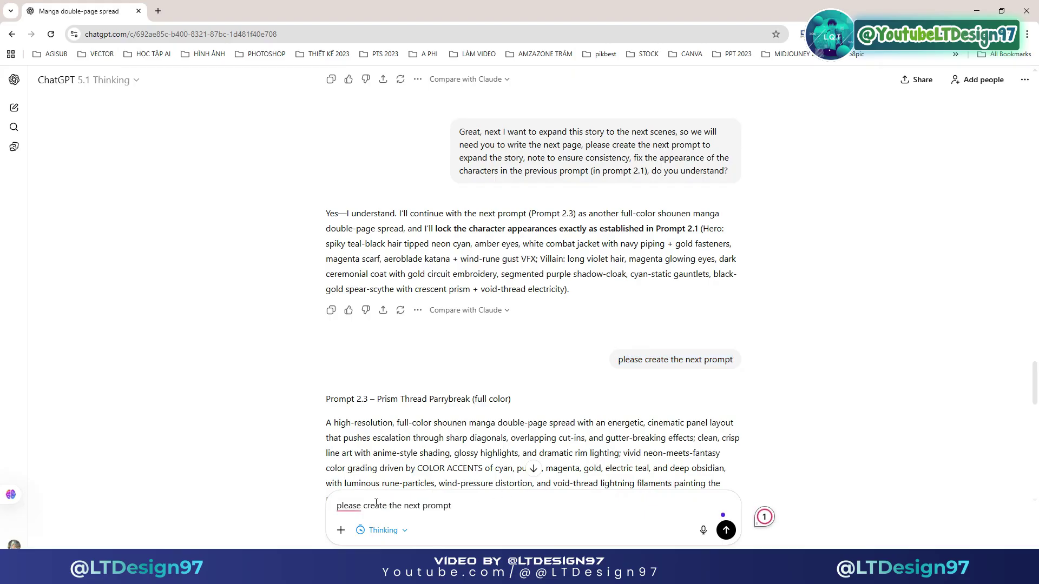
pyautogui.write('Great')
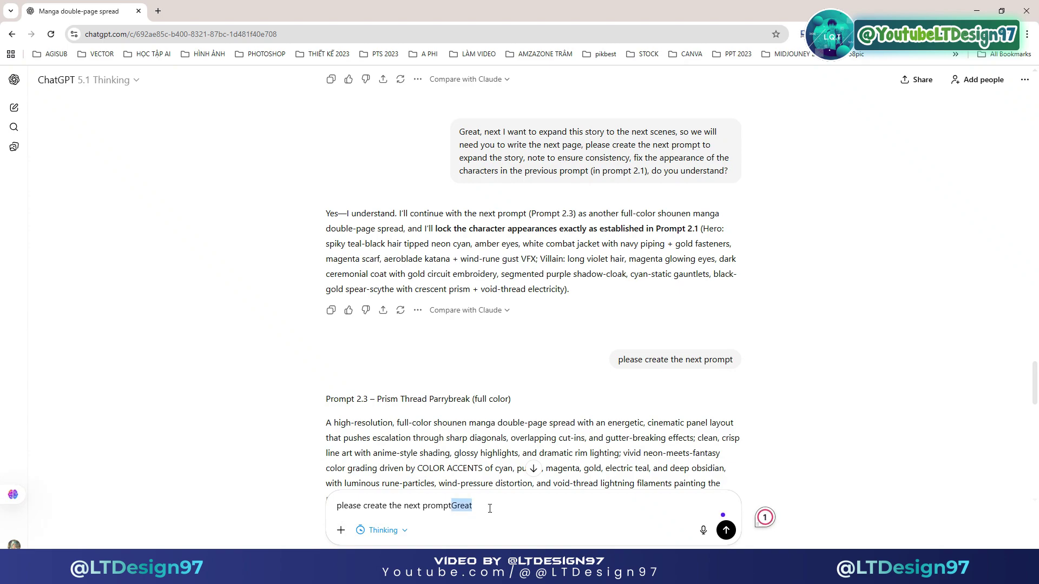
pyautogui.press('BackSpace')
pyautogui.hotkey('ctrl', 'v')
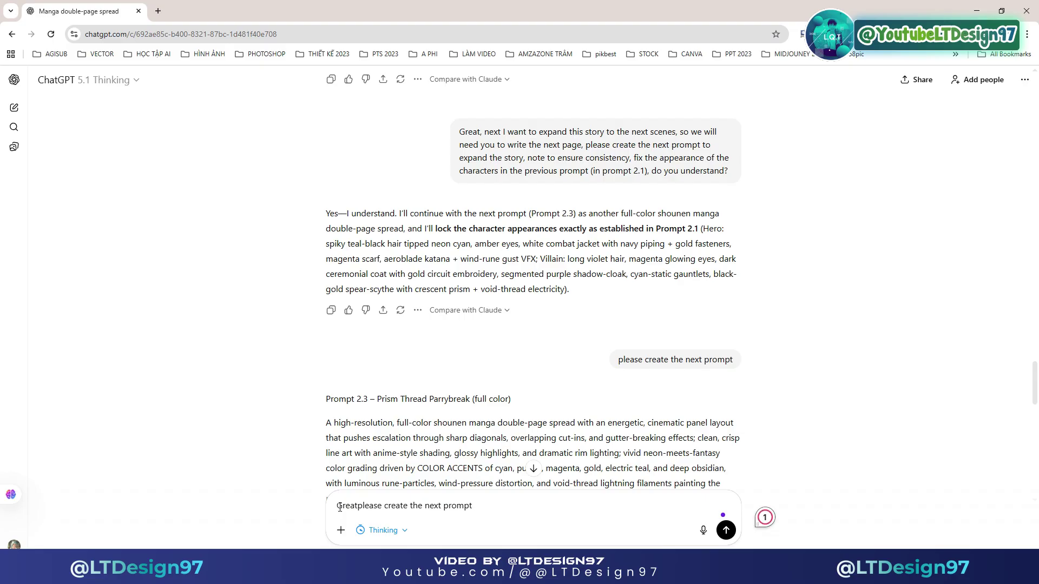
pyautogui.write(',')
pyautogui.press('Return')
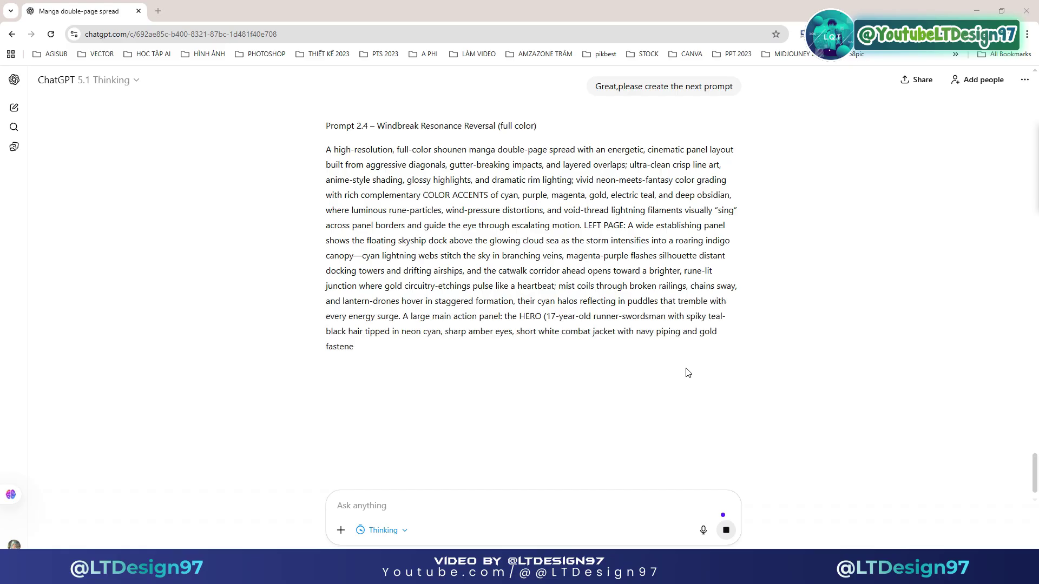
pyautogui.scroll(-4, 758, 379)
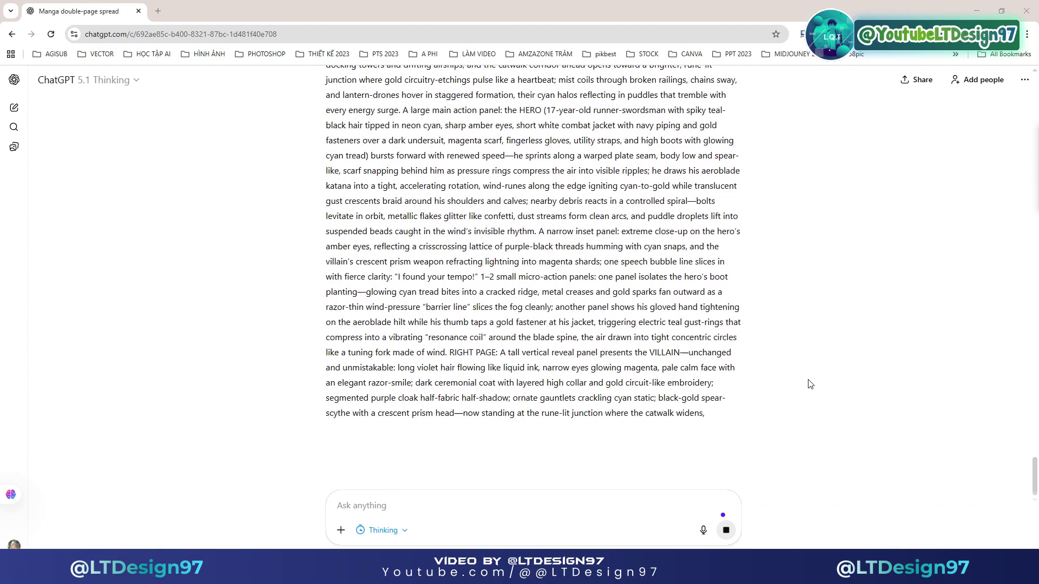
pyautogui.scroll(-2, 747, 413)
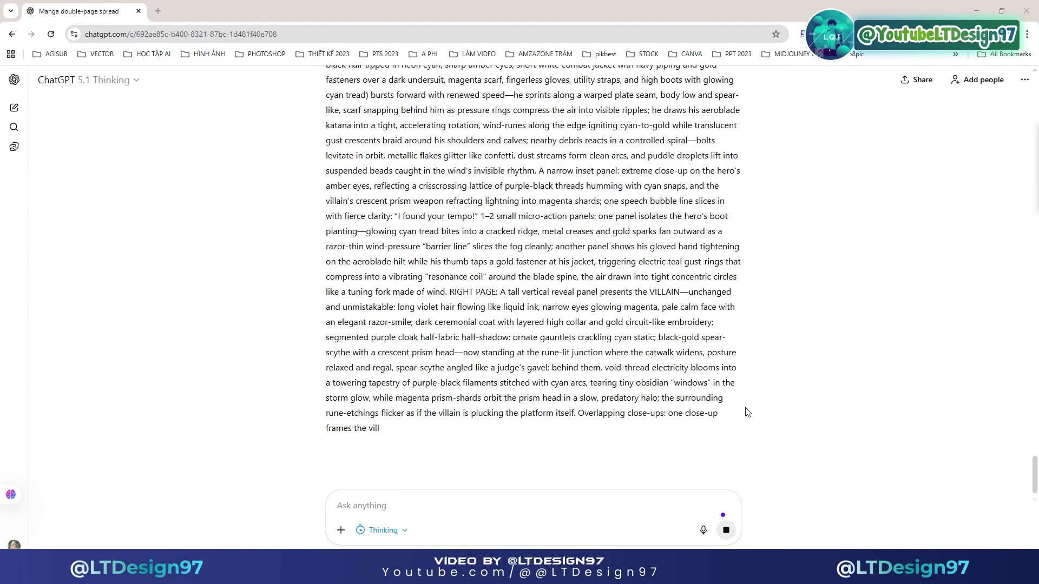
pyautogui.scroll(-1, 748, 413)
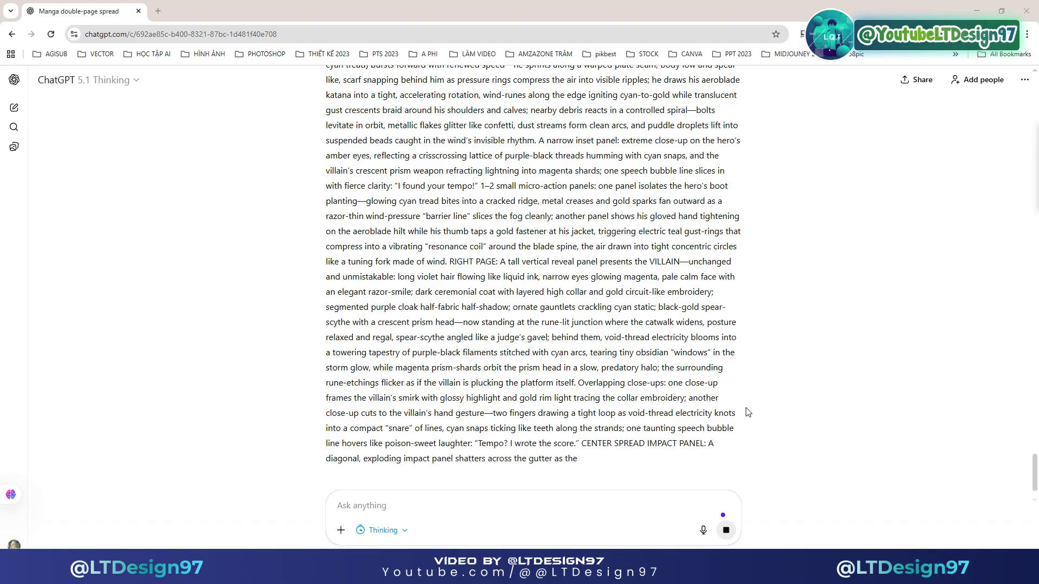
pyautogui.scroll(-2, 750, 411)
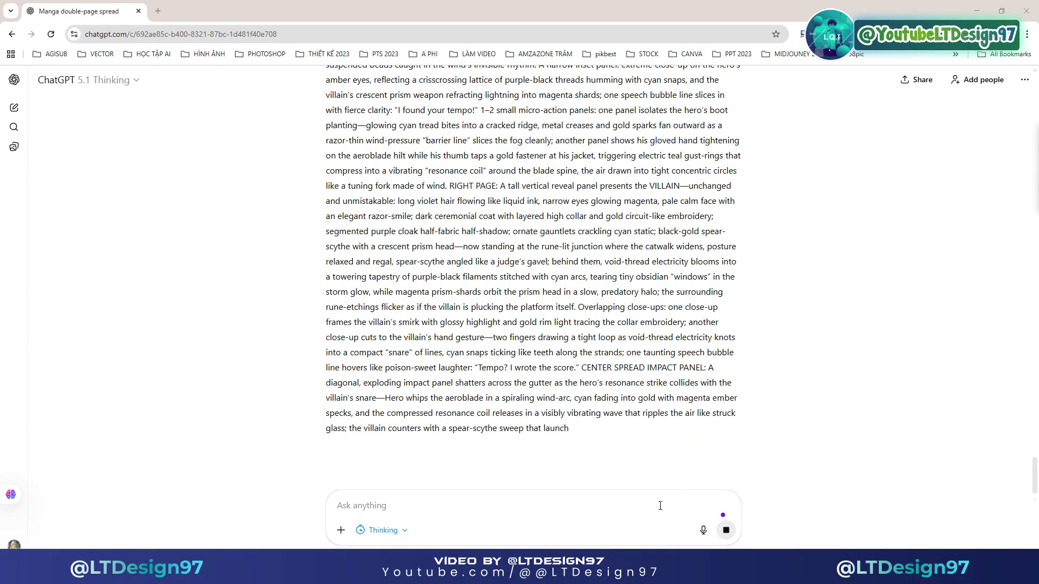
pyautogui.scroll(-1, 687, 432)
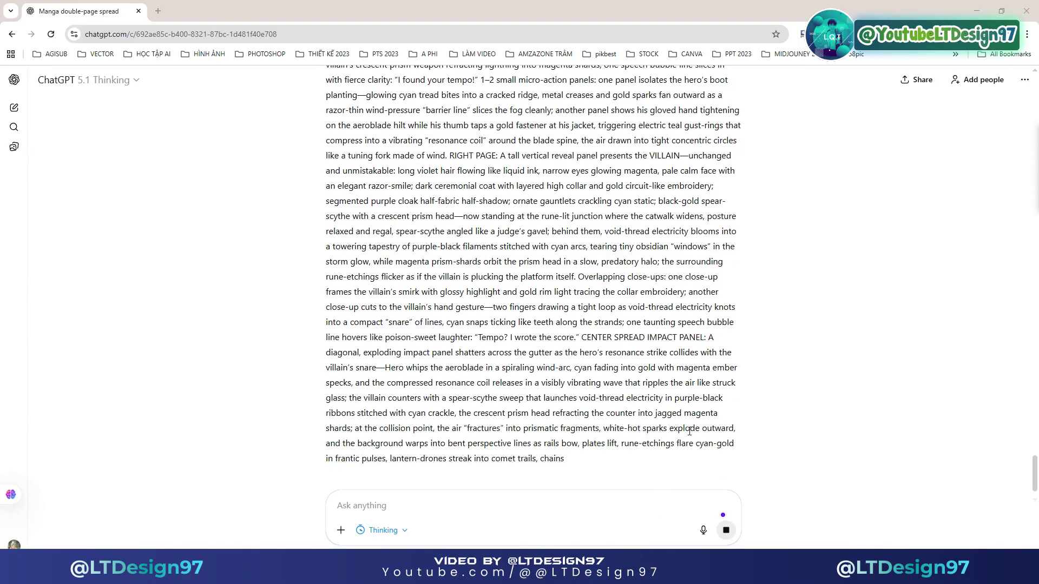
# Copy the previous request in the conversation and send "Great,please create the next prompt" once more.
pyautogui.scroll(15, 689, 432)
pyautogui.scroll(-3, 692, 429)
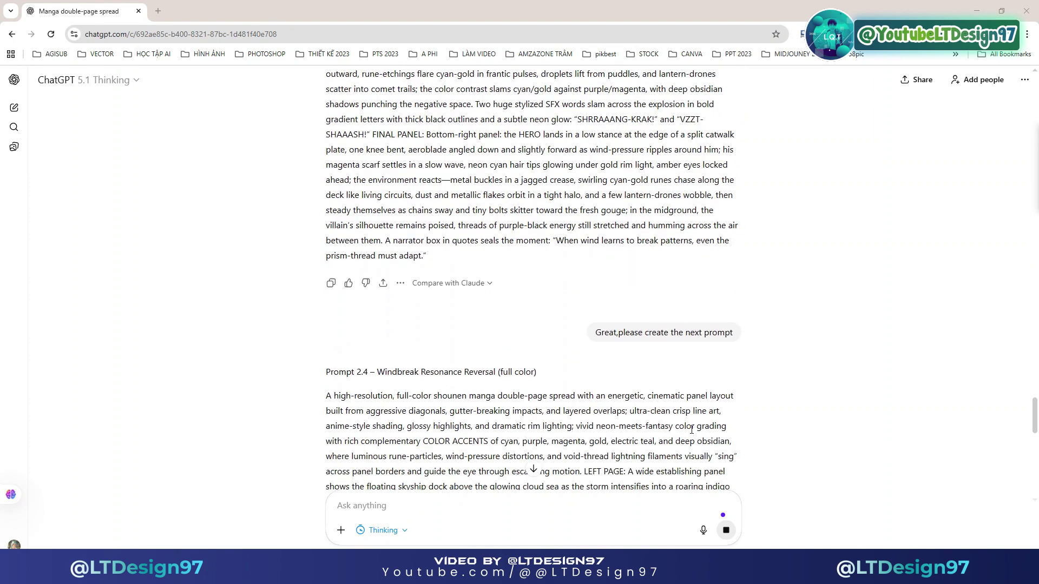
pyautogui.moveTo(596, 332); pyautogui.dragTo(735, 327)
pyautogui.hotkey('ctrl', 'c')
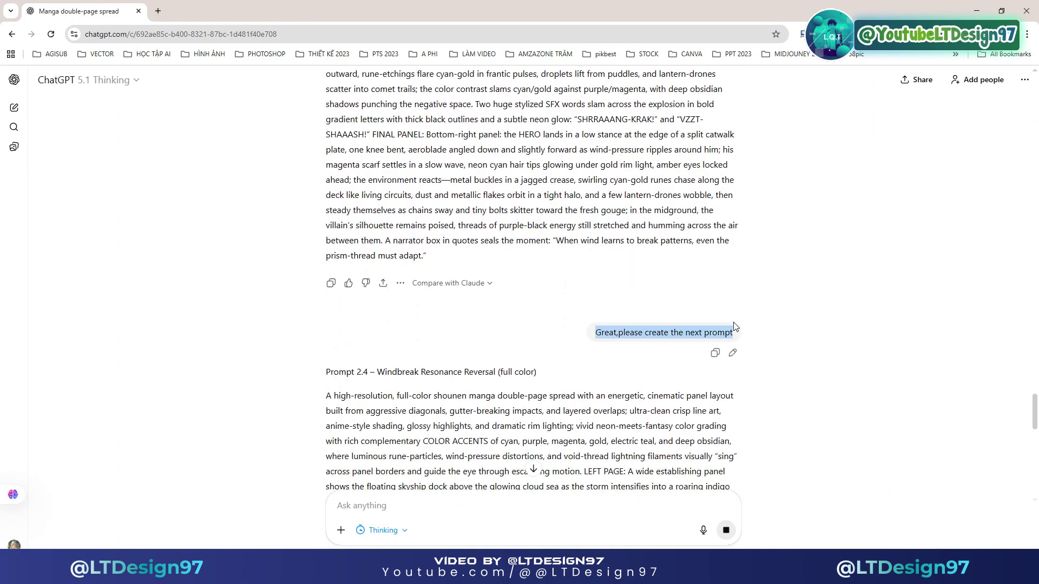
pyautogui.click(433, 504)
pyautogui.hotkey('ctrl', 'v')
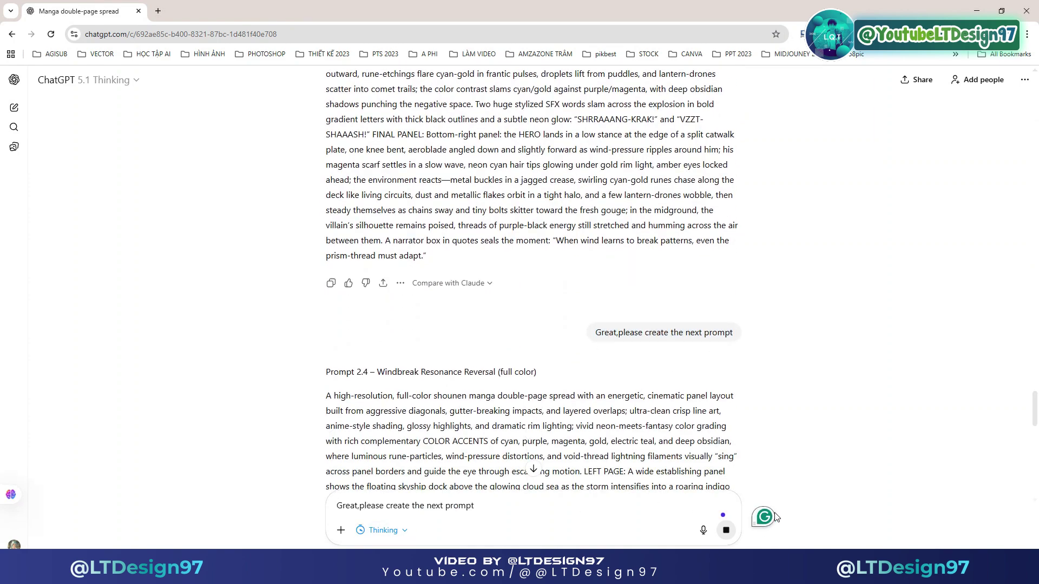
pyautogui.scroll(-12, 687, 411)
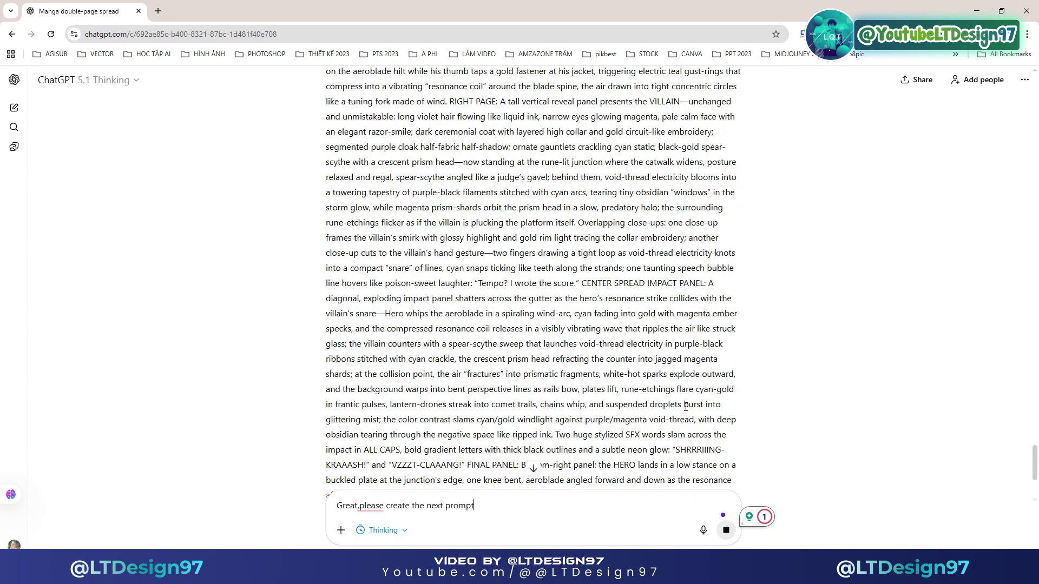
pyautogui.press('Return')
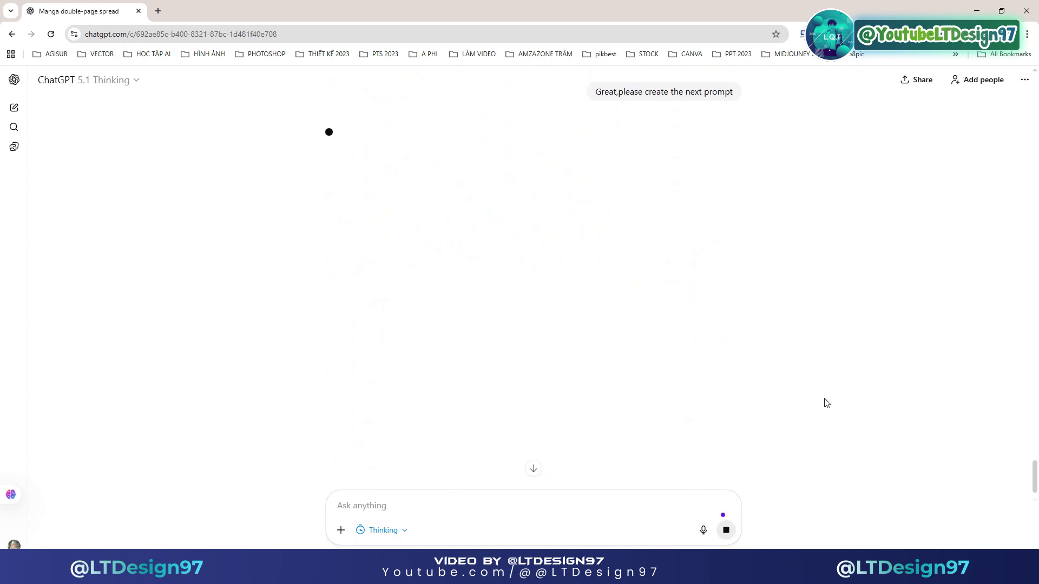
# Copy the full body text of Prompt 2.4 – Windbreak Resonance Reversal (full color) from the ChatGPT reply.
pyautogui.scroll(3, 830, 401)
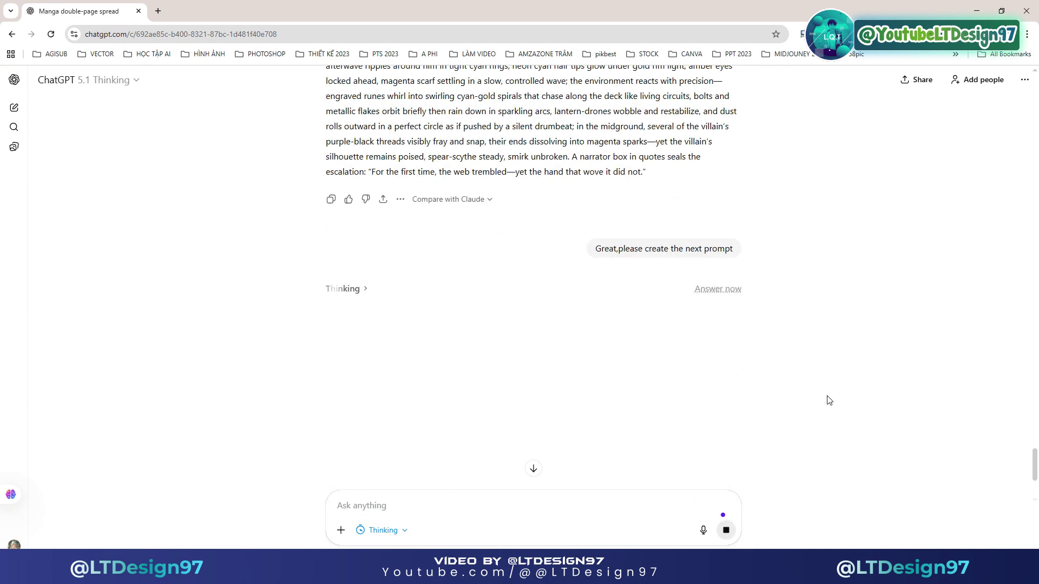
pyautogui.scroll(5, 830, 400)
pyautogui.scroll(7, 828, 399)
pyautogui.scroll(-4, 327, 309)
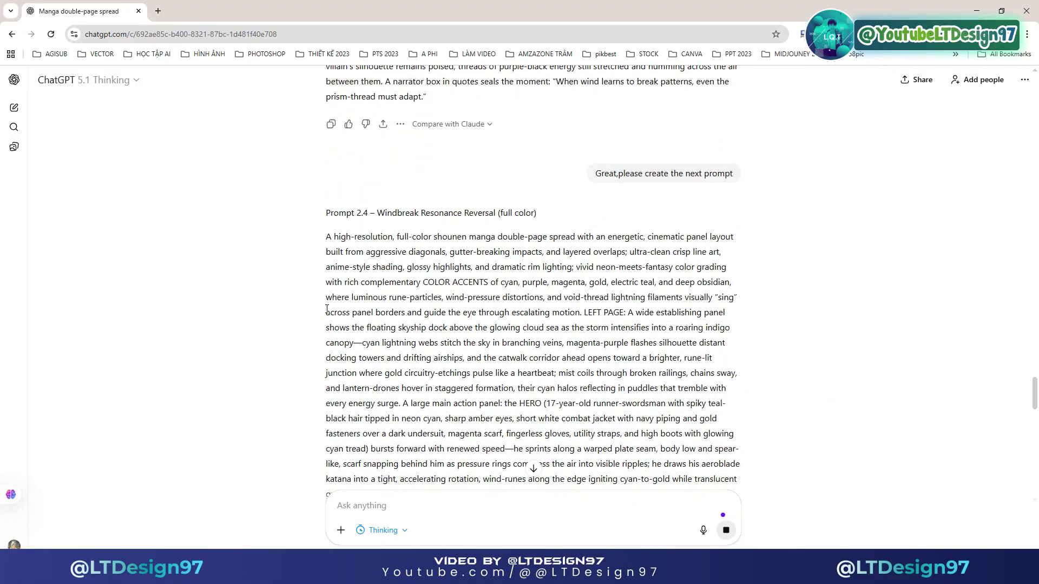
pyautogui.moveTo(332, 242); pyautogui.dragTo(647, 388)
pyautogui.rightClick(596, 299)
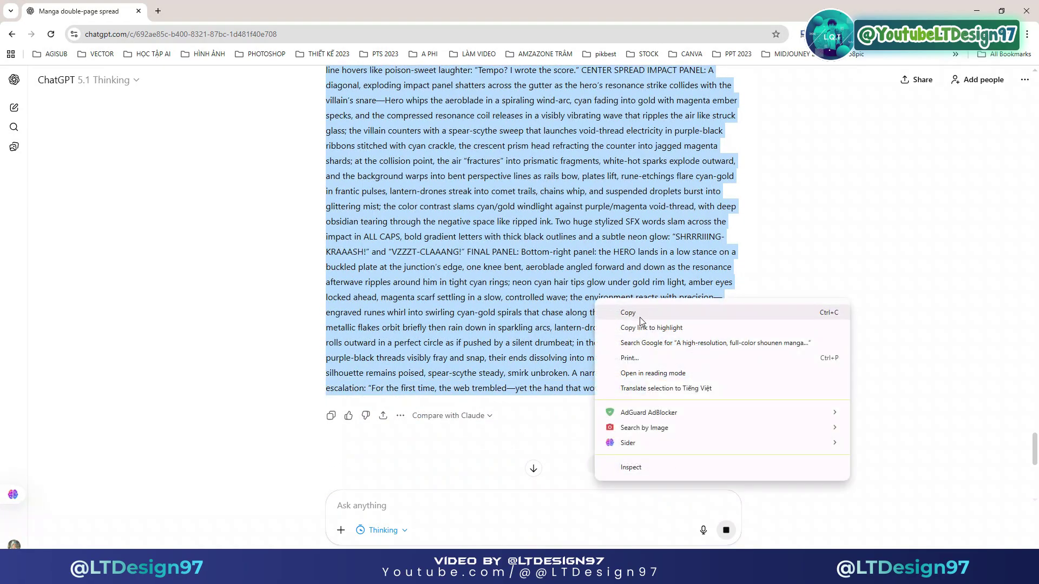
pyautogui.click(639, 316)
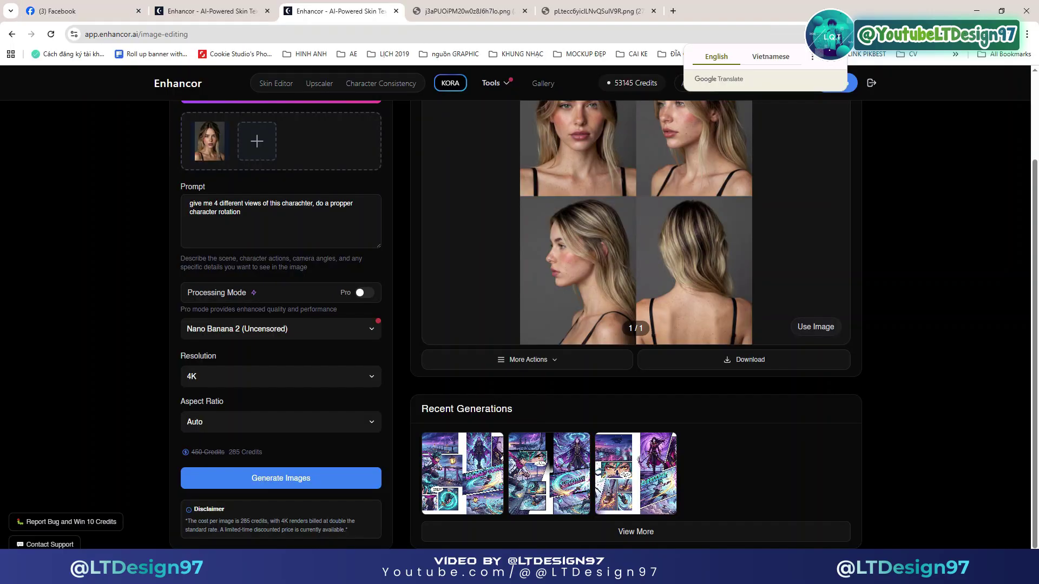
# Switch to Enhancor's duplicated Image Editing page and replace the sample character-rotation prompt with the copied Prompt 2.4 text.
pyautogui.hotkey('alt', 'Tab')
pyautogui.click(202, 200)
pyautogui.hotkey('ctrl', 'a')
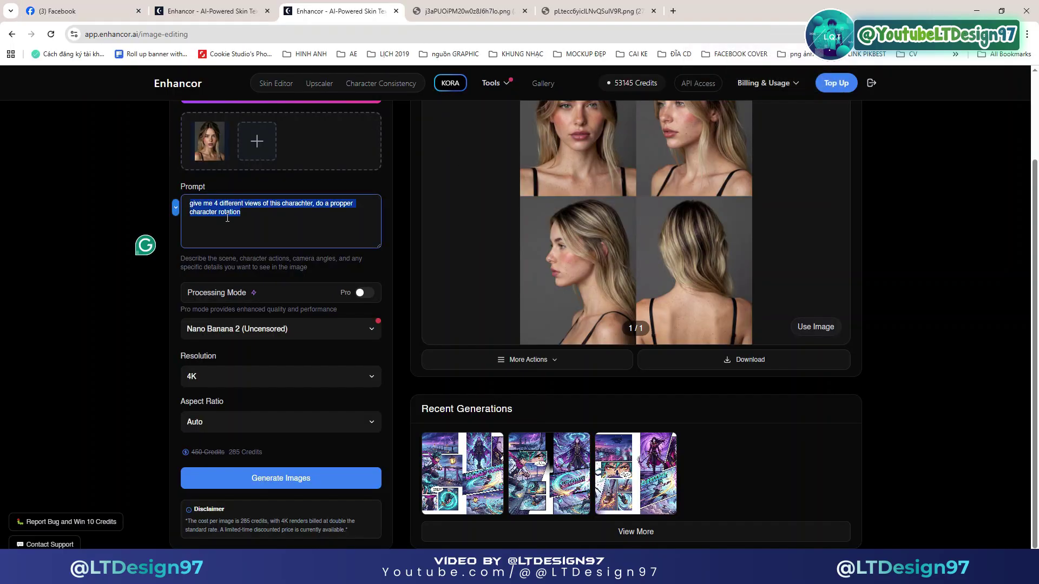
pyautogui.hotkey('ctrl', 'v')
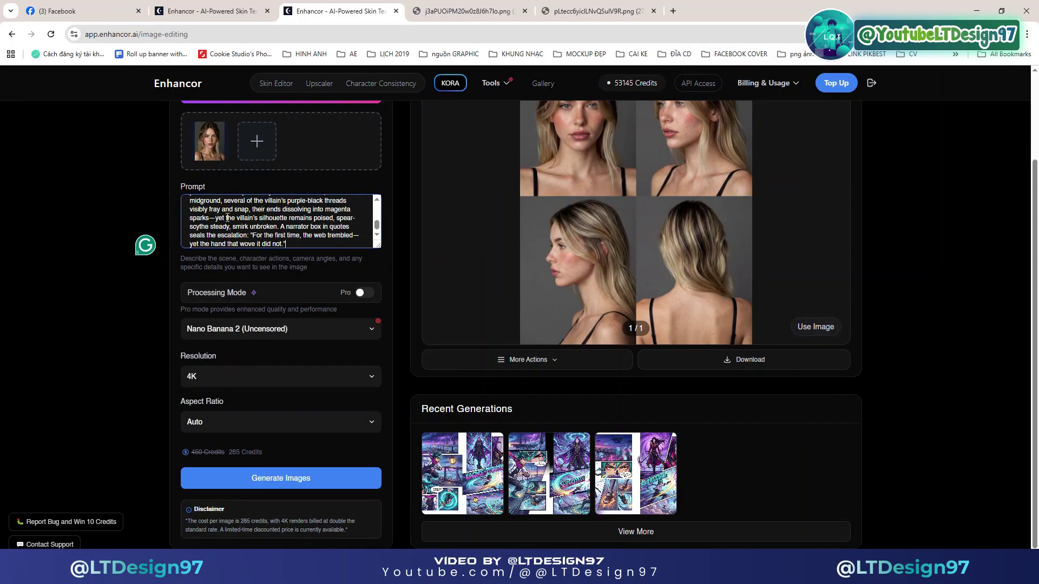
# Set the resolution to 2K and the aspect ratio to 16:9, and start generating the Prompt 2.4 image.
pyautogui.click(230, 373)
pyautogui.click(219, 420)
pyautogui.click(217, 418)
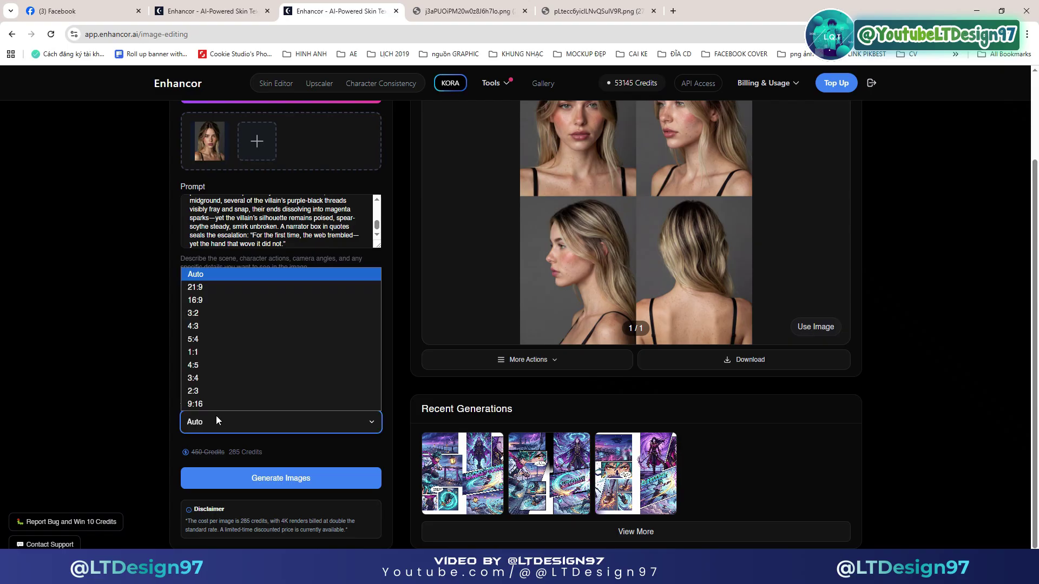
pyautogui.click(218, 300)
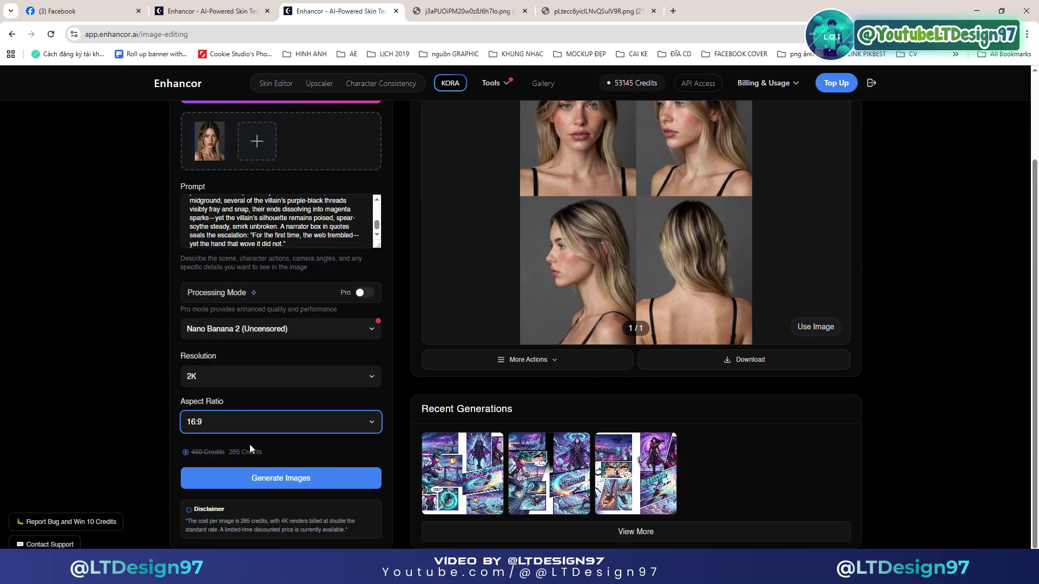
pyautogui.click(265, 479)
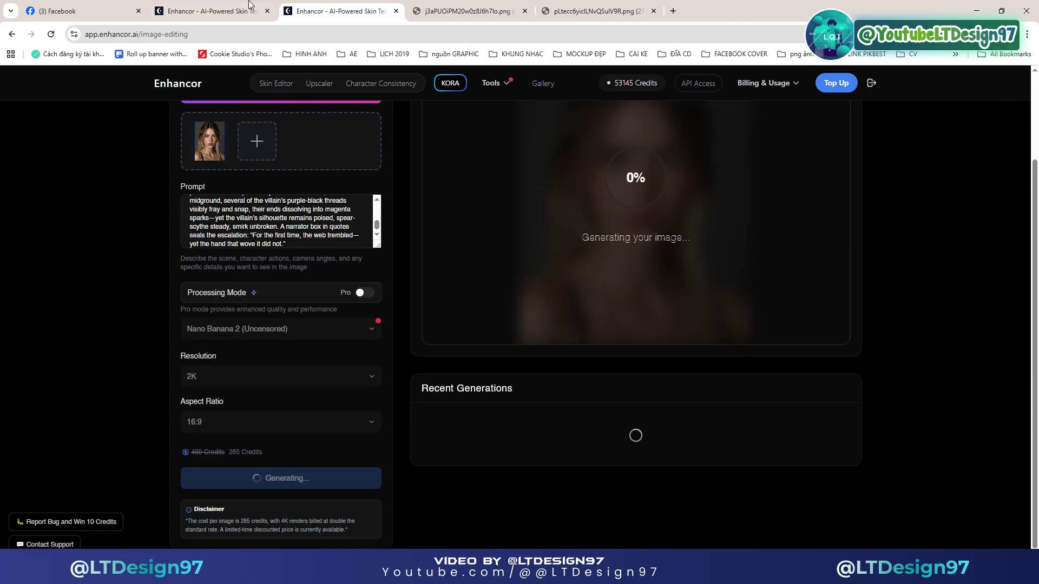
# Open the first Enhancor browser tab and examine the manga spread generated from Prompt 2.3.
pyautogui.click(239, 15)
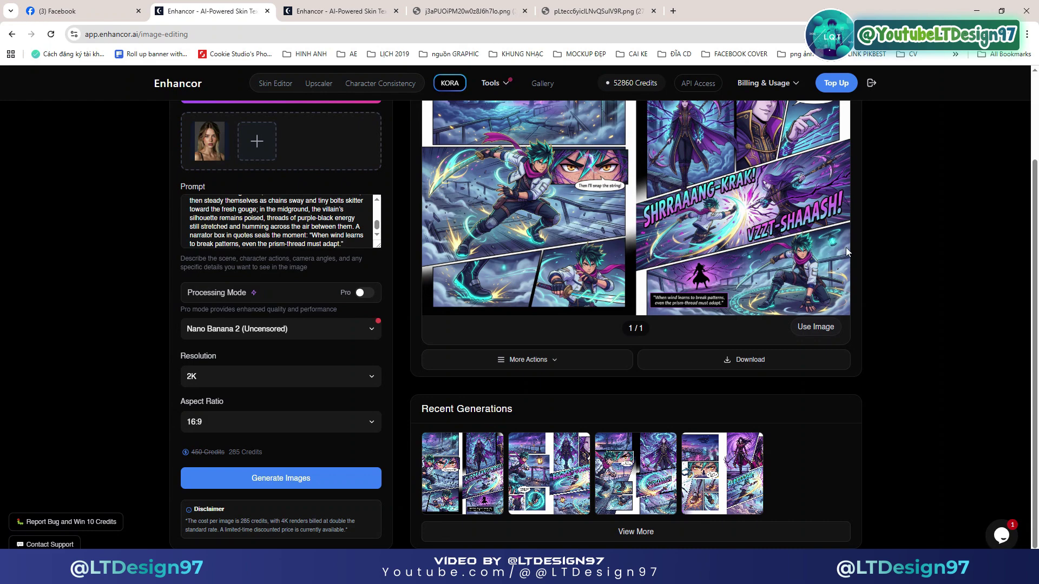
pyautogui.scroll(1, 847, 252)
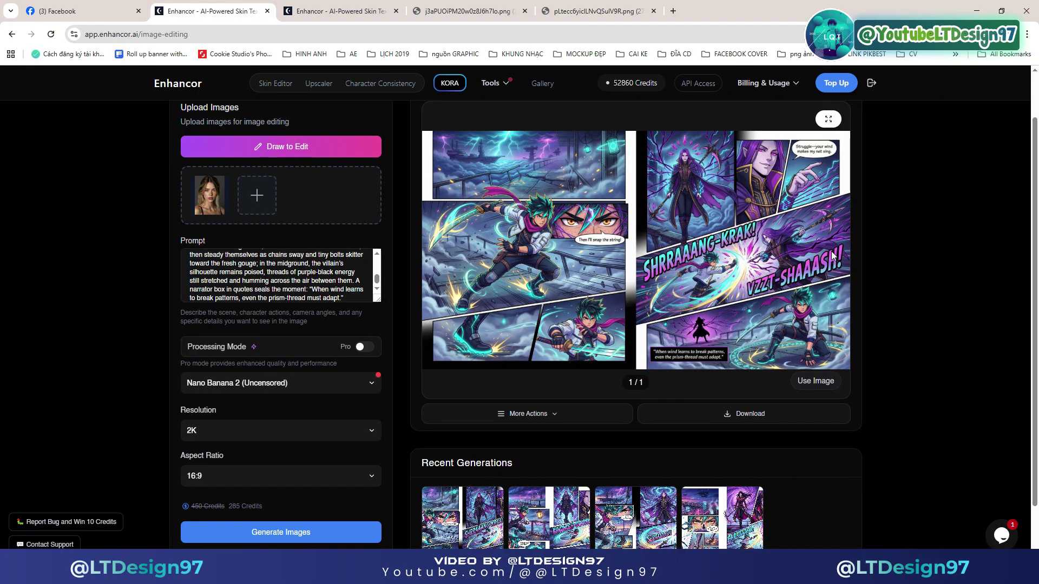
pyautogui.scroll(-1, 832, 251)
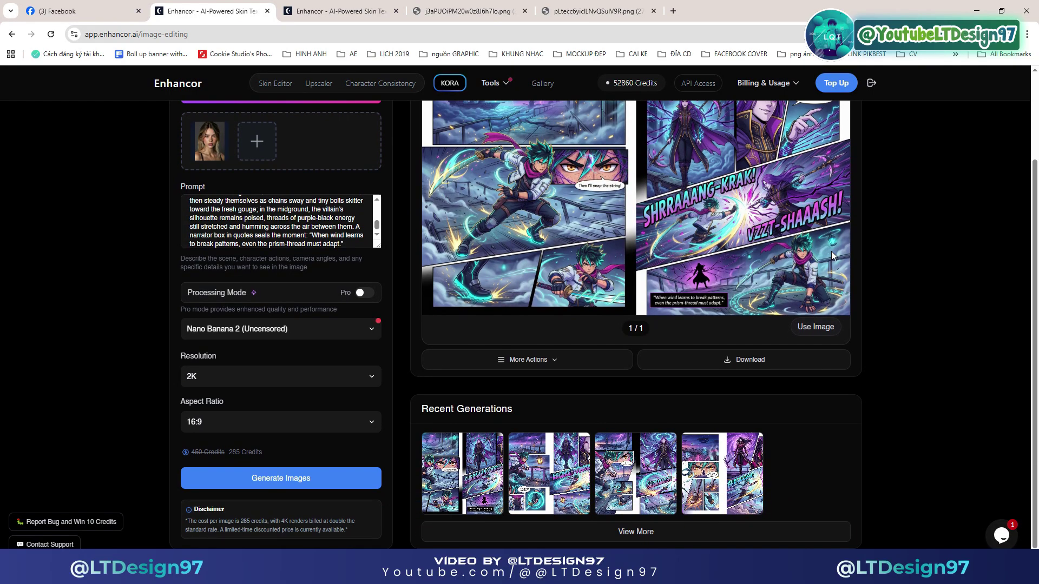
pyautogui.scroll(1, 831, 251)
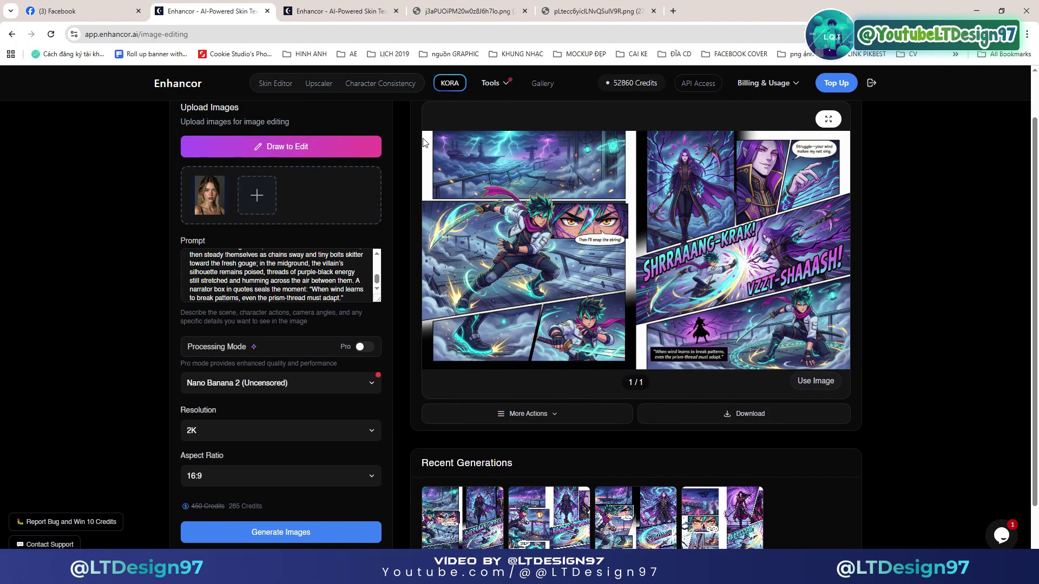
# Switch to ChatGPT and send the request to expand Prompt 2.1 into 3 new prompts with different settings, dialogues and consistent characters, starting with prompt 2.2.
pyautogui.hotkey('alt', 'Tab')
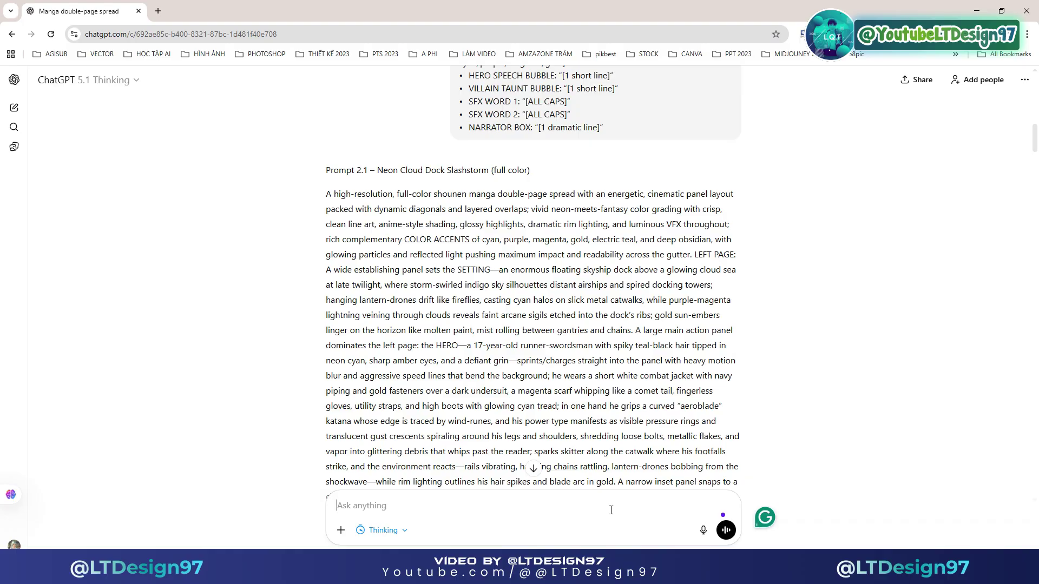
pyautogui.hotkey('ctrl', 'v')
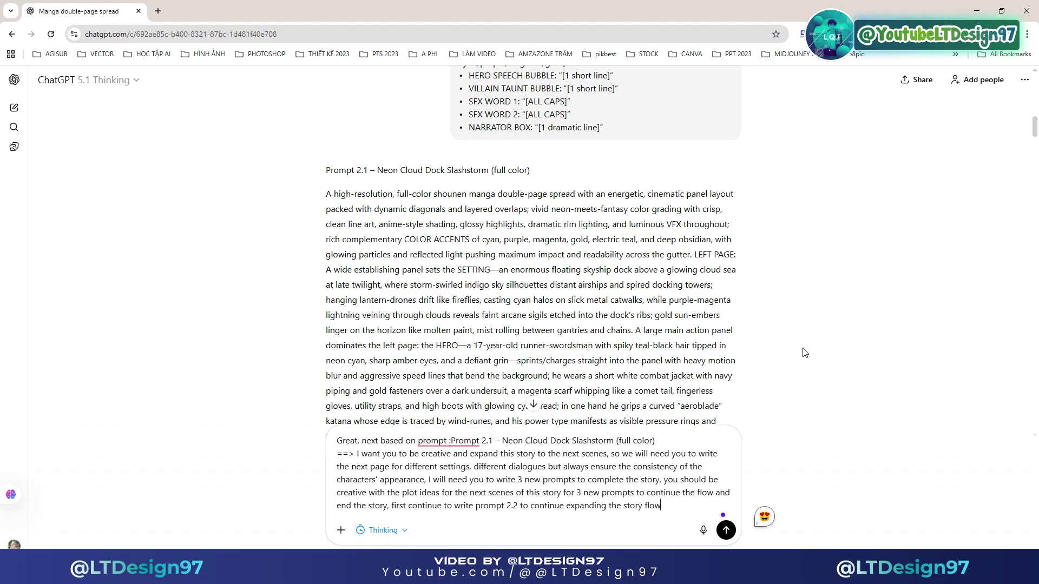
pyautogui.click(727, 532)
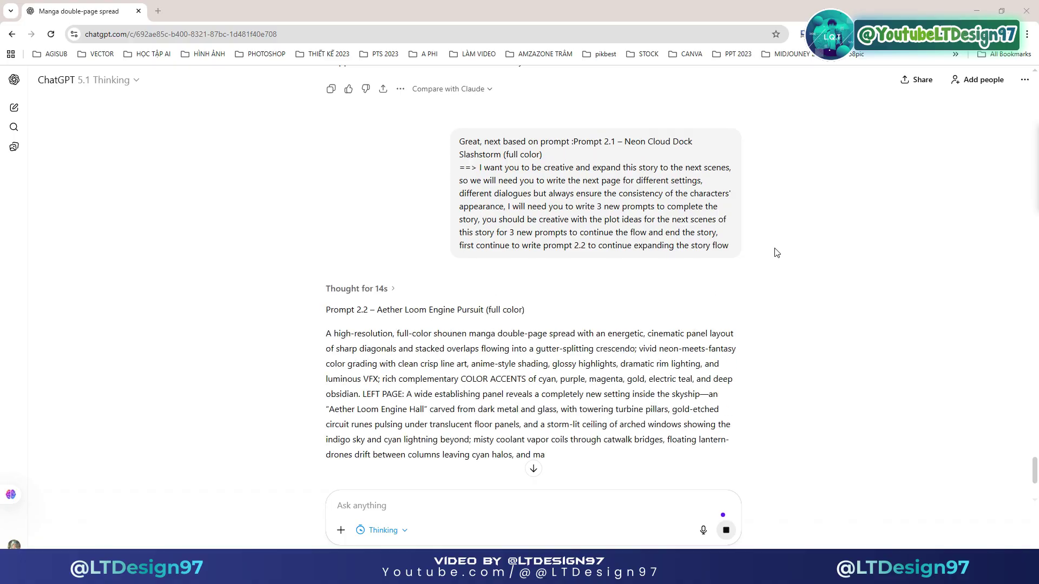
# Read through the new Prompt 2.2 – Aether Loom Engine Pursuit while ChatGPT writes it, checking its setting, characters and dialogue.
pyautogui.scroll(-1, 777, 253)
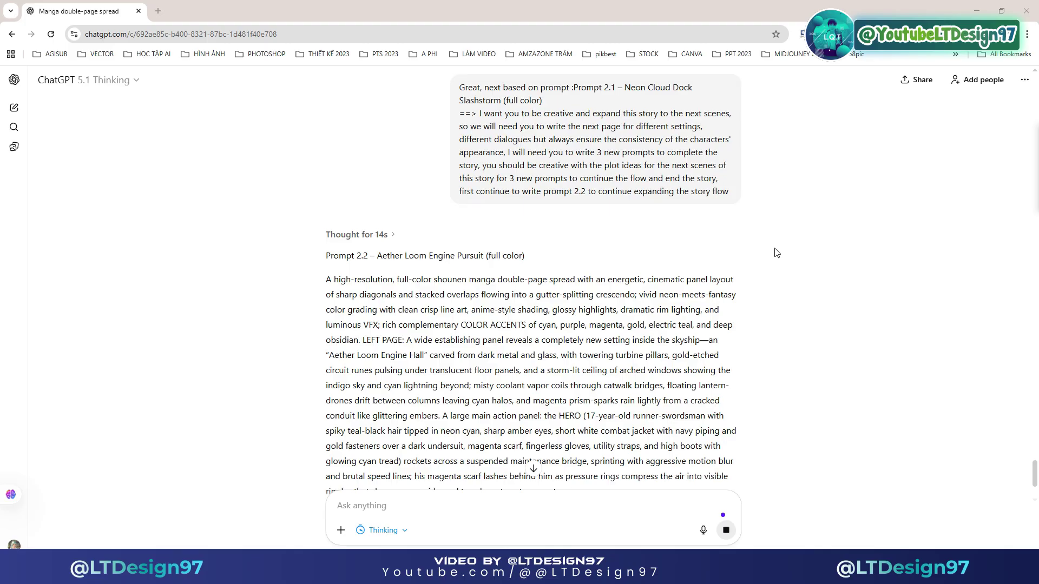
pyautogui.scroll(-3, 777, 253)
pyautogui.scroll(2, 777, 253)
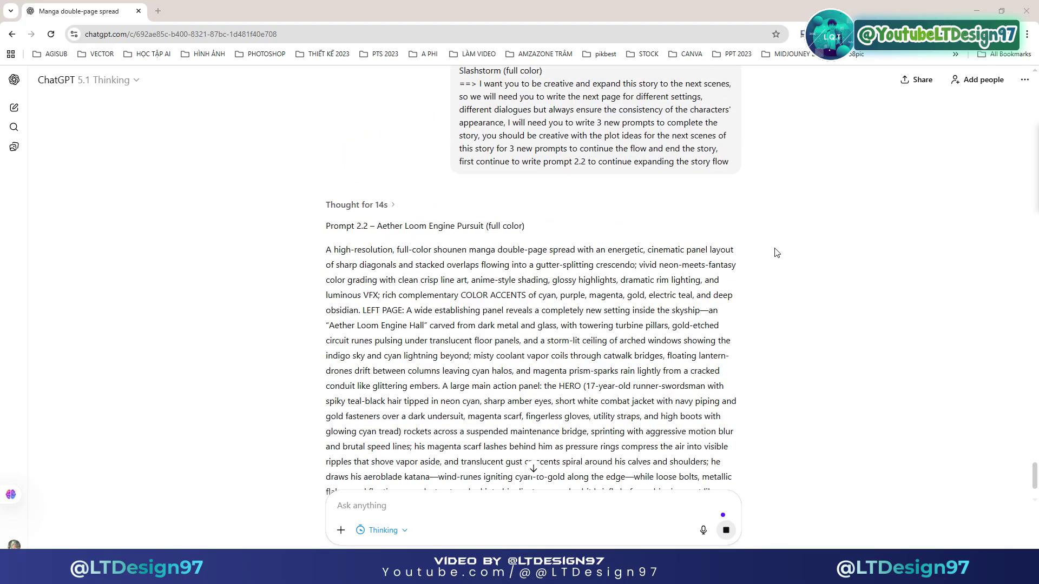
pyautogui.scroll(-2, 777, 252)
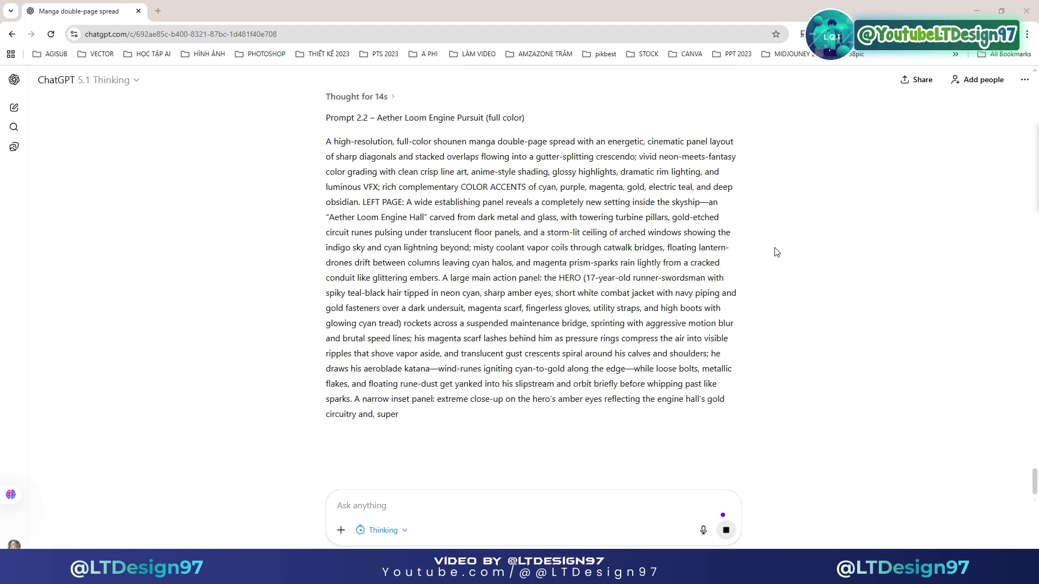
pyautogui.scroll(1, 776, 253)
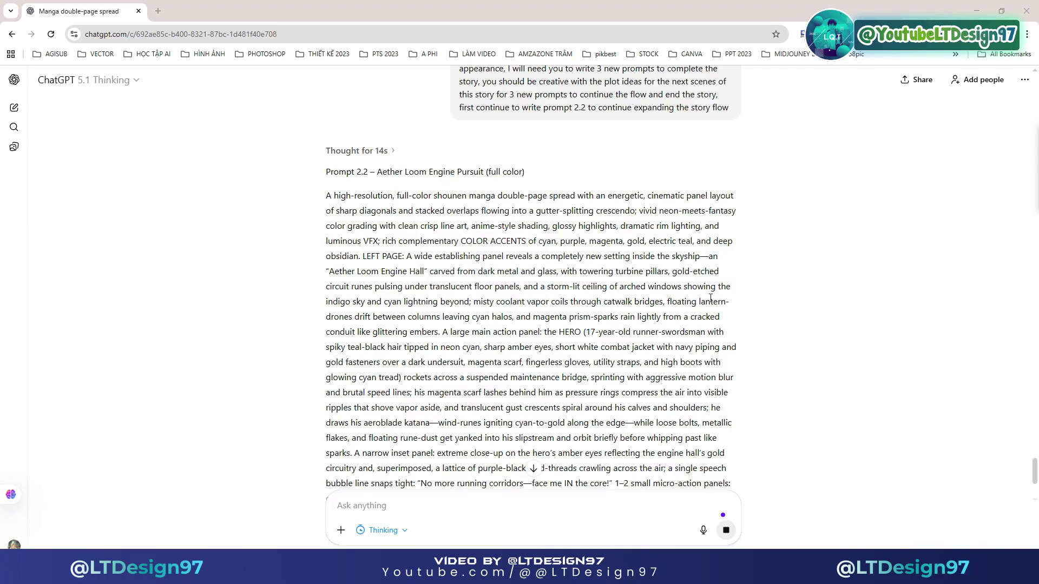
pyautogui.scroll(-4, 711, 298)
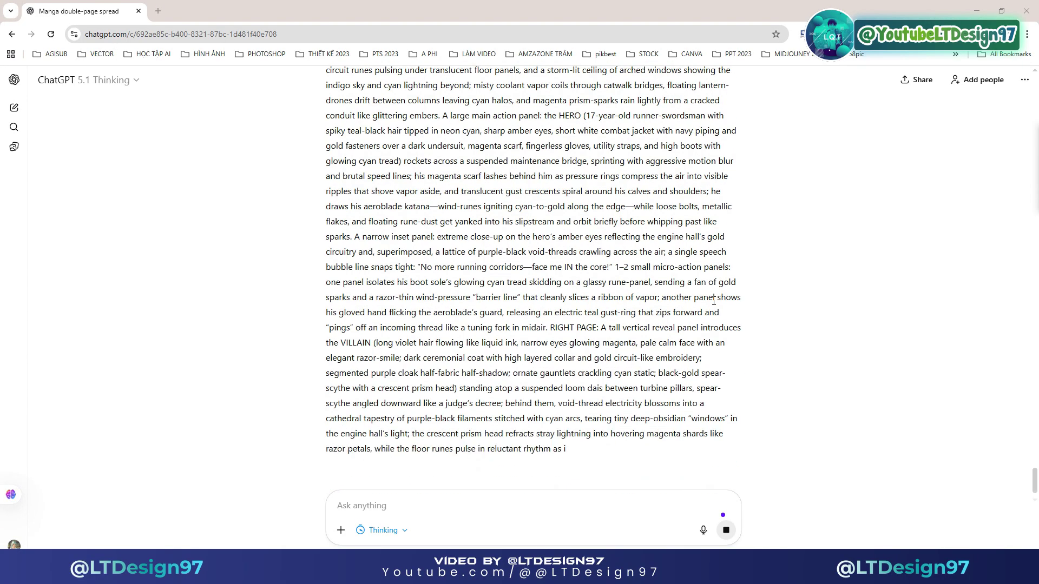
pyautogui.scroll(-2, 714, 301)
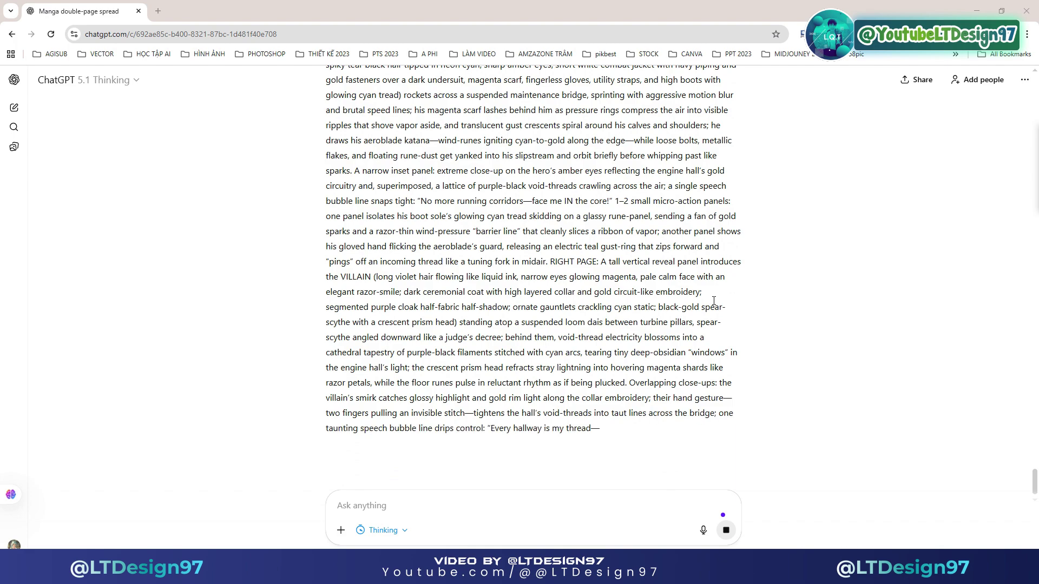
pyautogui.scroll(-1, 701, 327)
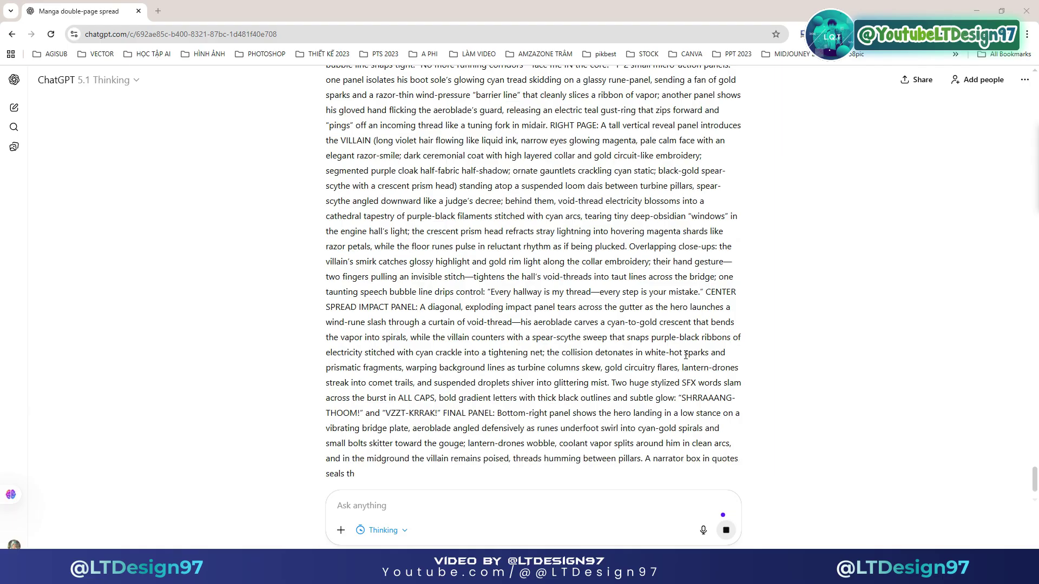
pyautogui.scroll(1, 686, 354)
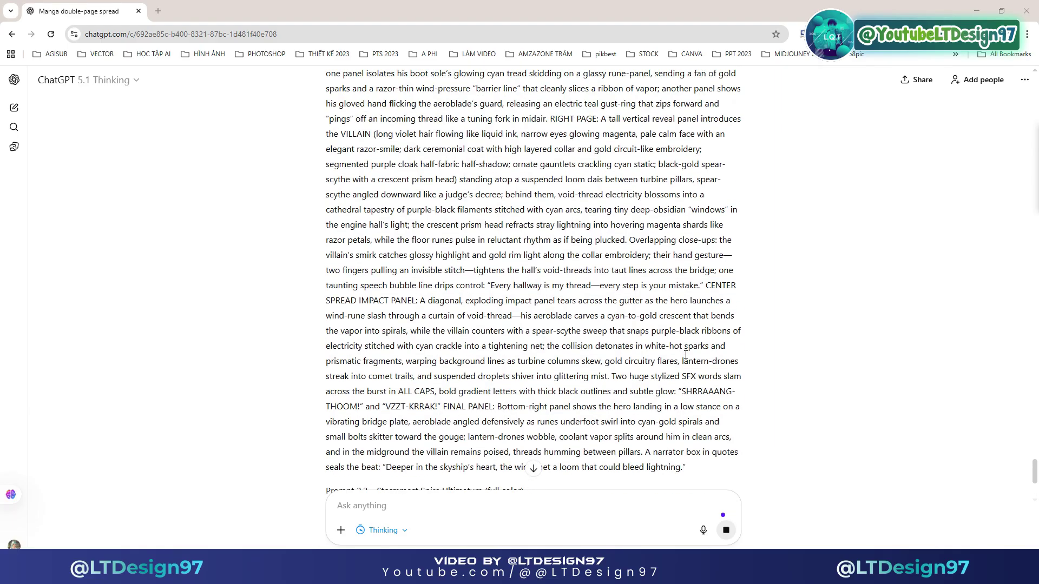
pyautogui.scroll(-2, 686, 355)
# Copy the full body text of Prompt 2.2 – Aether Loom Engine Pursuit (full color) from the reply.
pyautogui.scroll(6, 686, 355)
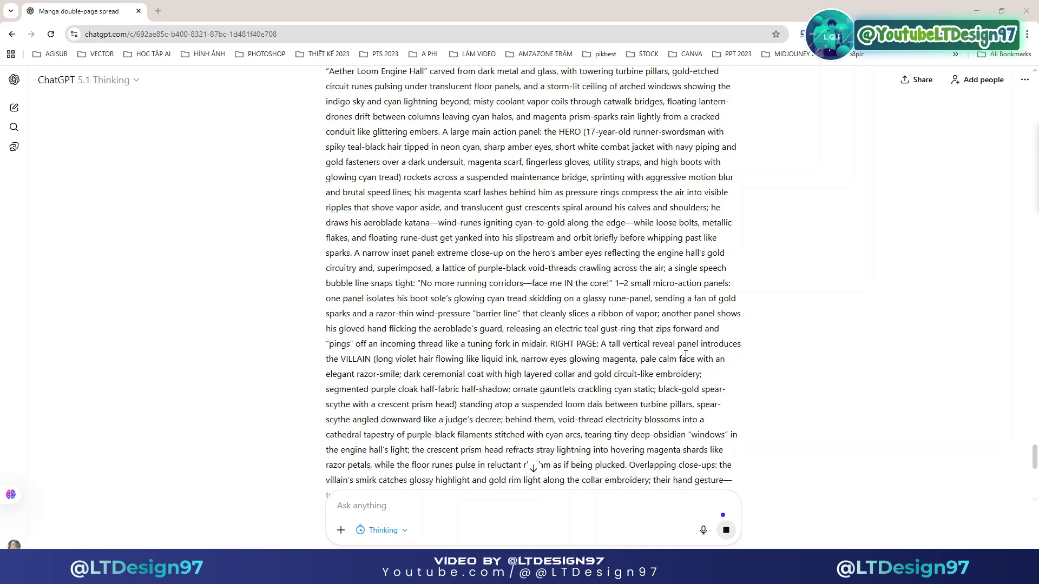
pyautogui.scroll(1, 686, 354)
pyautogui.scroll(1, 590, 281)
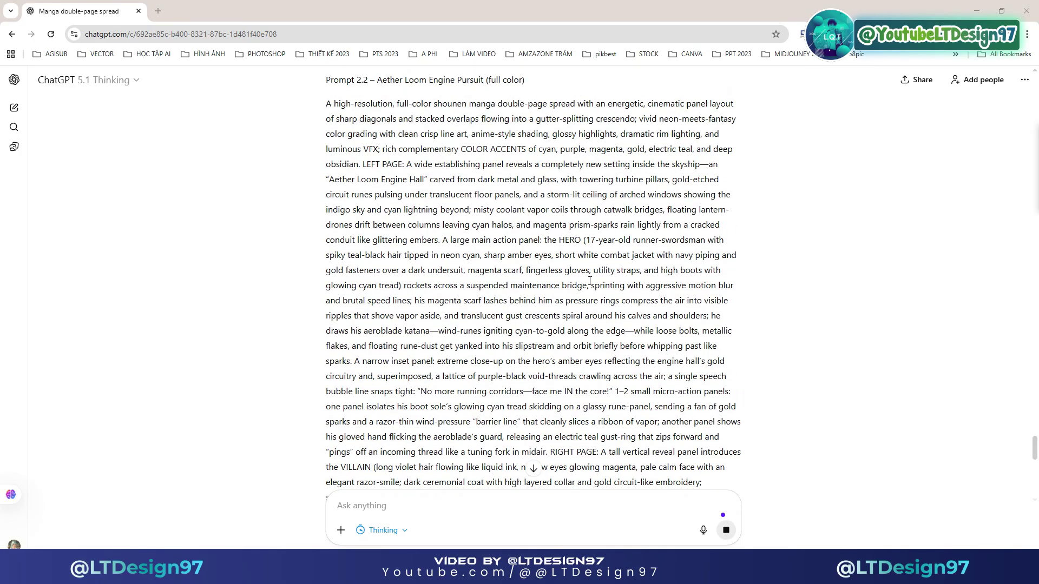
pyautogui.moveTo(337, 107); pyautogui.dragTo(689, 271)
pyautogui.rightClick(613, 192)
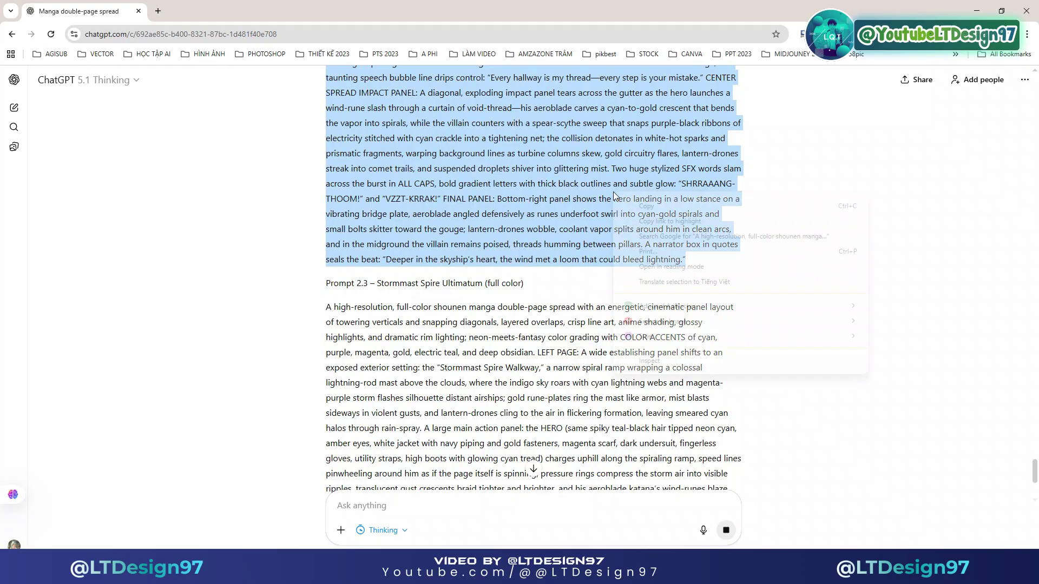
pyautogui.click(639, 205)
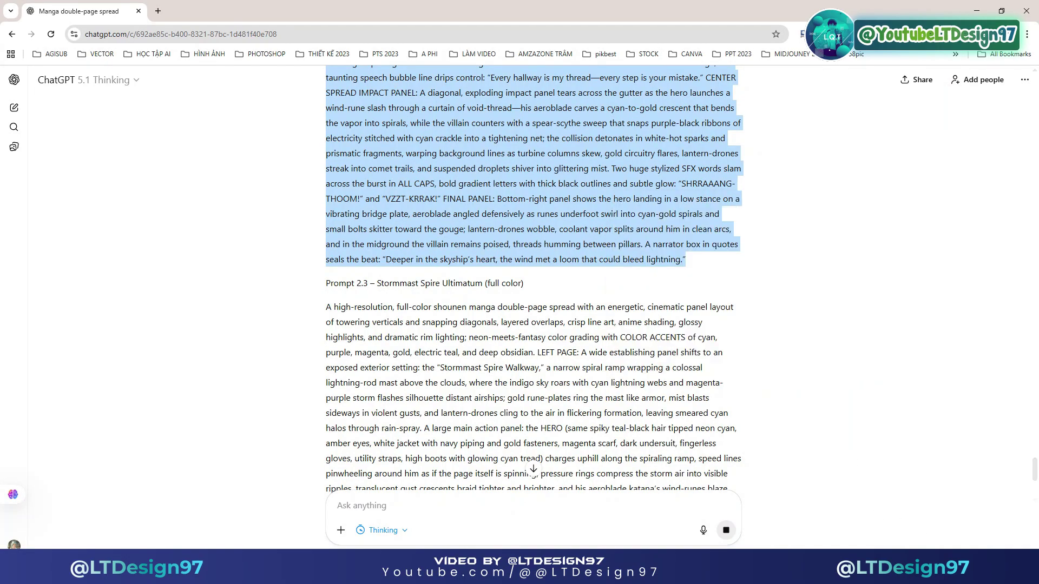
# Switch to Enhancor and replace the old Prompt 2.3 text with the copied Aether Loom Engine Pursuit prompt.
pyautogui.hotkey('alt', 'Tab')
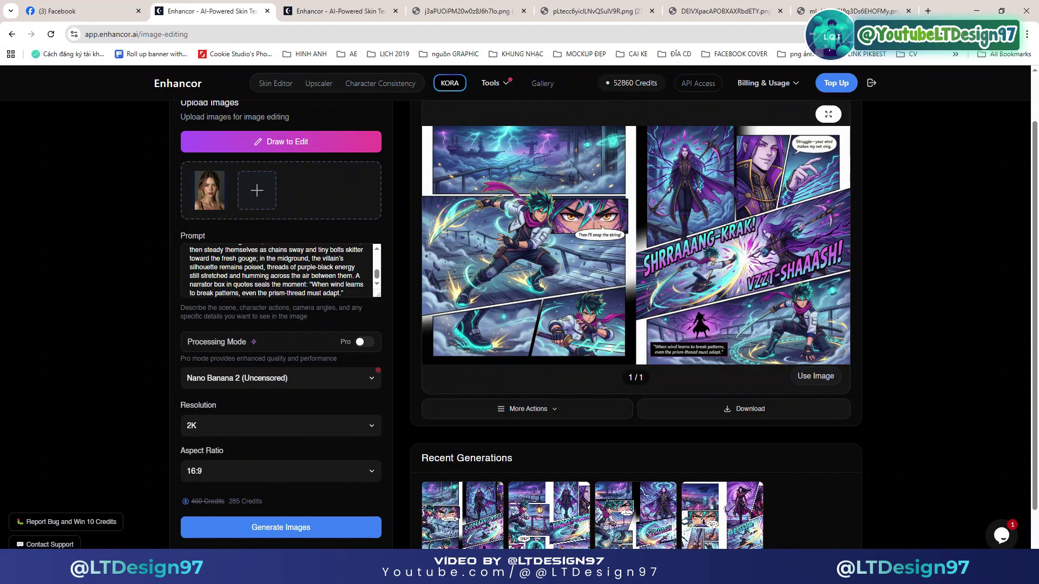
pyautogui.click(253, 279)
pyautogui.hotkey('ctrl', 'a')
pyautogui.hotkey('ctrl', 'v')
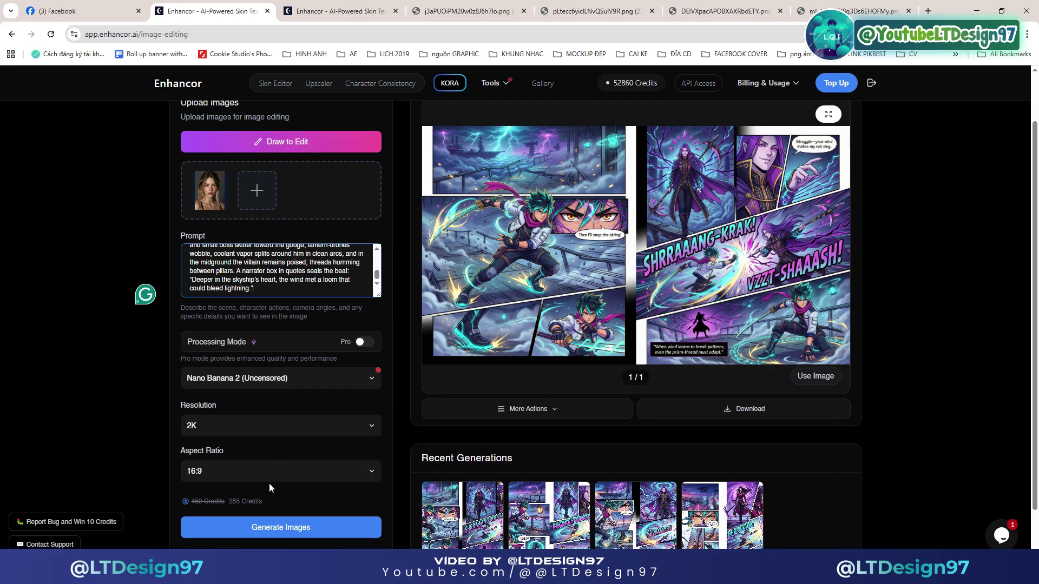
# Generate the Aether Loom Engine Pursuit spread, and copy the full body text of Prompt 2.3 – Stormmast Spire Ultimatum from ChatGPT.
pyautogui.click(264, 529)
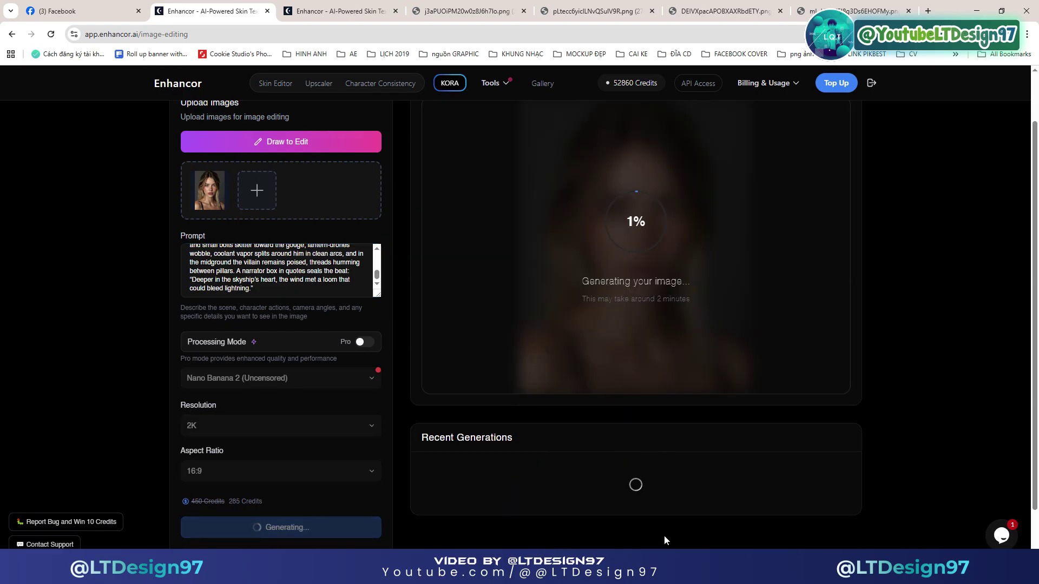
pyautogui.hotkey('alt', 'Tab')
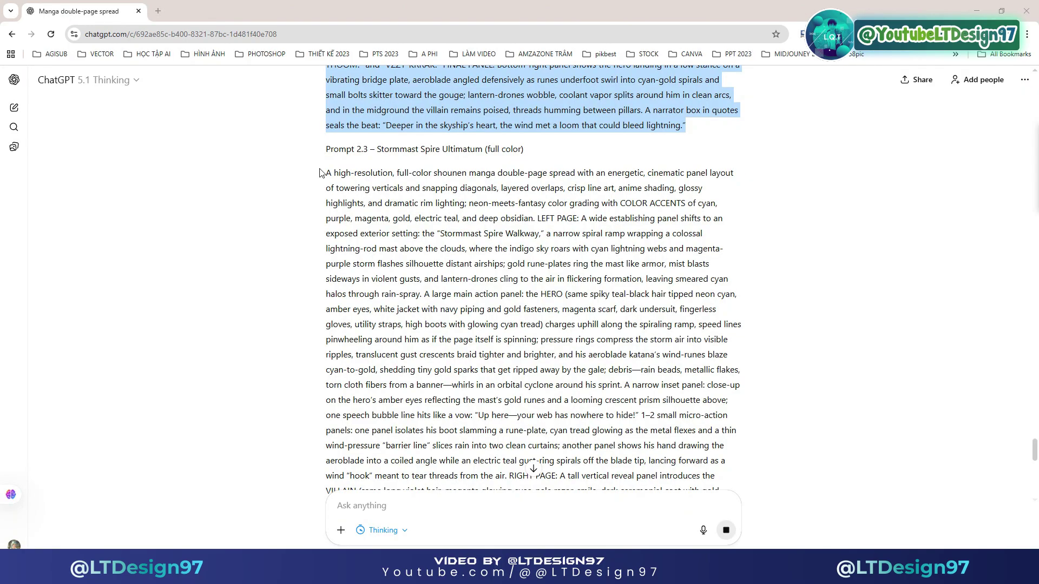
pyautogui.moveTo(321, 172); pyautogui.dragTo(513, 295)
pyautogui.scroll(-5, 375, 249)
pyautogui.scroll(-4, 375, 250)
pyautogui.rightClick(506, 214)
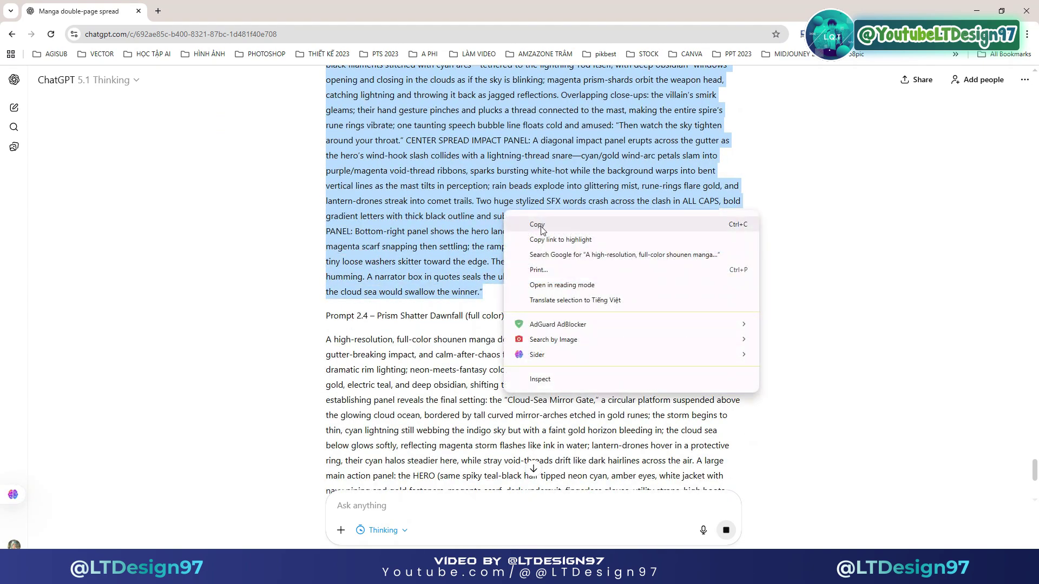
pyautogui.click(541, 227)
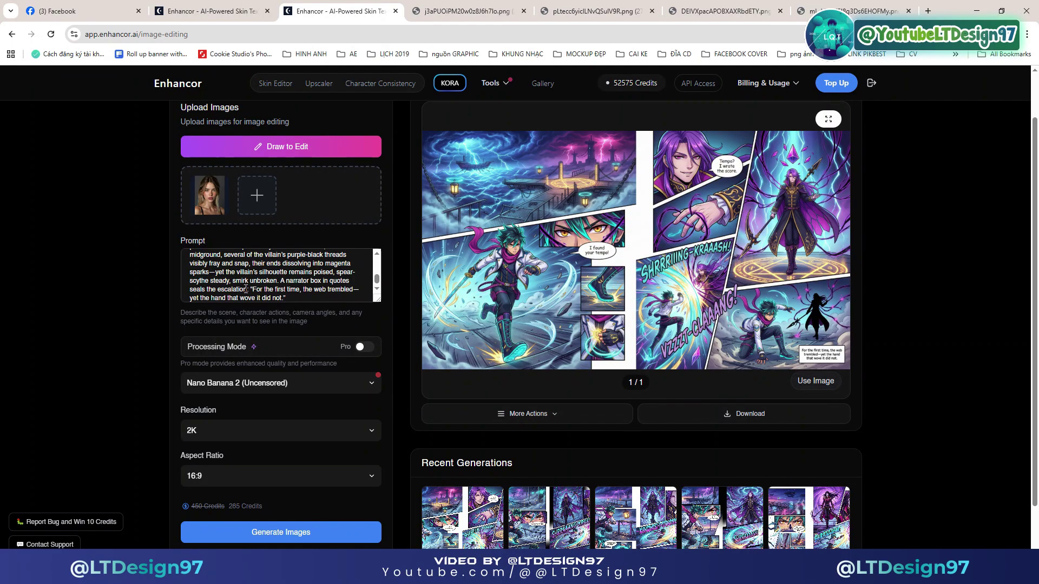
# Switch to the second Enhancor tab and replace its prompt with the copied Stormmast Spire Ultimatum text.
pyautogui.click(245, 290)
pyautogui.hotkey('ctrl', 'a')
pyautogui.hotkey('ctrl', 'v')
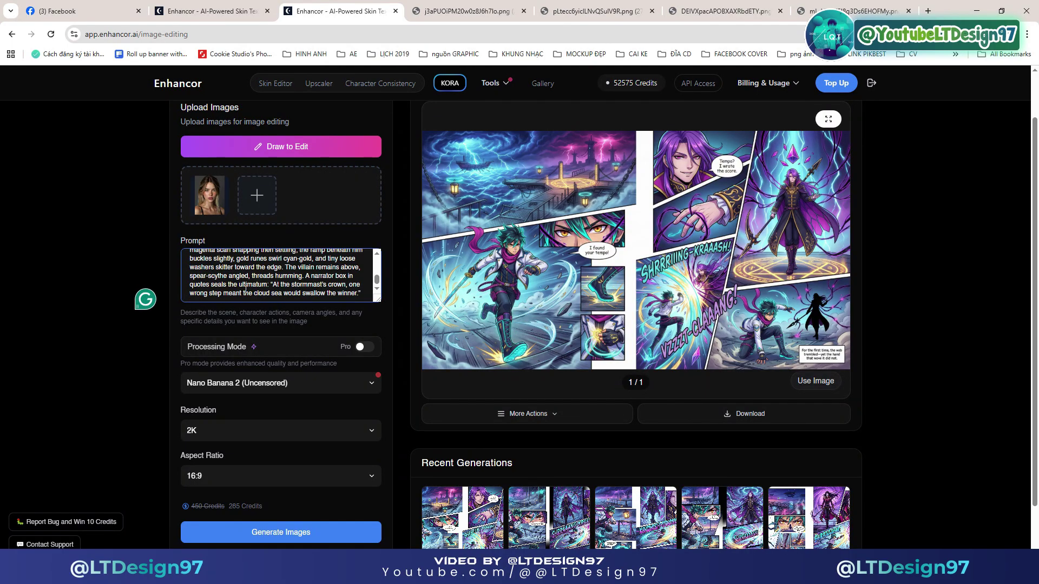
# Replace the second Enhancor tab's prompt with a fresh copy of the Stormmast Spire Ultimatum text from ChatGPT and generate the spread.
pyautogui.hotkey('alt', 'Tab')
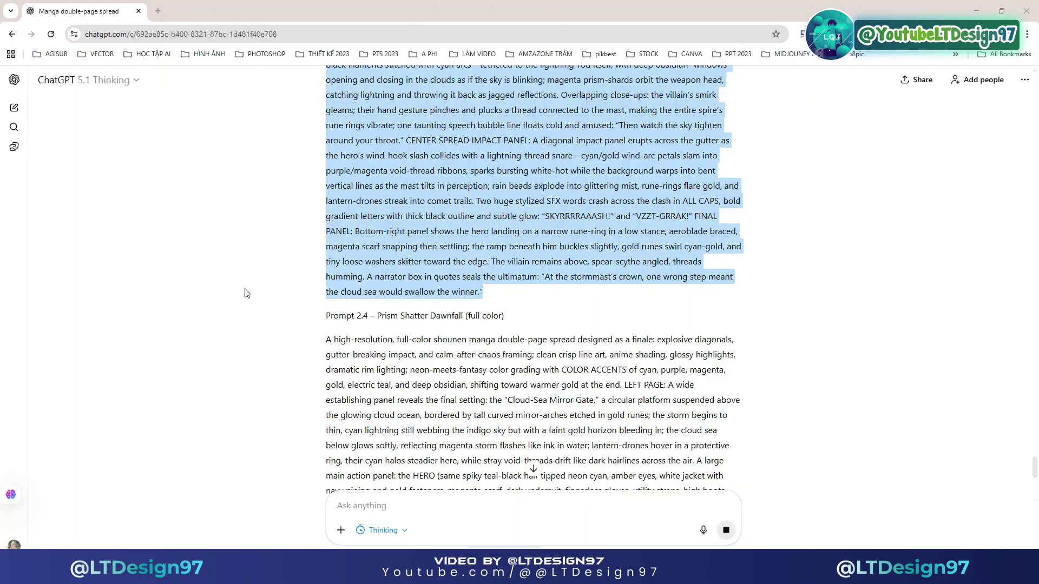
pyautogui.rightClick(521, 174)
pyautogui.click(541, 180)
pyautogui.hotkey('alt', 'Tab')
pyautogui.click(242, 253)
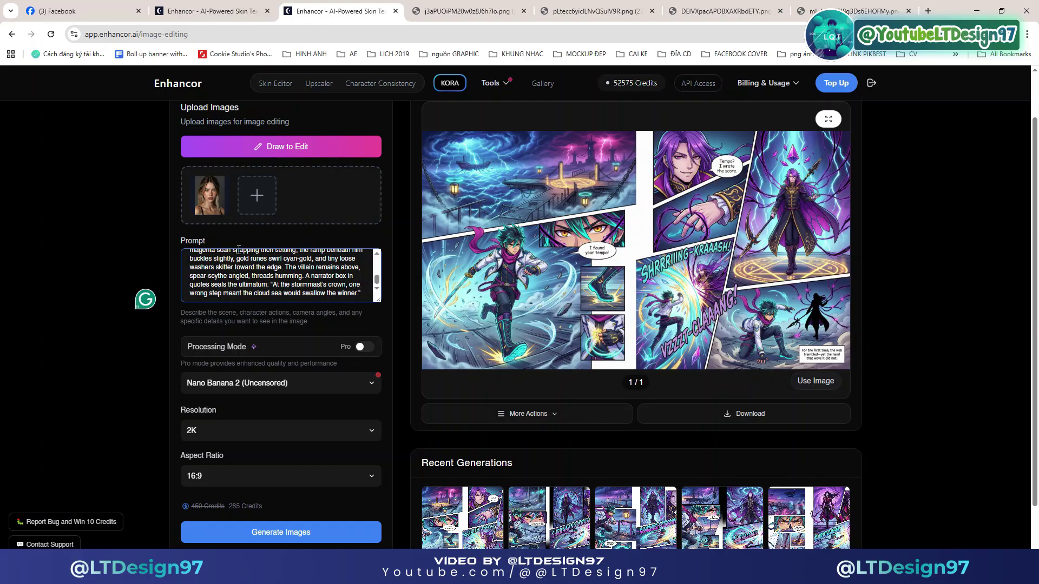
pyautogui.hotkey('ctrl', 'a')
pyautogui.rightClick(239, 250)
pyautogui.click(273, 319)
pyautogui.click(288, 532)
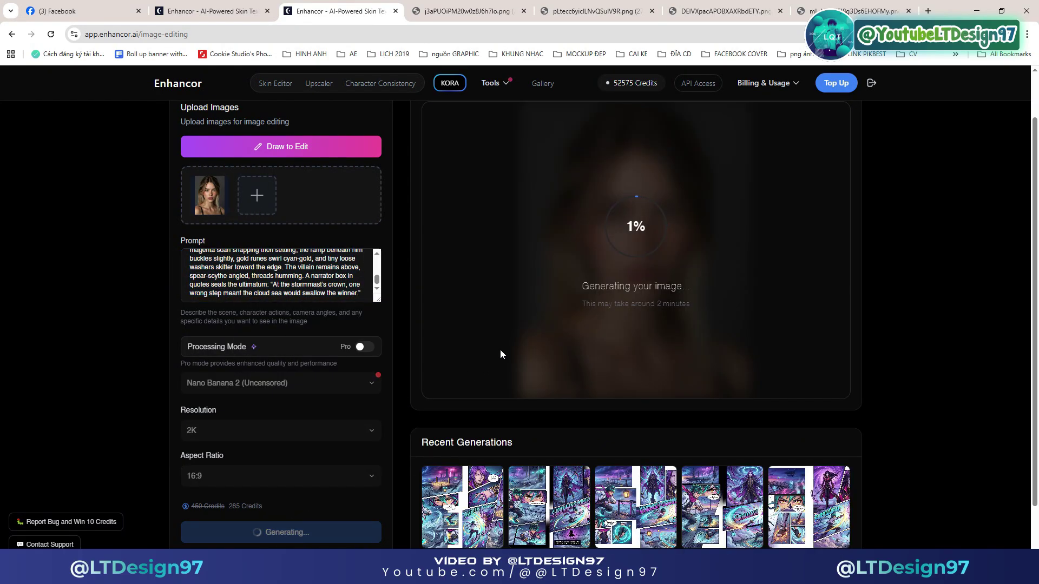
# Switch to ChatGPT and copy the full body text of Prompt 2.4 – Prism Shatter Dawnfall (full color).
pyautogui.hotkey('alt', 'Tab')
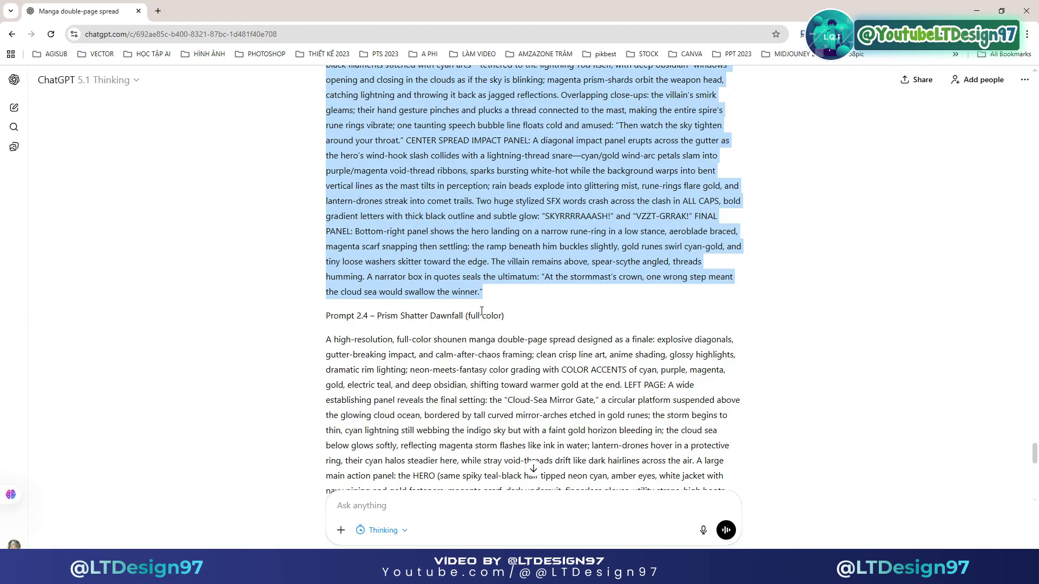
pyautogui.scroll(-5, 346, 119)
pyautogui.scroll(1, 346, 119)
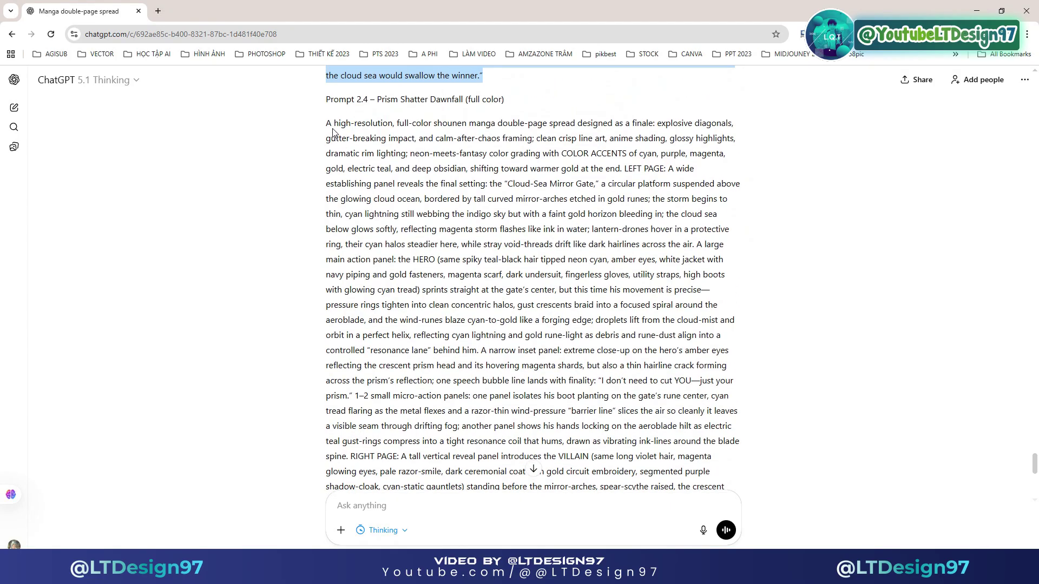
pyautogui.moveTo(326, 123); pyautogui.dragTo(615, 380)
pyautogui.rightClick(518, 262)
pyautogui.click(555, 279)
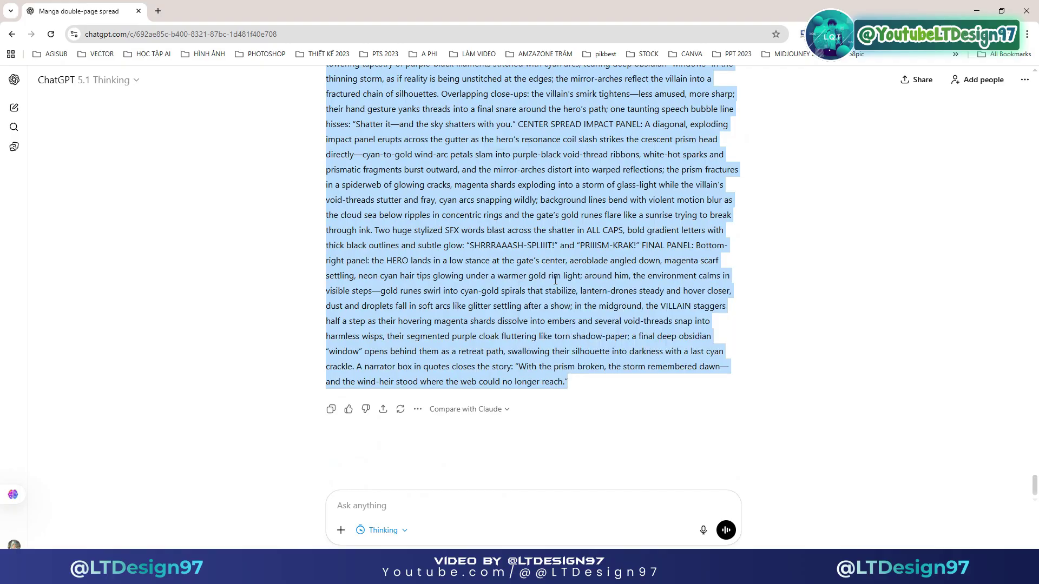
# Switch to Enhancor, duplicate the image-editing tab, and set the duplicate to 2K resolution and 16:9 aspect ratio.
pyautogui.hotkey('alt', 'Tab')
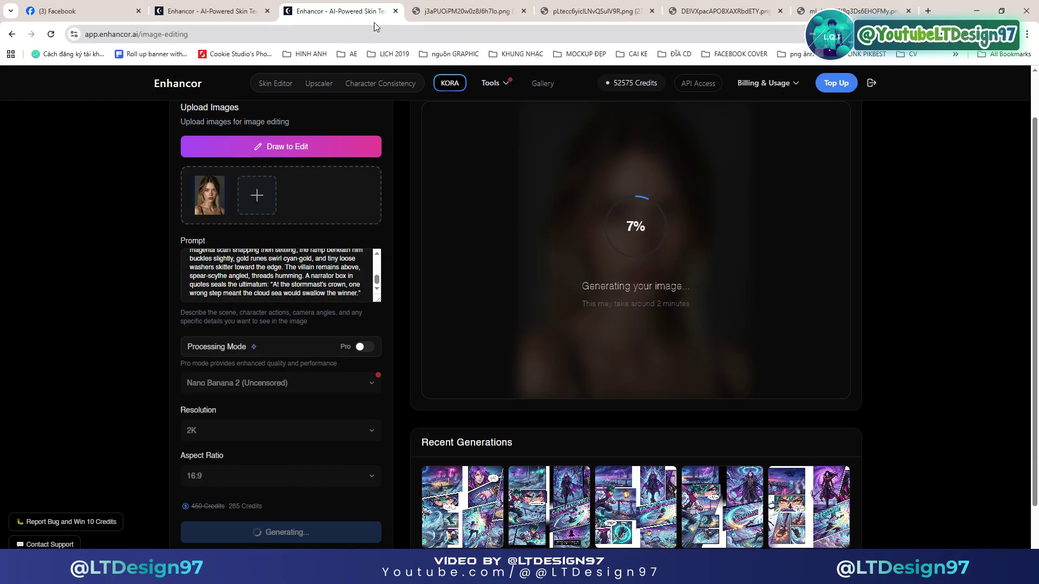
pyautogui.rightClick(374, 22)
pyautogui.click(418, 110)
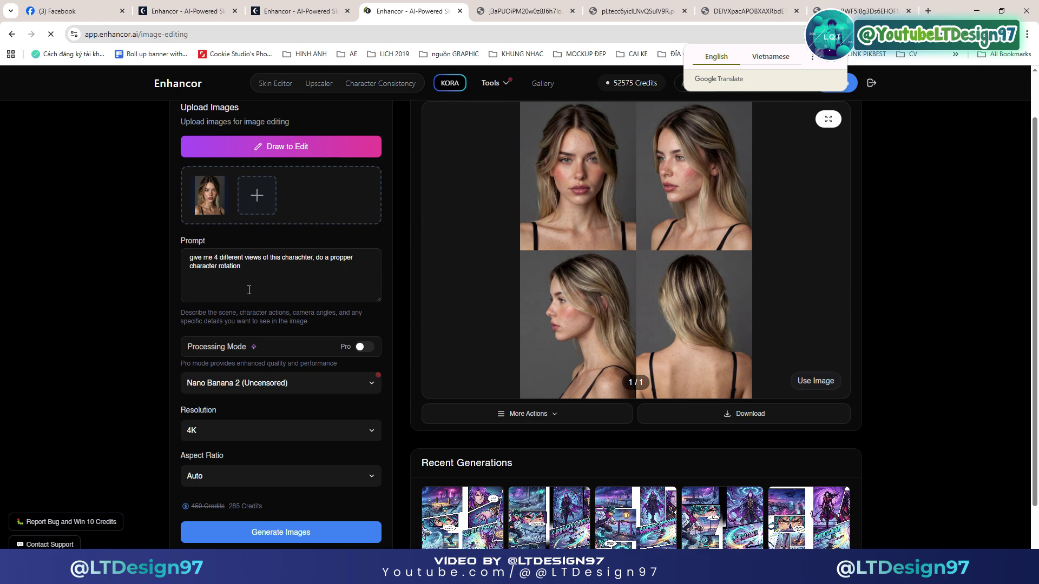
pyautogui.click(249, 290)
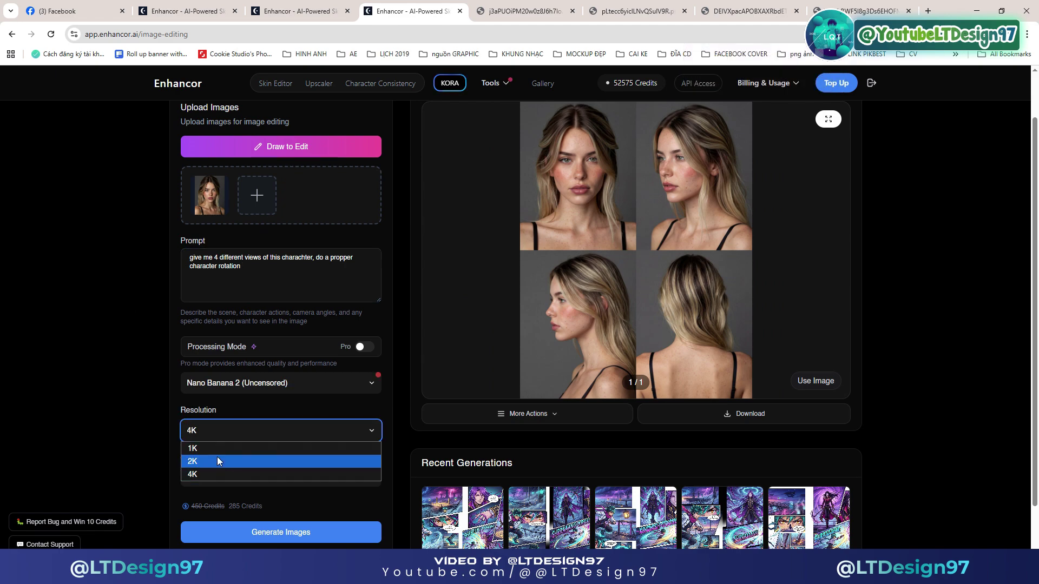
pyautogui.click(216, 457)
pyautogui.click(216, 469)
pyautogui.press('Escape')
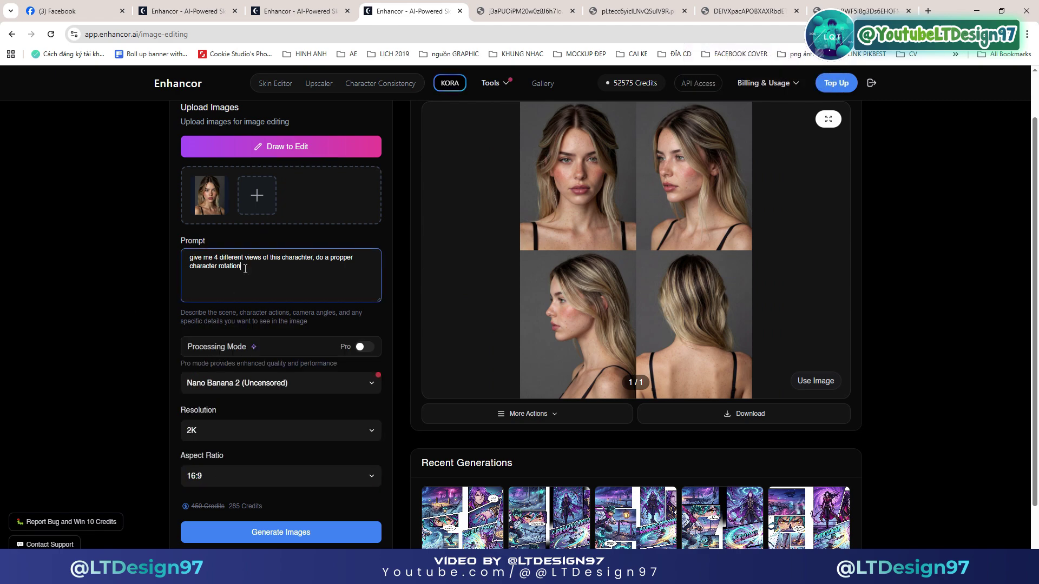
# Replace the duplicate tab's character rotation prompt with the copied Prism Shatter Dawnfall text and generate the spread.
pyautogui.tripleClick(244, 268)
pyautogui.rightClick(244, 268)
pyautogui.click(277, 338)
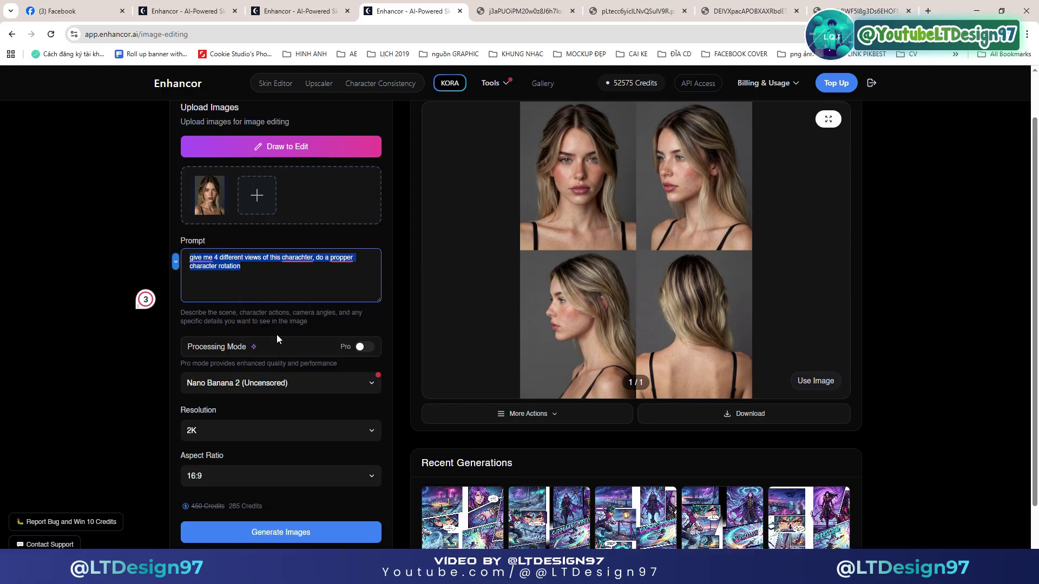
pyautogui.click(272, 535)
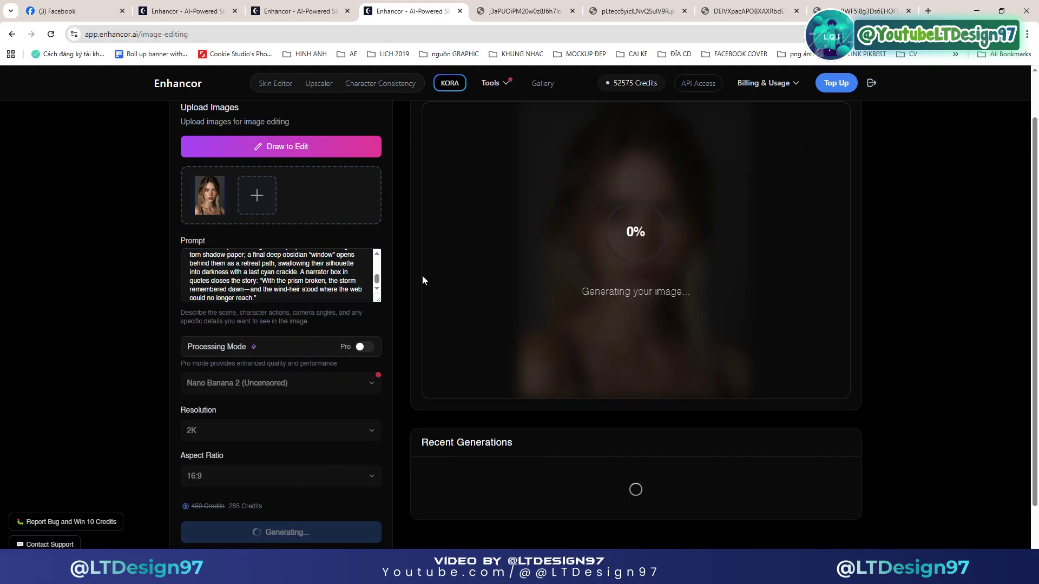
# Open the finished Aether Loom and Stormmast Spire spreads as full images in new tabs, and check the Prism Shatter generation's progress.
pyautogui.click(215, 6)
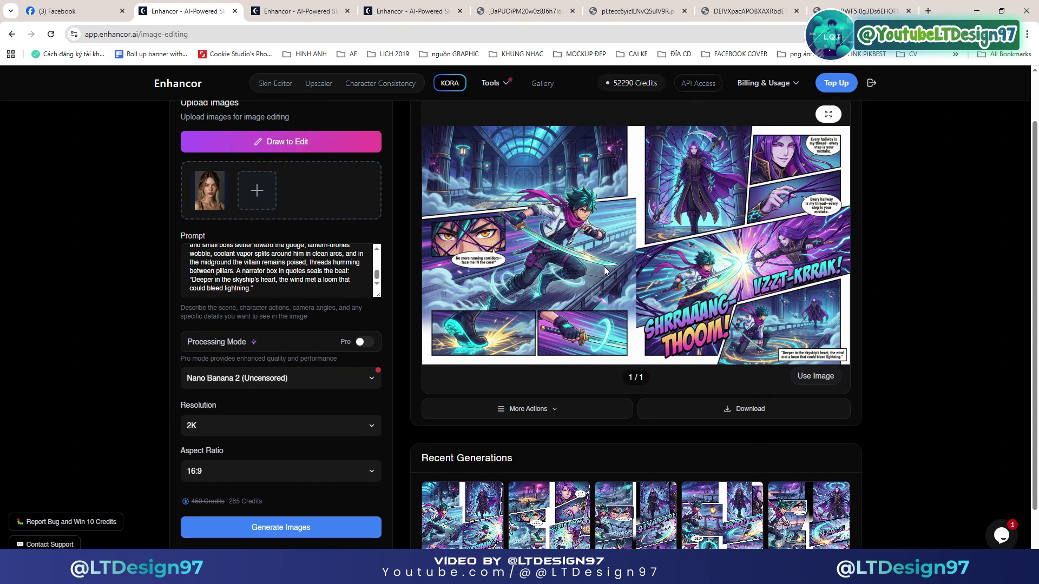
pyautogui.rightClick(592, 218)
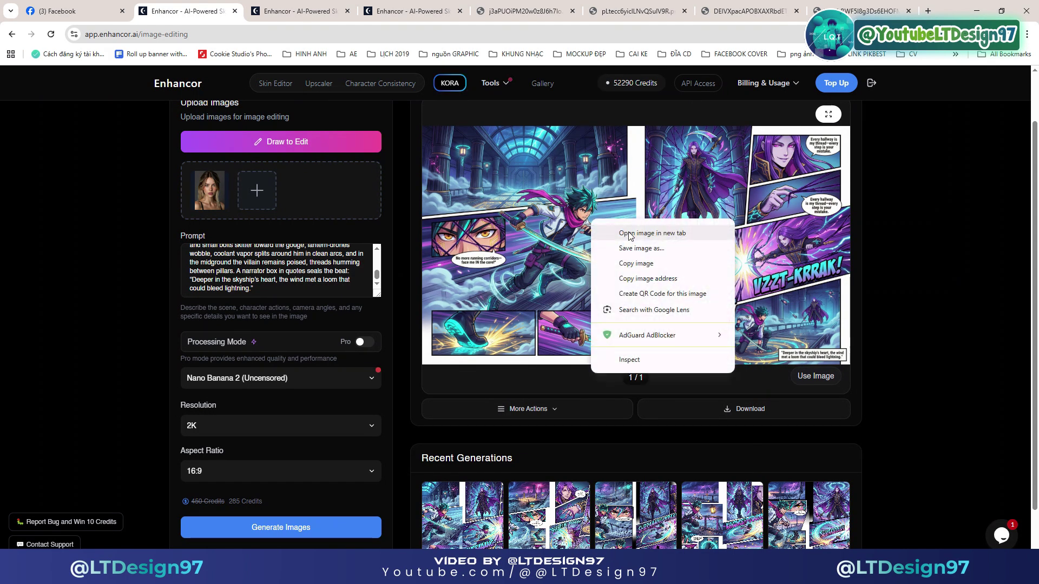
pyautogui.click(623, 227)
pyautogui.click(368, 11)
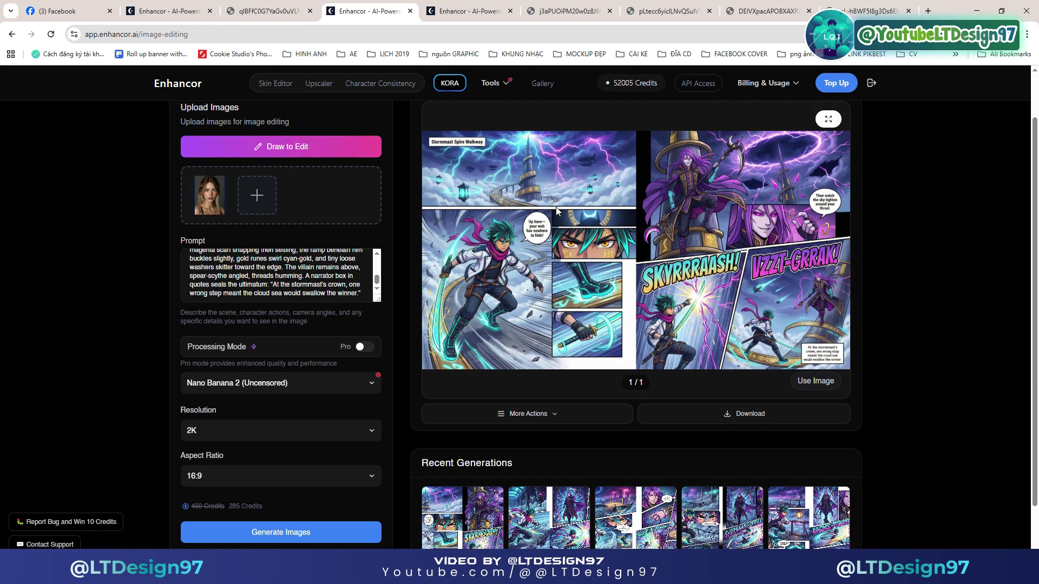
pyautogui.rightClick(532, 228)
pyautogui.click(561, 242)
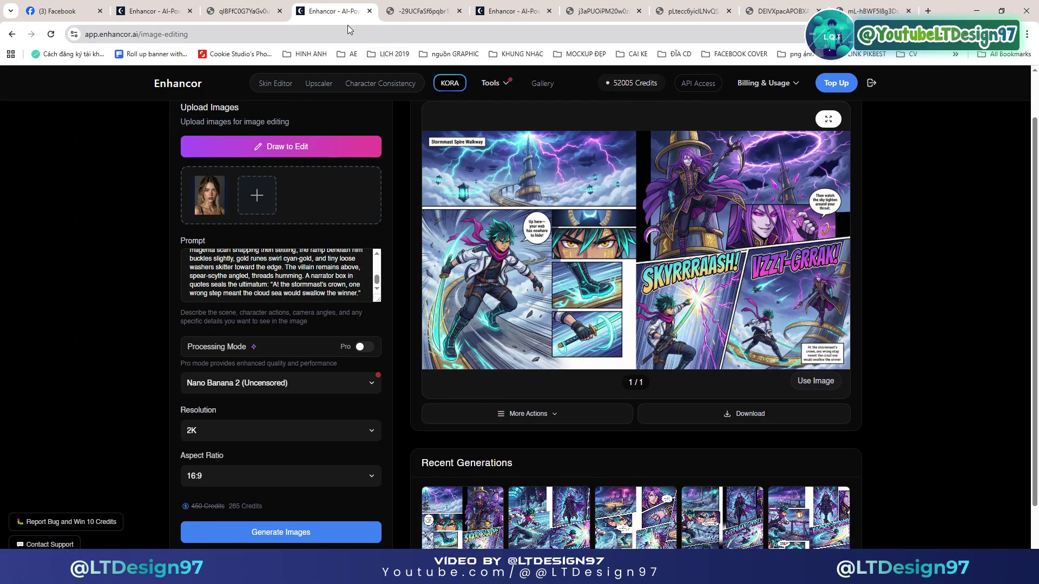
pyautogui.click(504, 11)
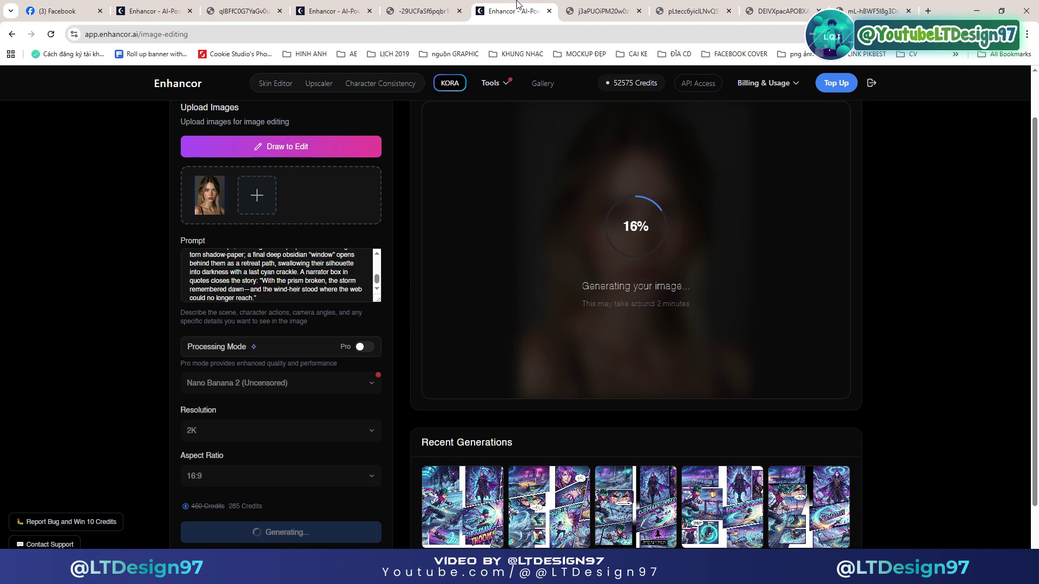
pyautogui.click(425, 10)
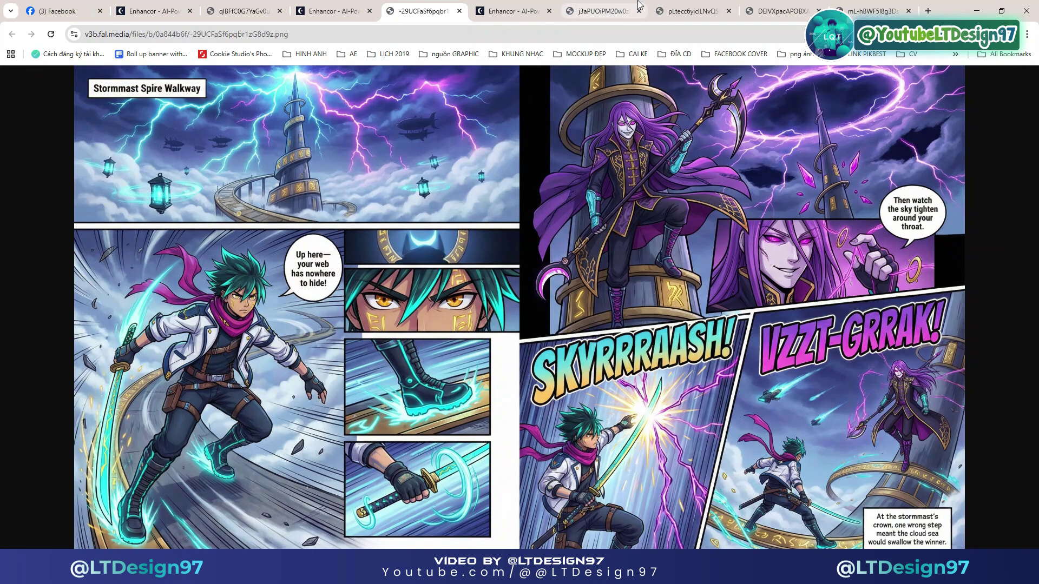
# Close the three older spread image tabs except the first spread, and move the Aether Loom and Stormmast Spire images after it in story order.
pyautogui.click(729, 12)
pyautogui.click(729, 12)
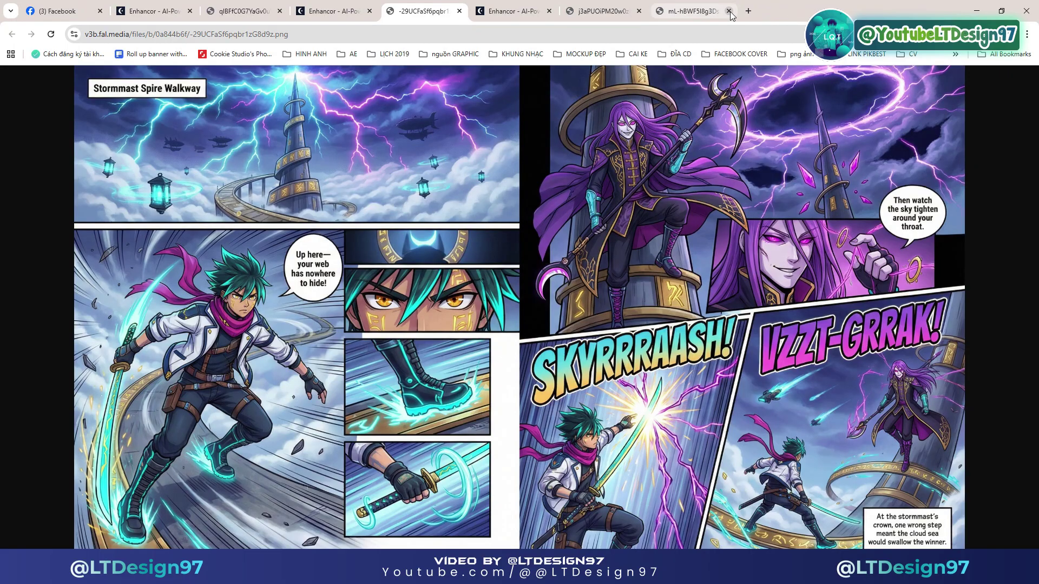
pyautogui.click(729, 12)
pyautogui.click(312, 12)
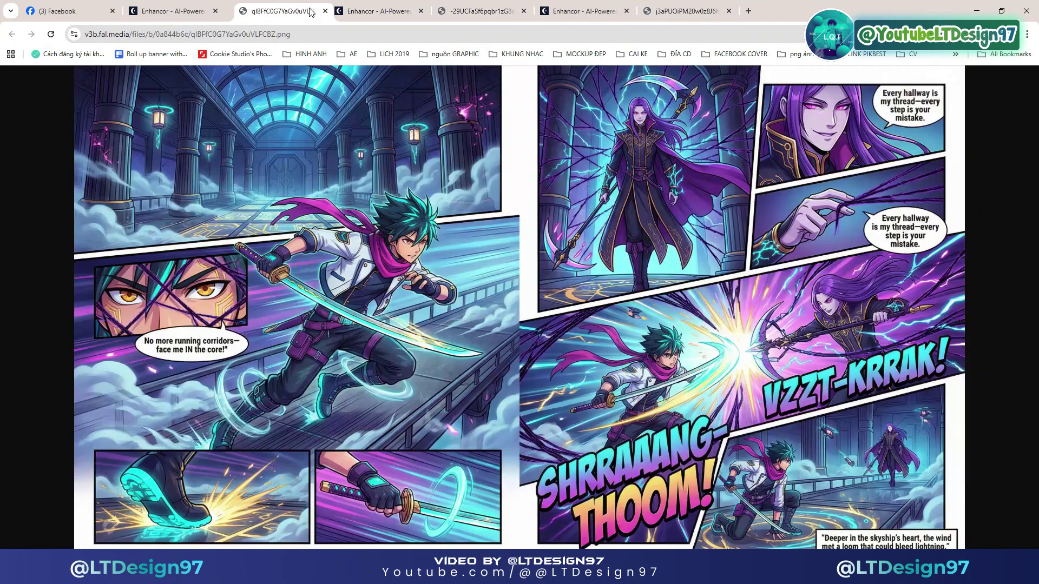
pyautogui.moveTo(311, 12); pyautogui.dragTo(687, 12)
pyautogui.click(367, 12)
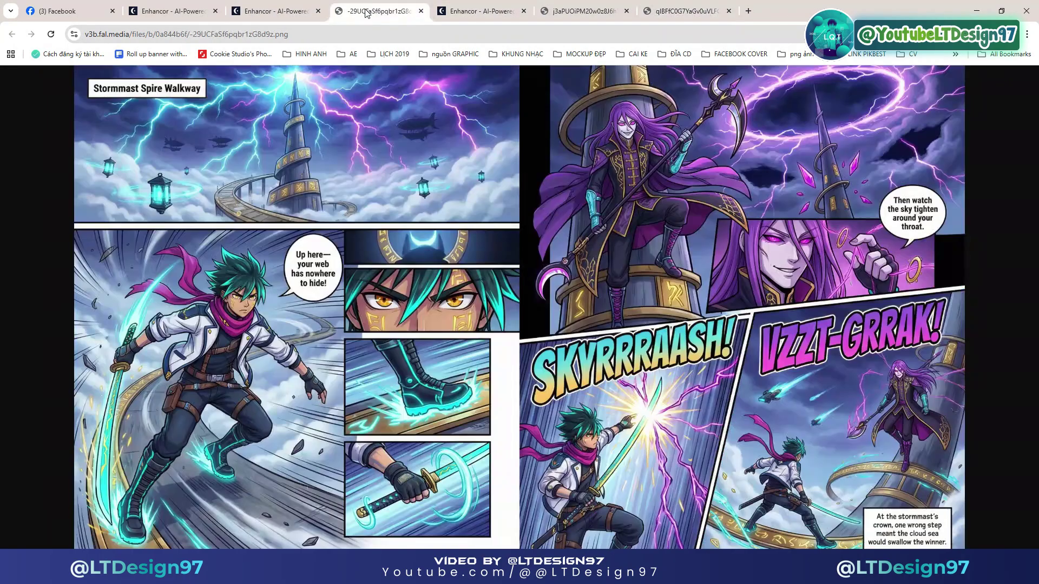
pyautogui.moveTo(366, 12); pyautogui.dragTo(687, 11)
# Compare the first, Aether Loom and Stormmast Spire spread images for consistent characters and varied settings.
pyautogui.click(495, 8)
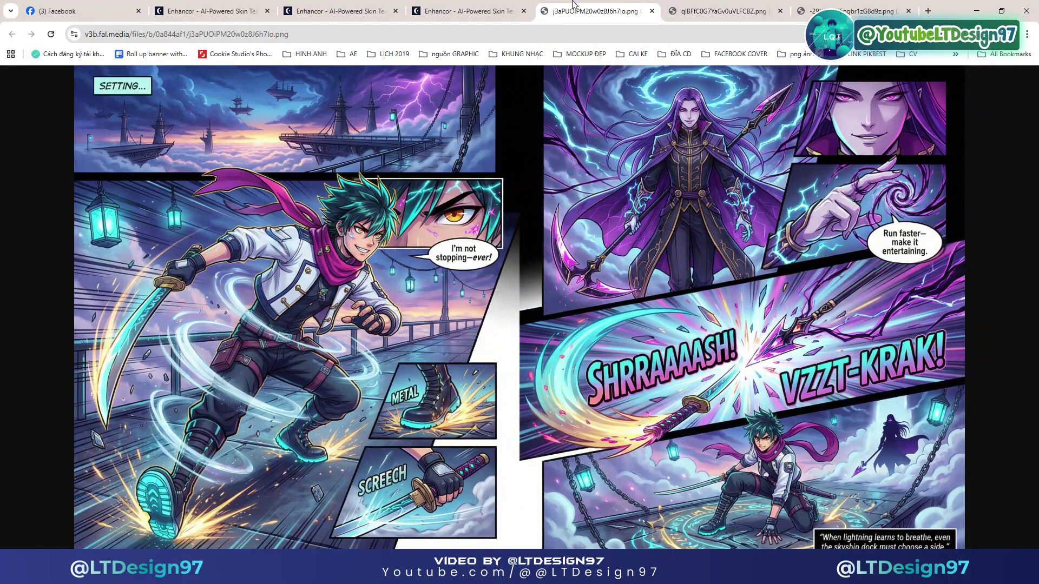
pyautogui.click(736, 4)
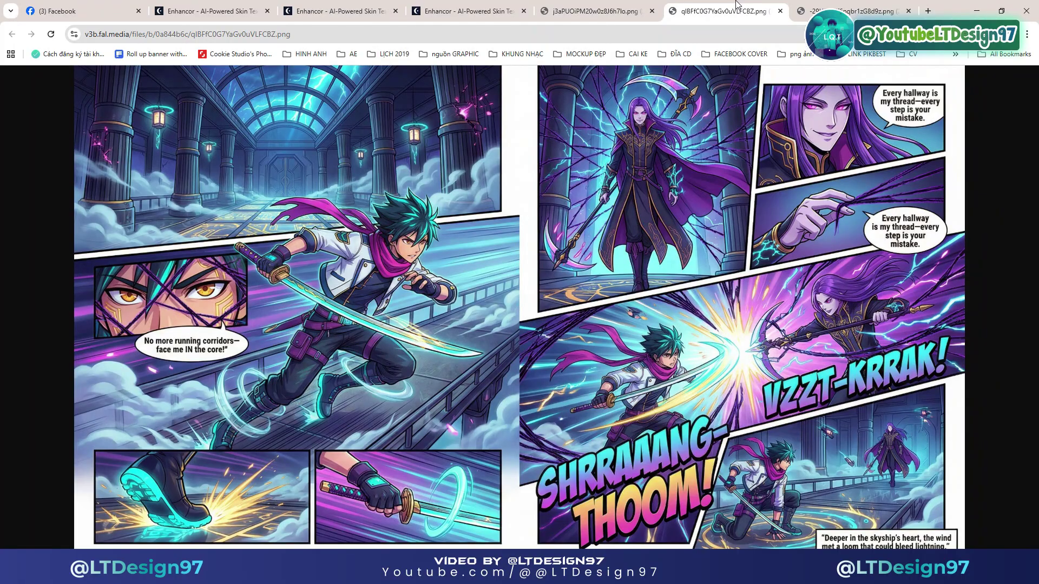
pyautogui.click(824, 4)
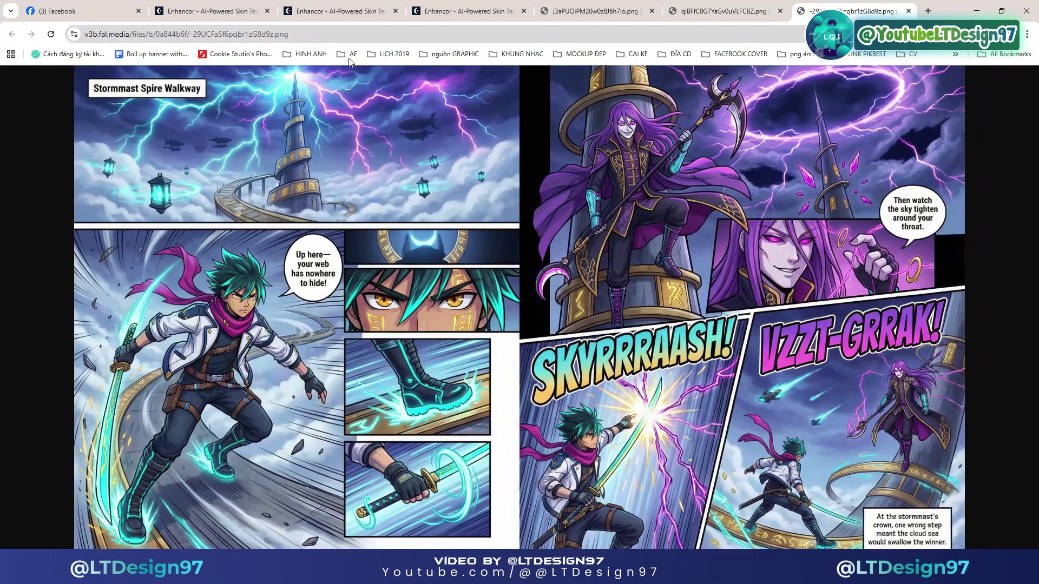
pyautogui.click(693, 4)
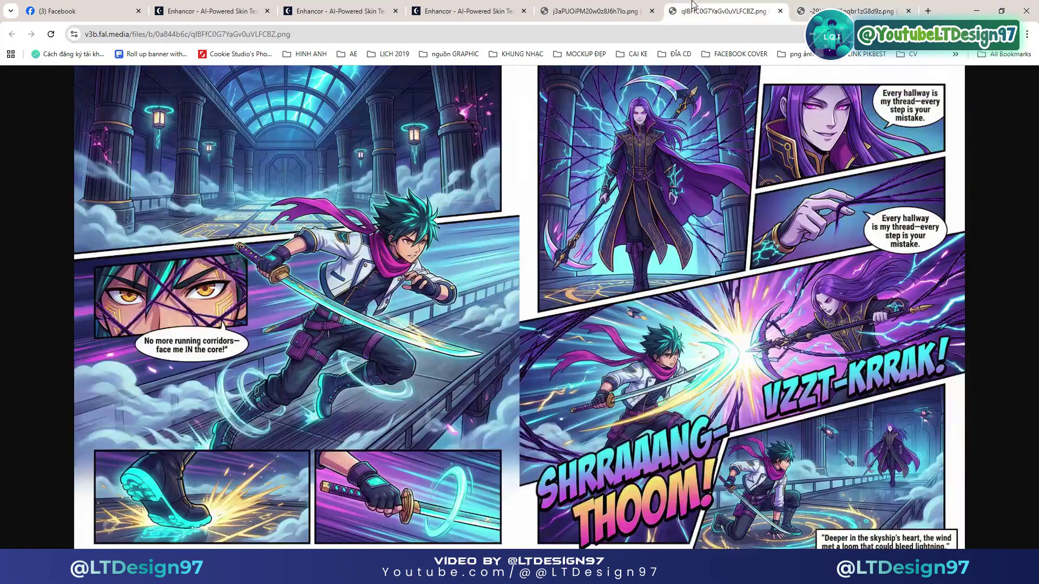
pyautogui.click(625, 4)
# Open the finished Cloud-Sea Mirror Gate spread as an image in a new tab and move it after the Stormmast Spire image.
pyautogui.click(220, 6)
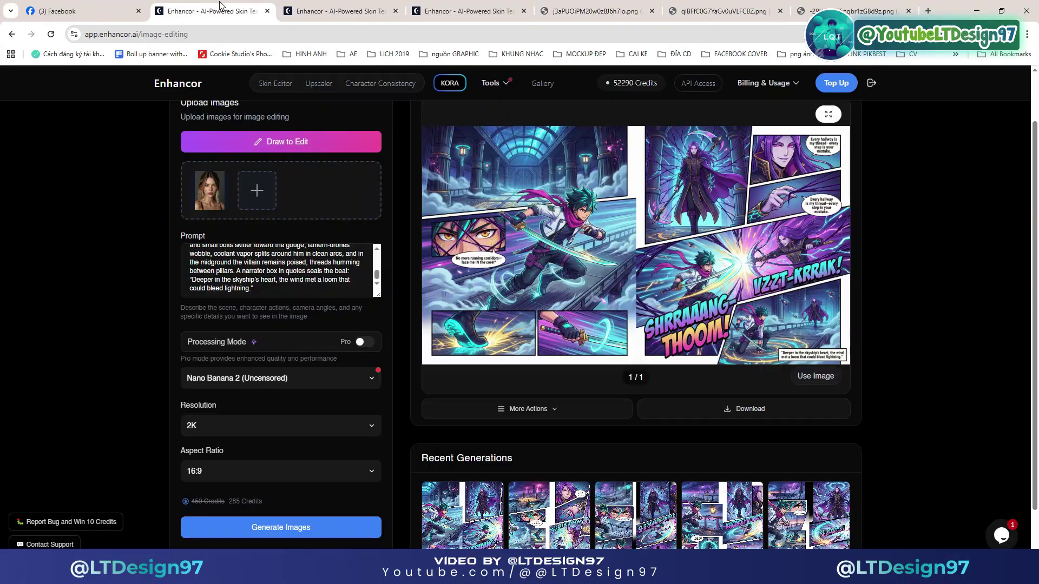
pyautogui.click(348, 6)
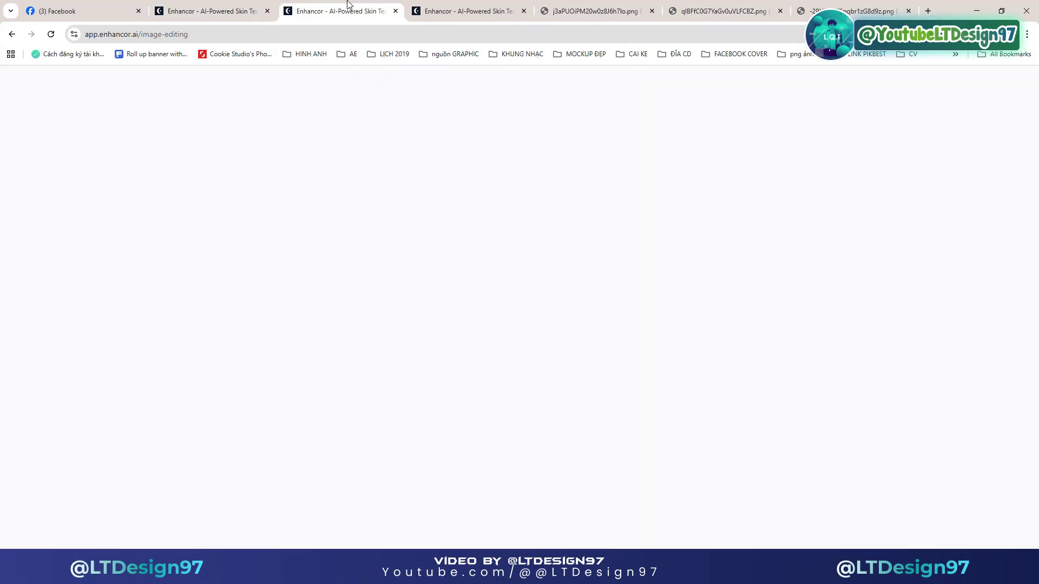
pyautogui.click(446, 5)
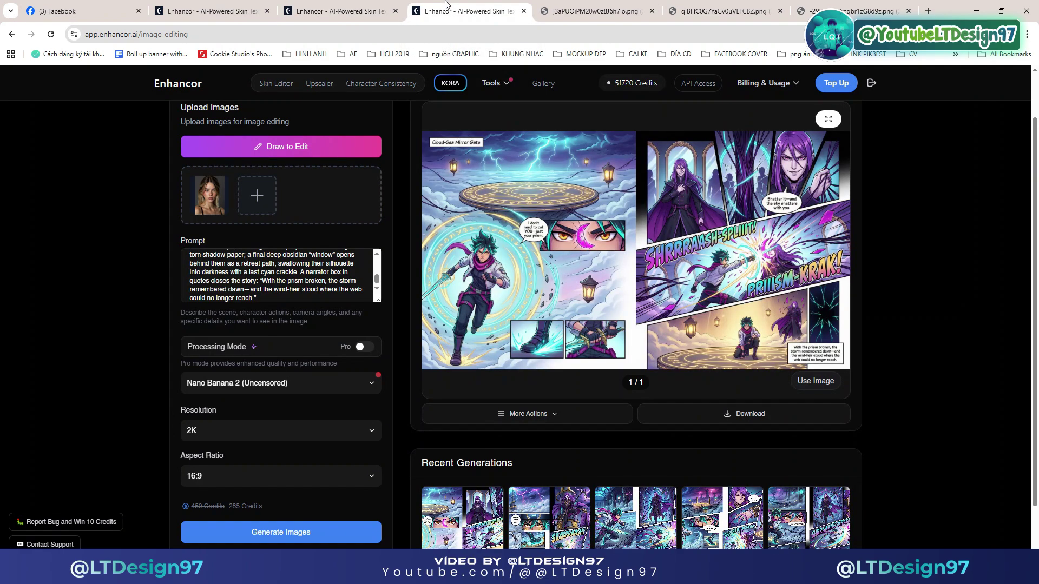
pyautogui.rightClick(598, 180)
pyautogui.click(625, 194)
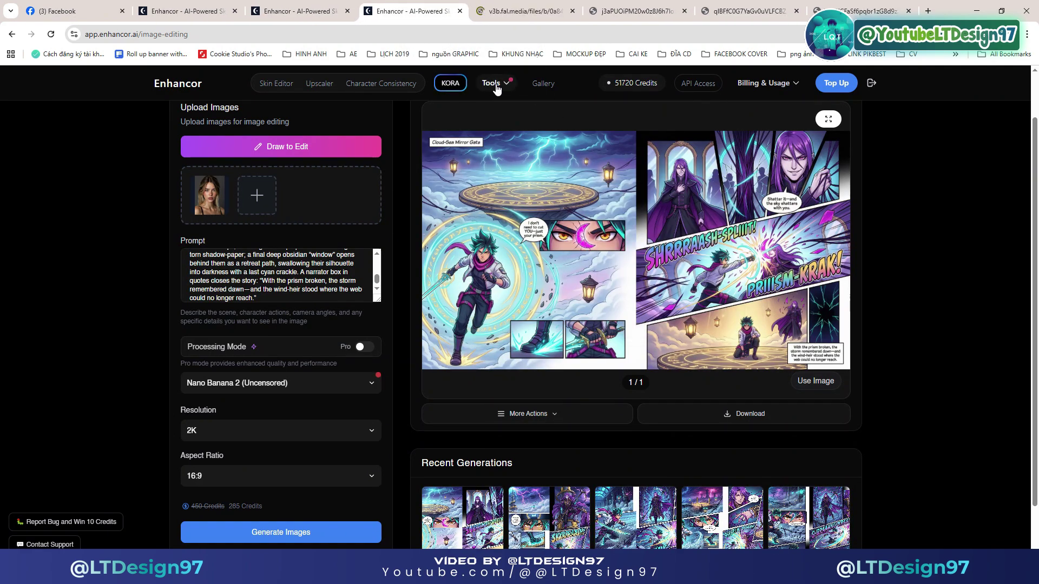
pyautogui.moveTo(532, 13); pyautogui.dragTo(861, 11)
# Review the first, Aether Loom, Stormmast Spire and Cloud-Sea Mirror Gate spread images in story order, examining how the story continues between them.
pyautogui.click(547, 6)
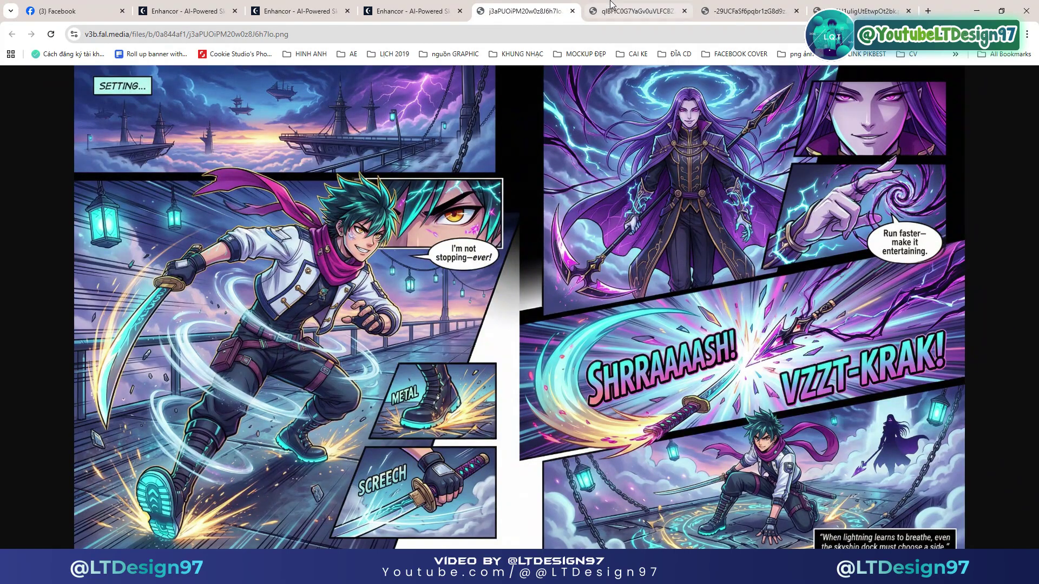
pyautogui.moveTo(619, 6)
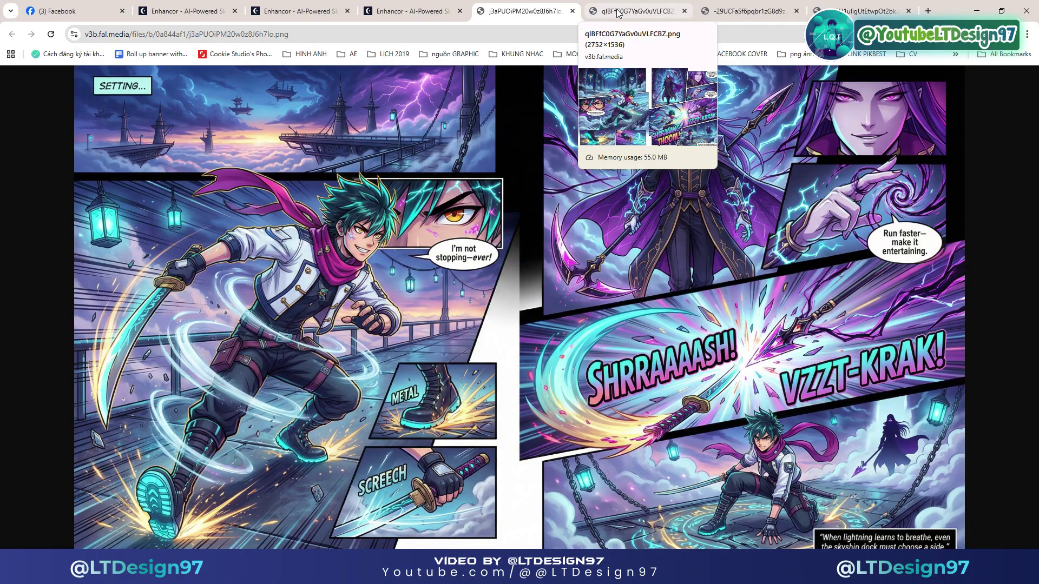
pyautogui.click(618, 12)
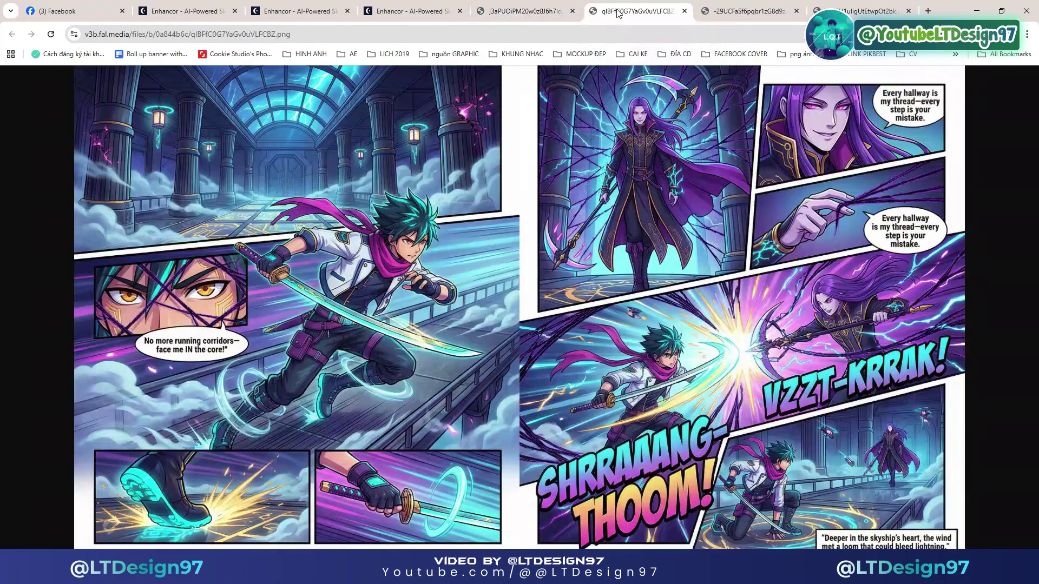
pyautogui.click(719, 14)
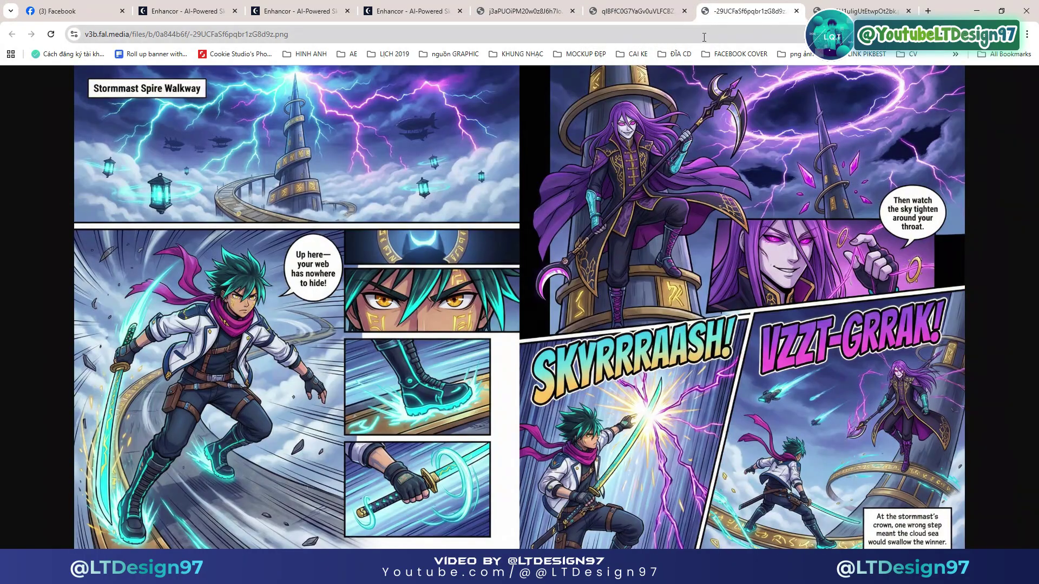
pyautogui.click(836, 12)
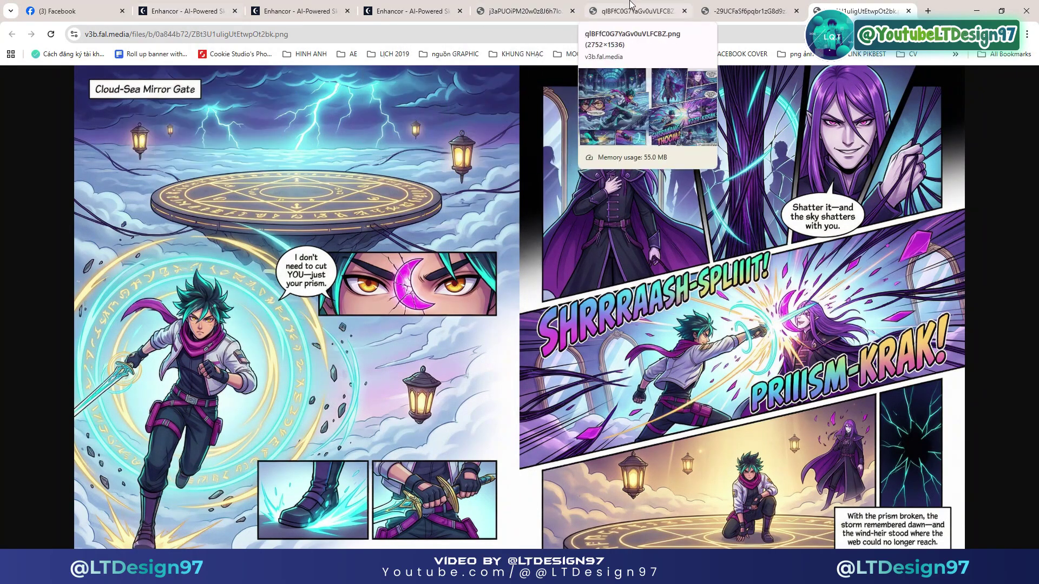
# Return to the first spread image and run through all four spreads once more, ending on Cloud-Sea Mirror Gate.
pyautogui.click(546, 5)
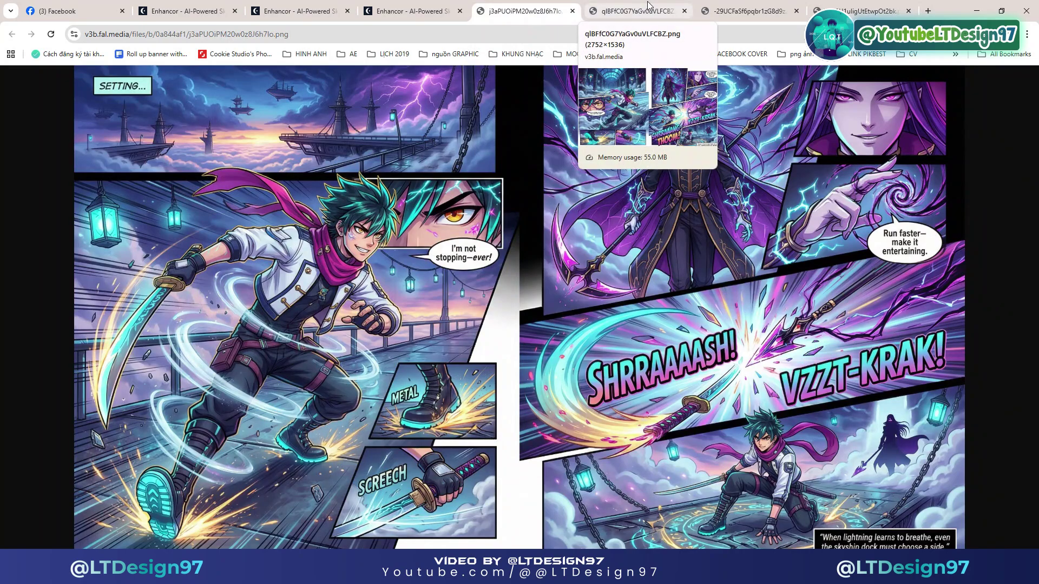
pyautogui.click(655, 14)
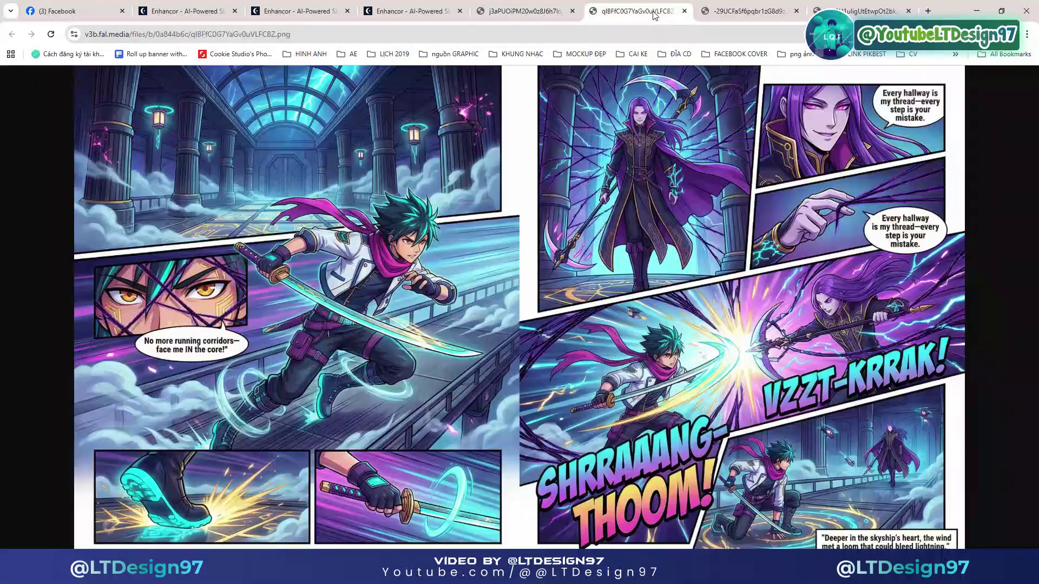
pyautogui.click(748, 18)
pyautogui.click(808, 15)
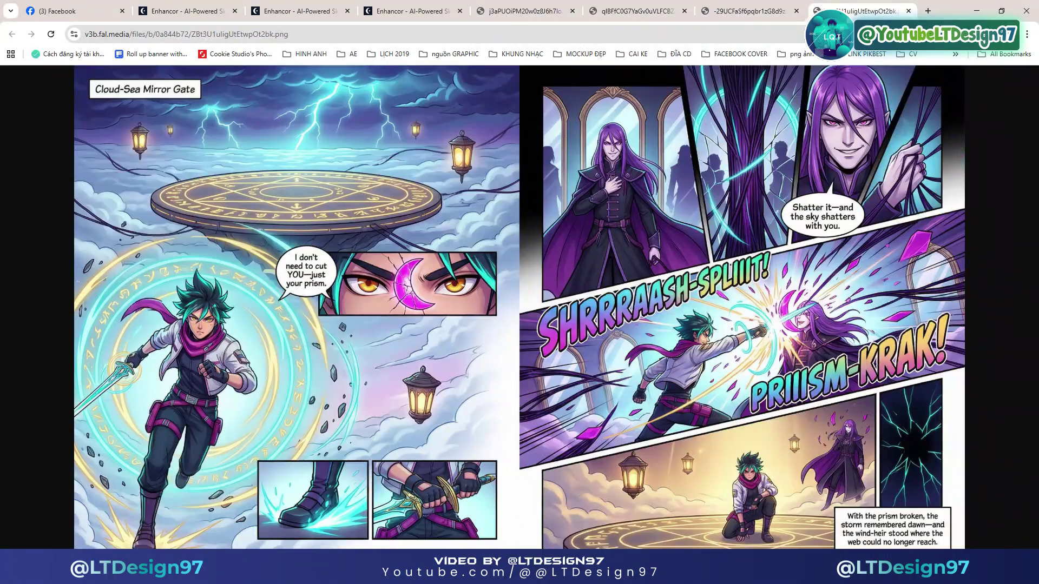